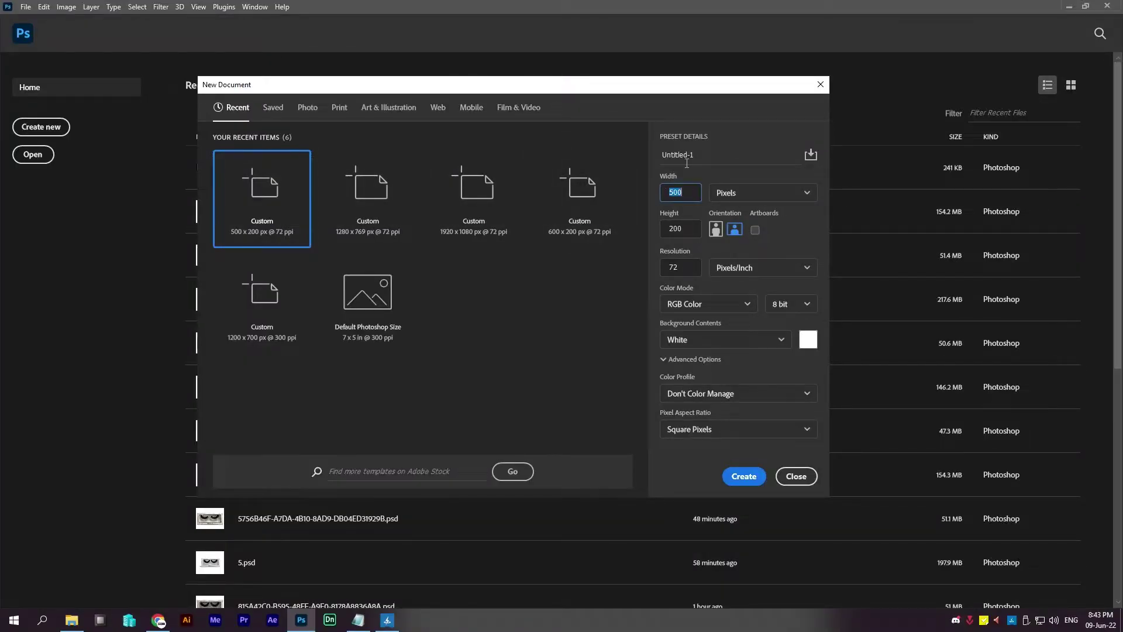
Enter a height of 200 px for the new 500 × 200 px document.
click(680, 227)
Create the 500 × 200 px document and add a Solid Color fill layer.
click(744, 476)
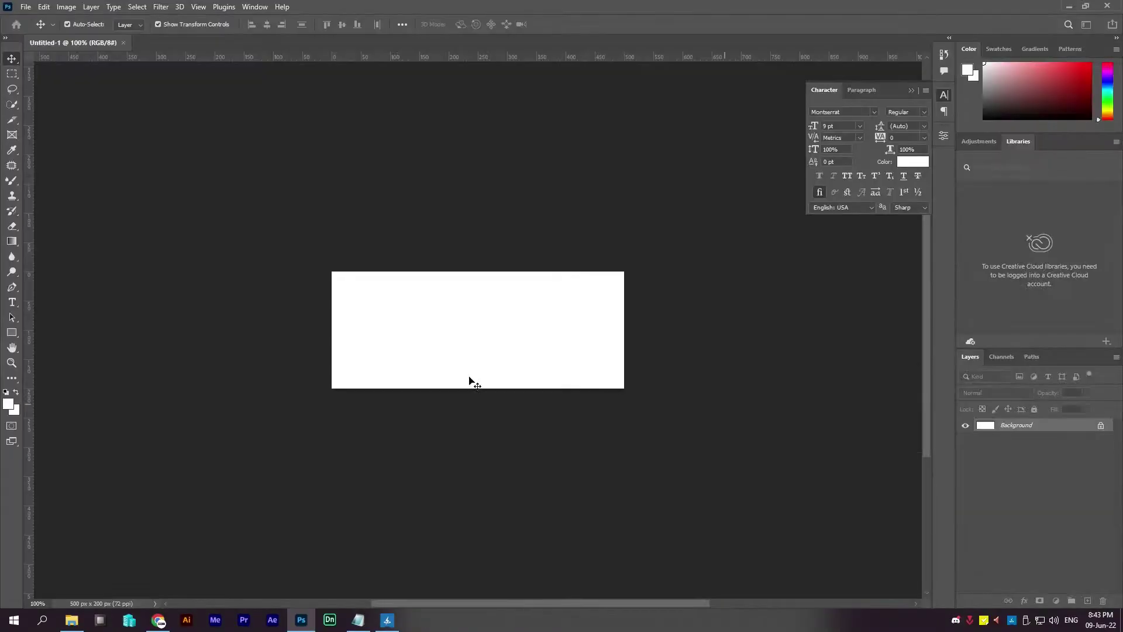
key(ctrl+plus)
drag(499, 345, 528, 303)
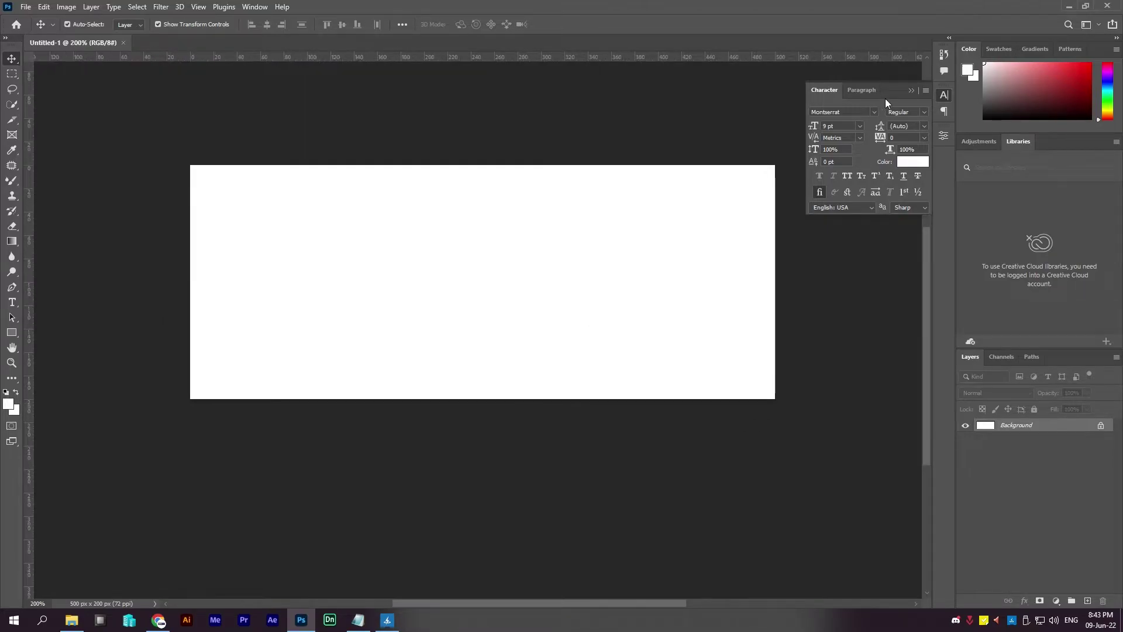
click(1060, 602)
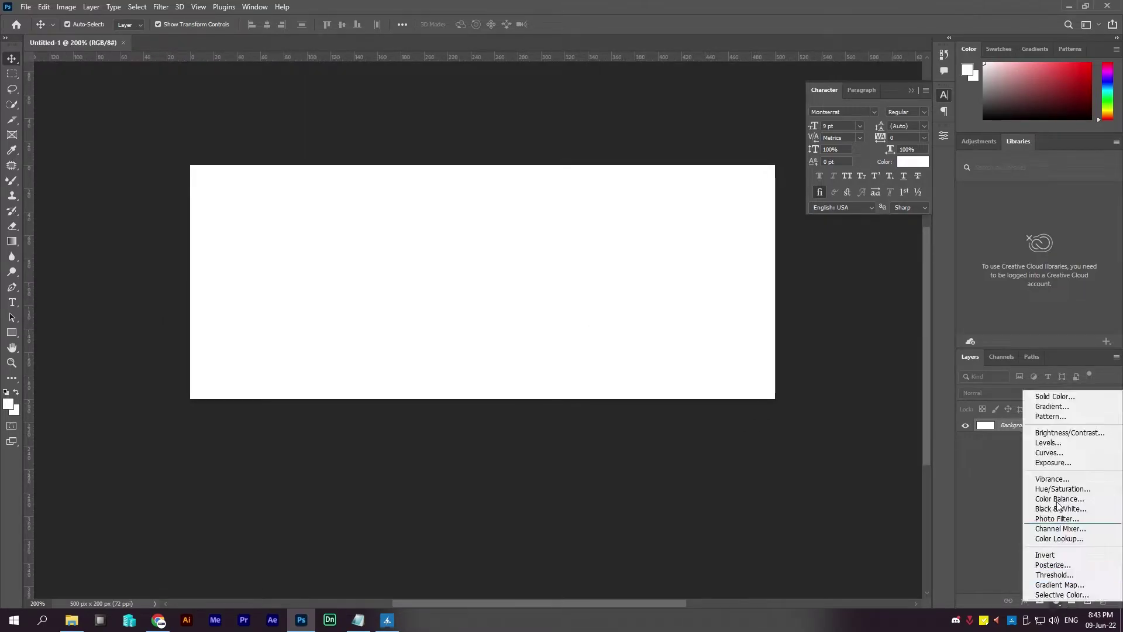
click(1054, 397)
key(Return)
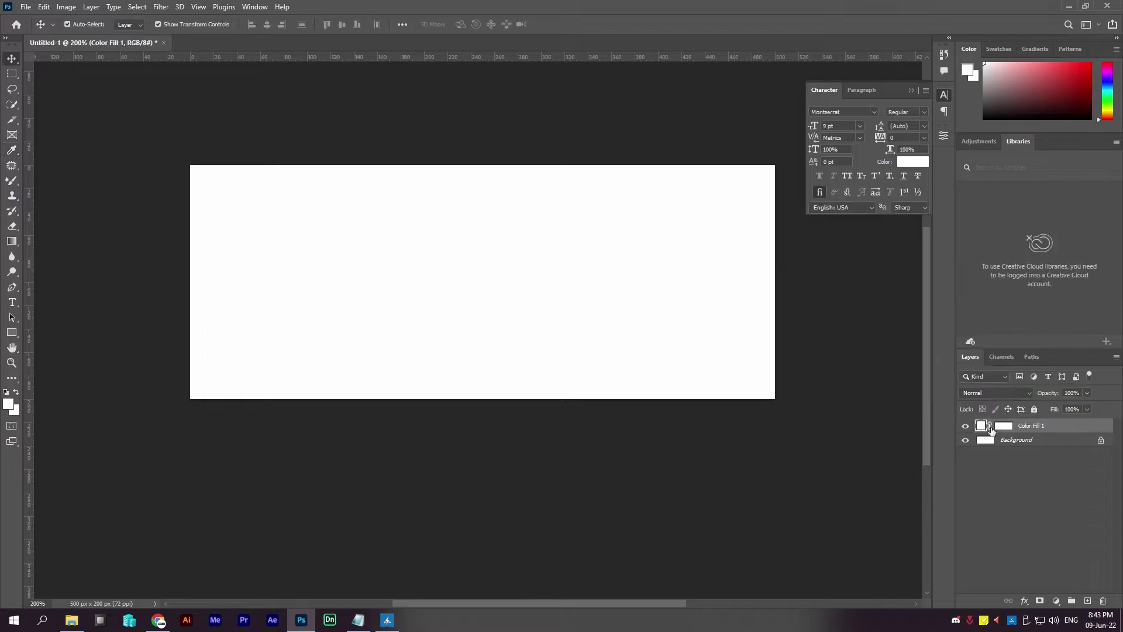
Delete the white Background layer and remove the fill layer's mask.
double_click(1013, 448)
key(Return)
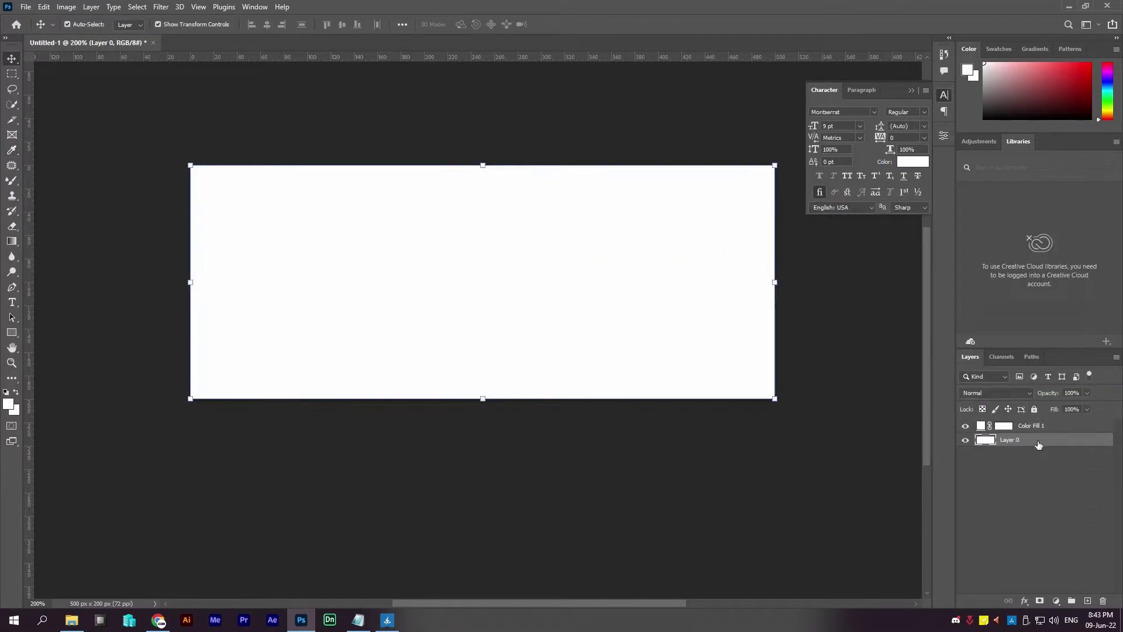
drag(1041, 446, 1103, 603)
right_click(1002, 428)
click(1010, 438)
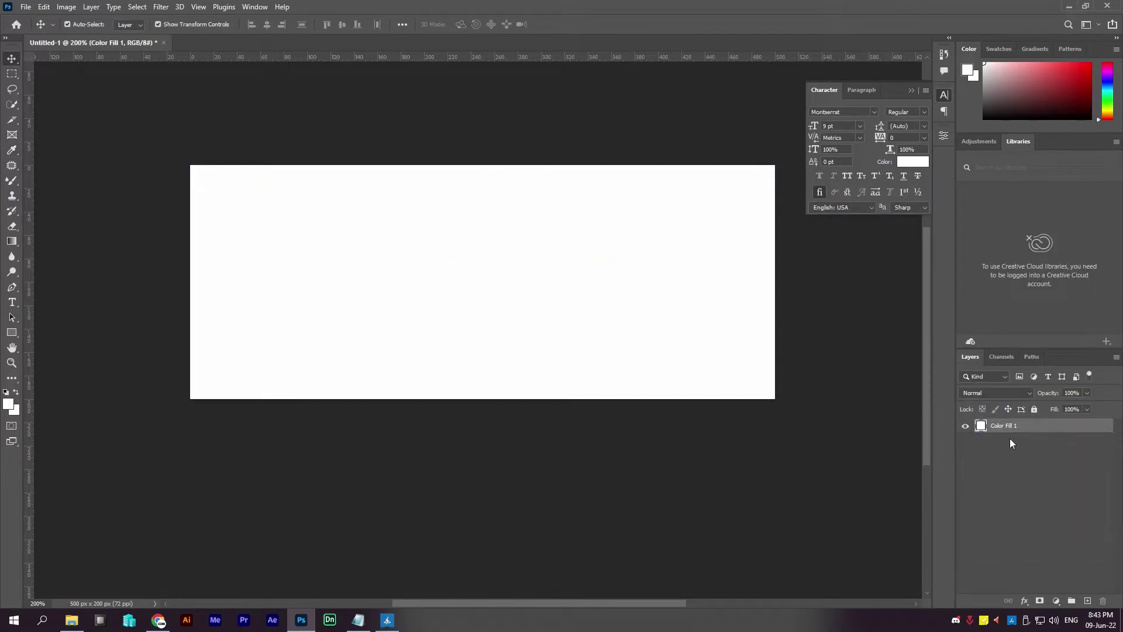
Set the fill layer colour to navy #0b1b32, copied from the notes.
click(358, 620)
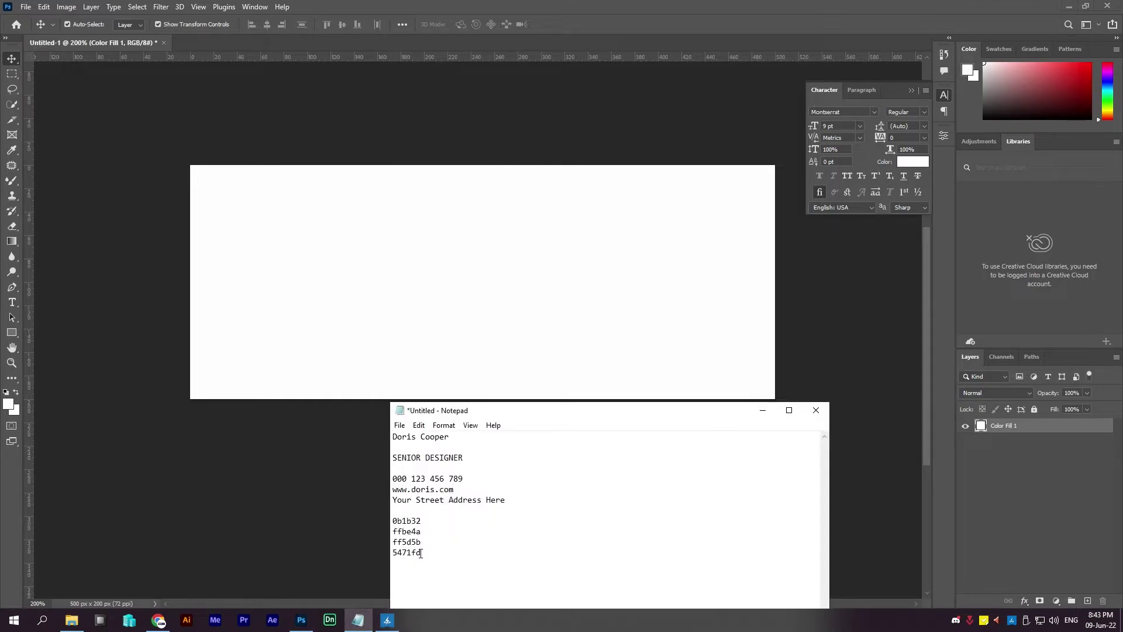
right_click(395, 521)
click(436, 381)
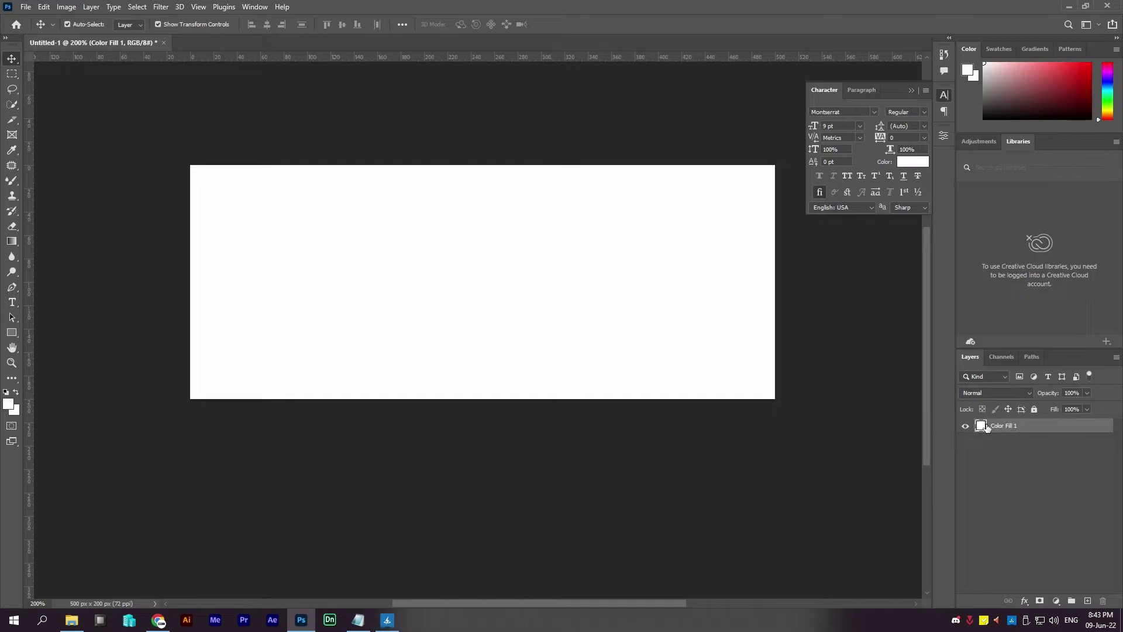
double_click(982, 426)
key(ctrl+v)
key(Return)
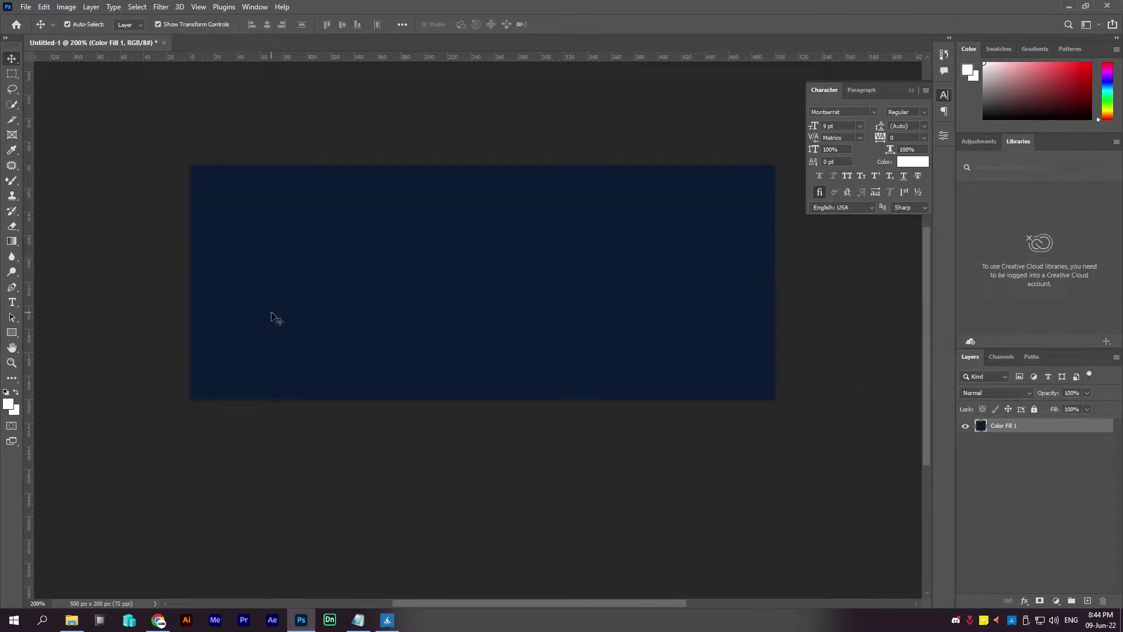
click(12, 332)
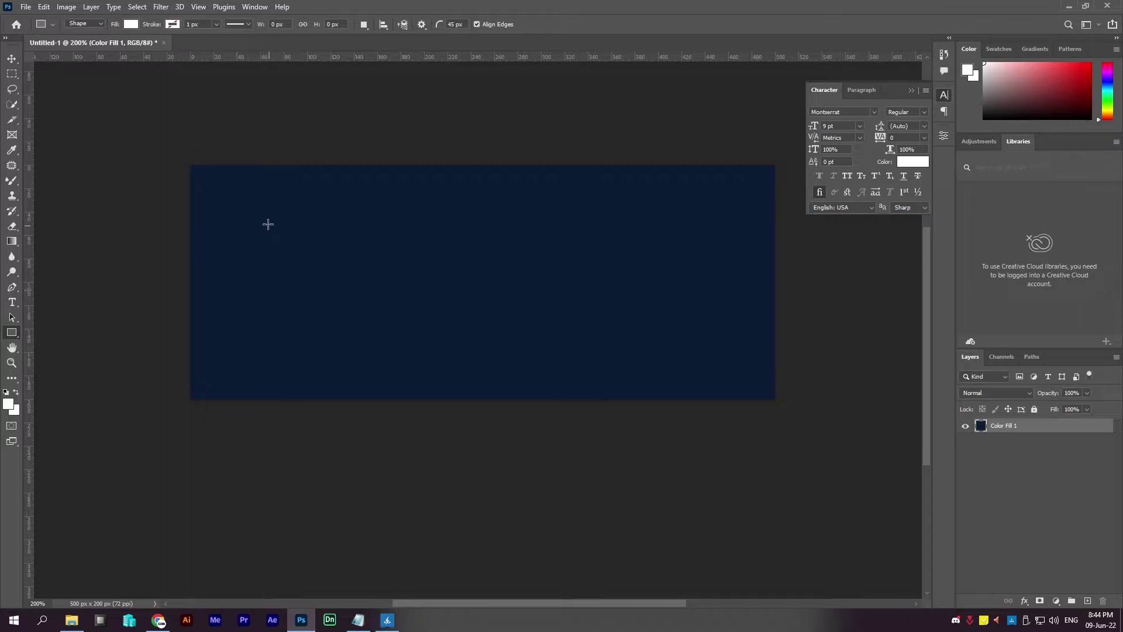
Draw a white 100 px square with 14 px rounded corners on the banner's left.
drag(268, 224, 419, 349)
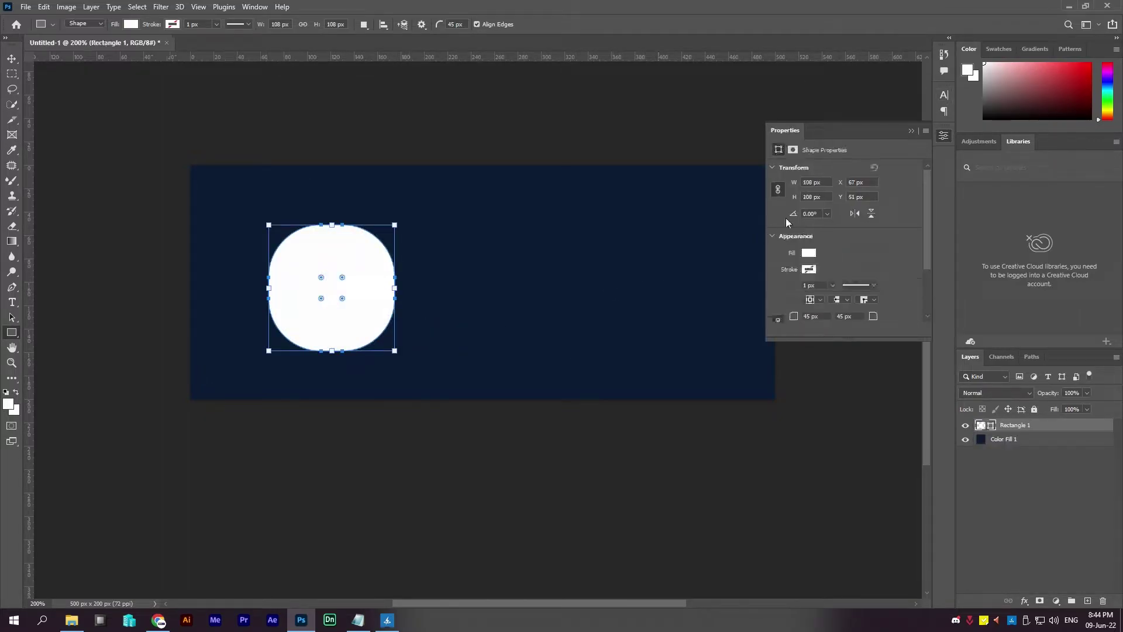
drag(796, 318, 655, 335)
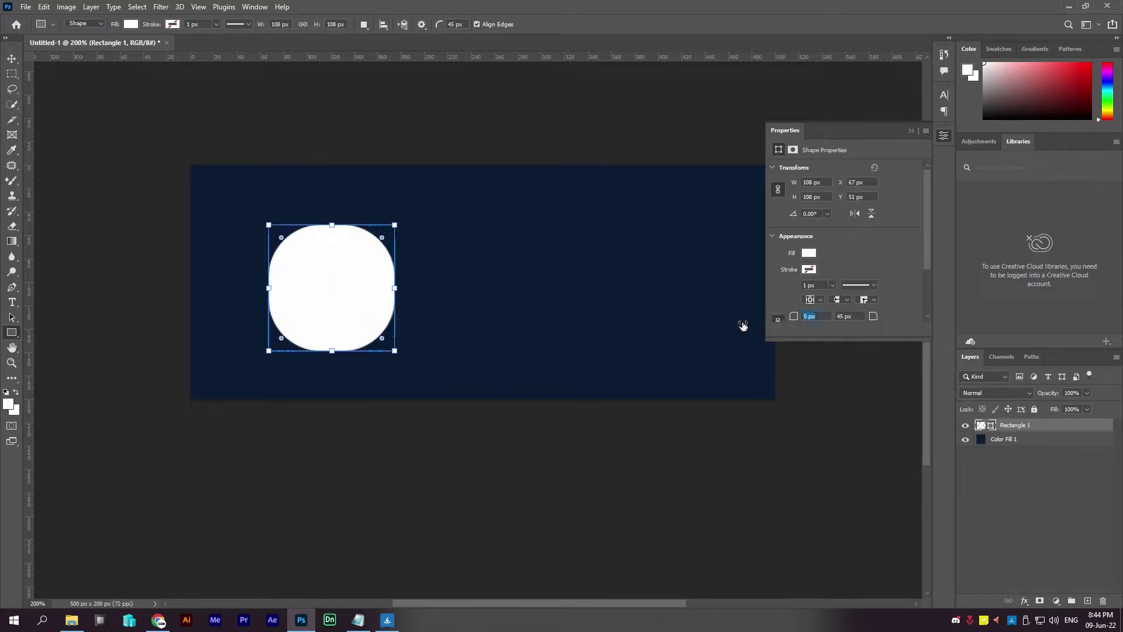
drag(383, 238, 384, 240)
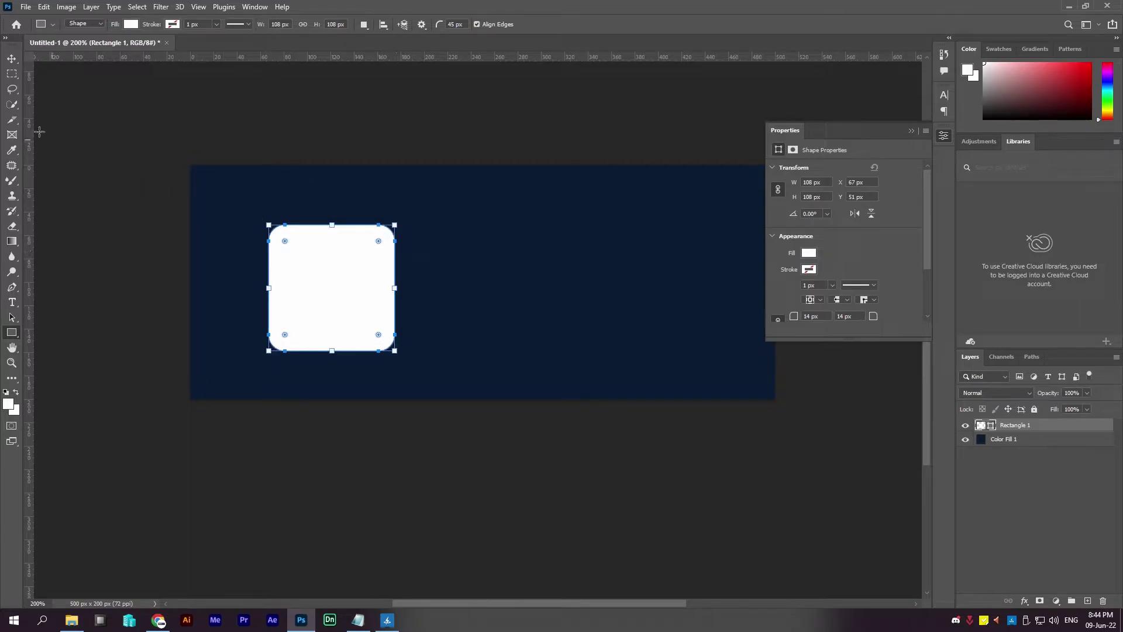
click(12, 59)
drag(368, 291, 362, 285)
Add guides along the top, bottom, left and right canvas edges.
drag(409, 57, 415, 164)
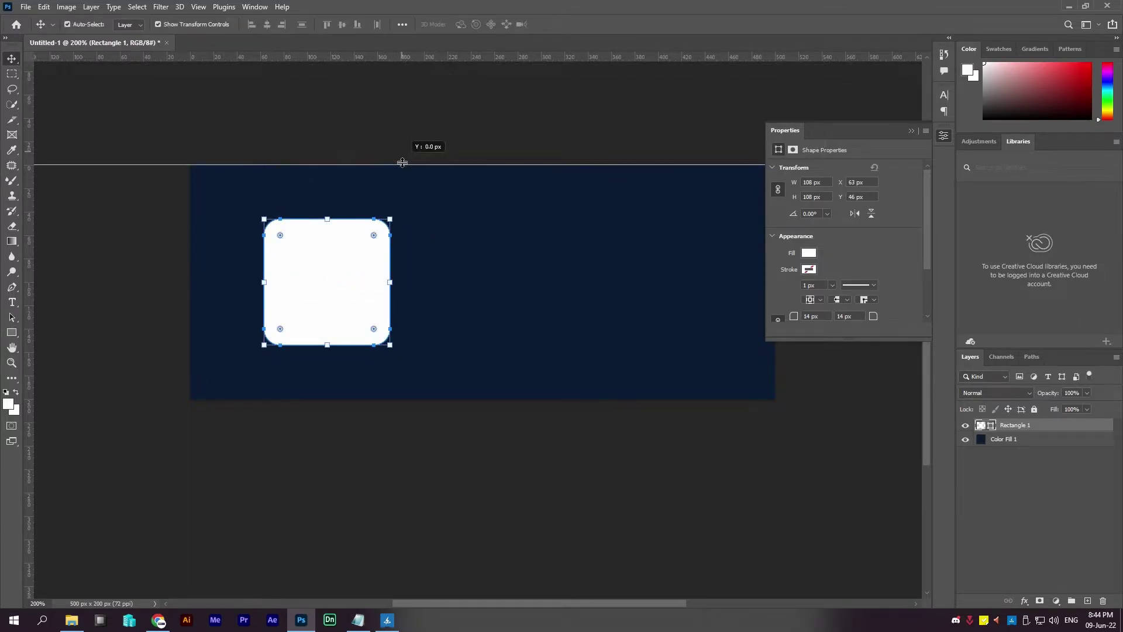
drag(415, 57, 410, 400)
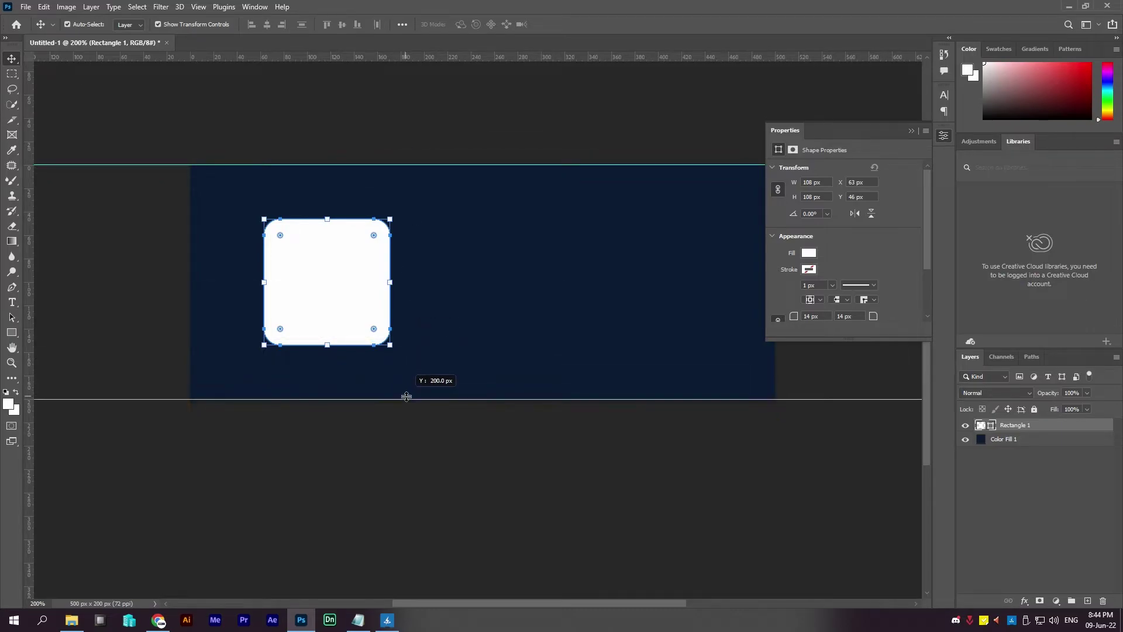
drag(28, 308, 190, 295)
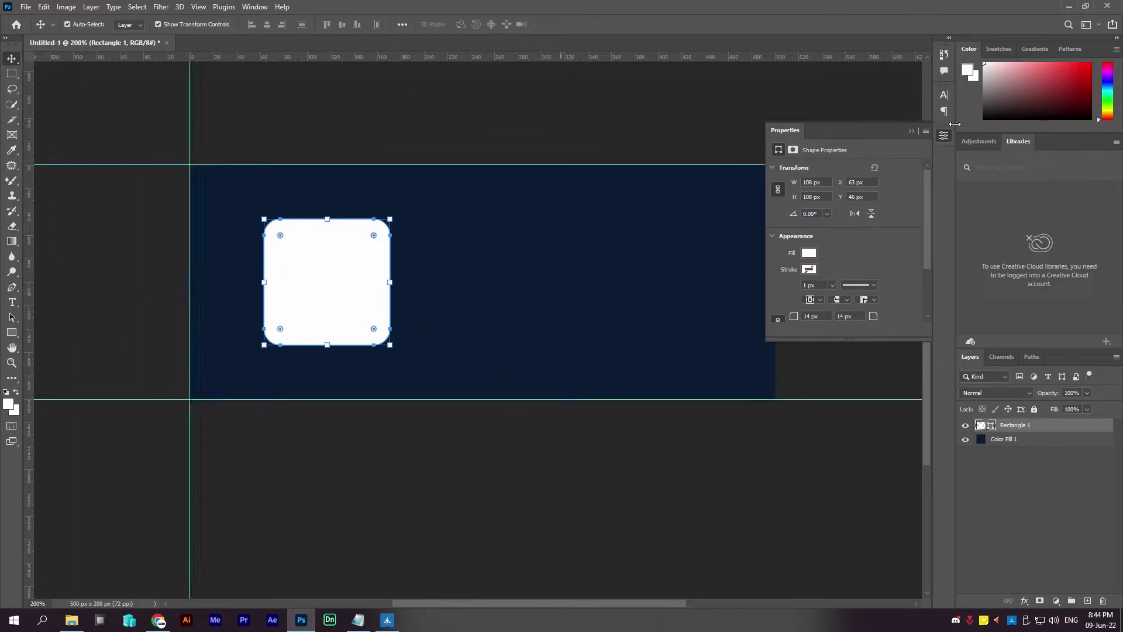
click(911, 131)
drag(28, 241, 775, 231)
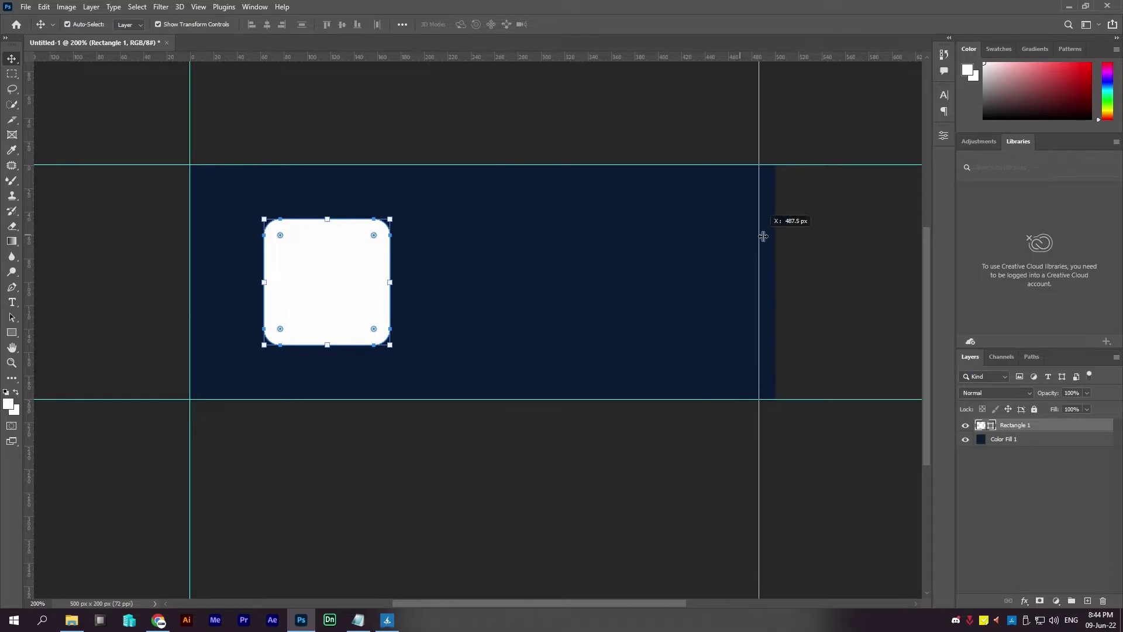
drag(345, 266, 329, 275)
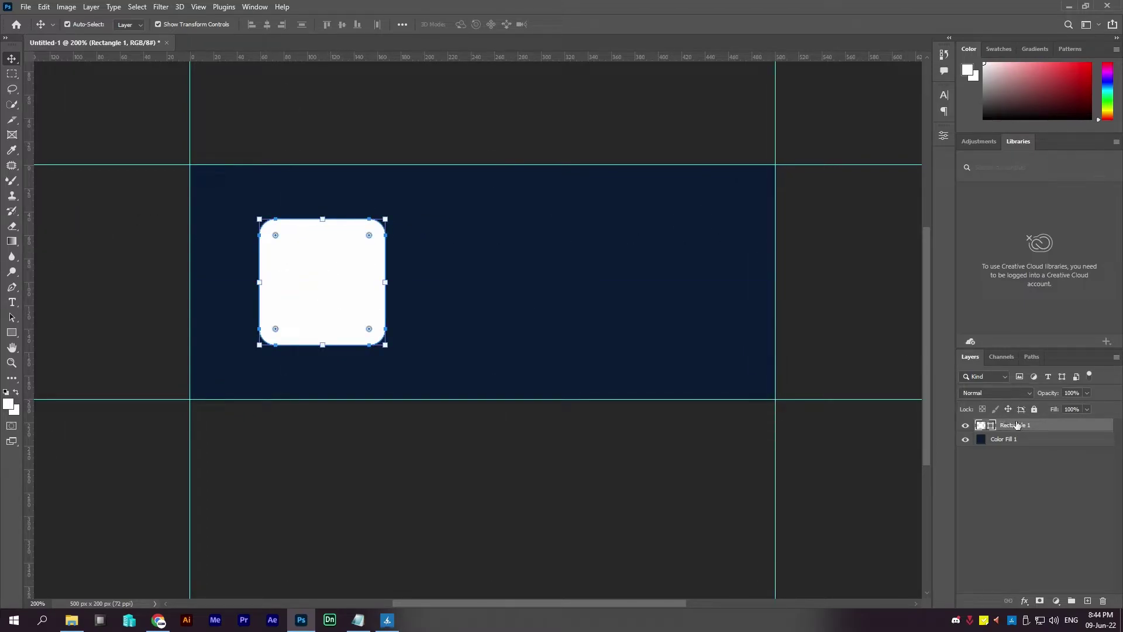
Duplicate the rounded square and fill the copy grey #999999.
drag(1059, 434, 1088, 601)
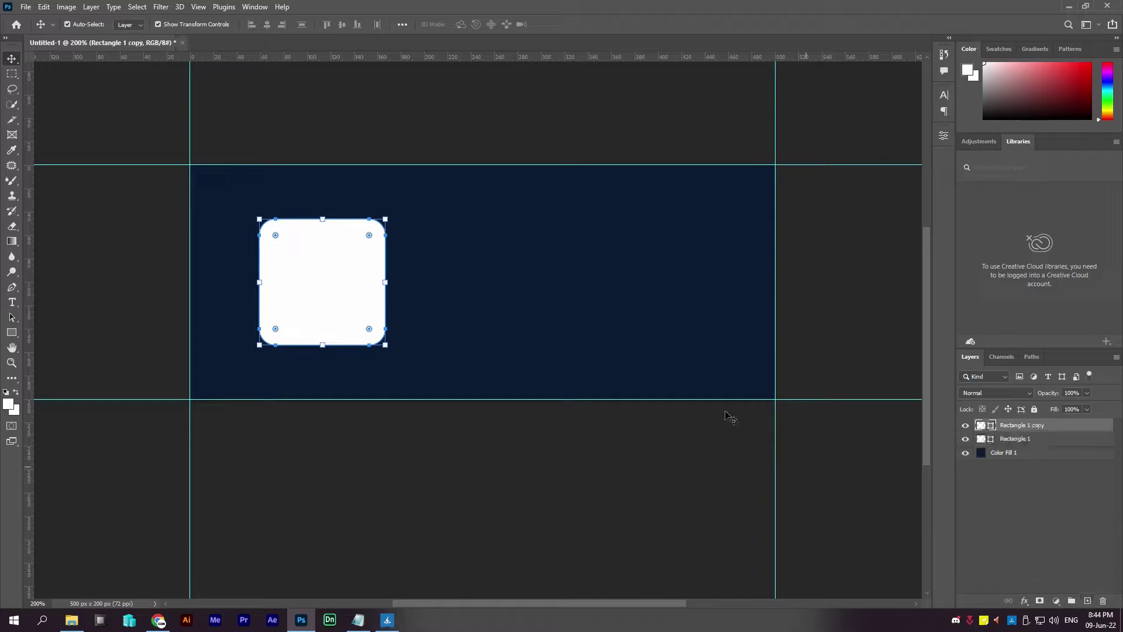
double_click(992, 431)
text(999999)
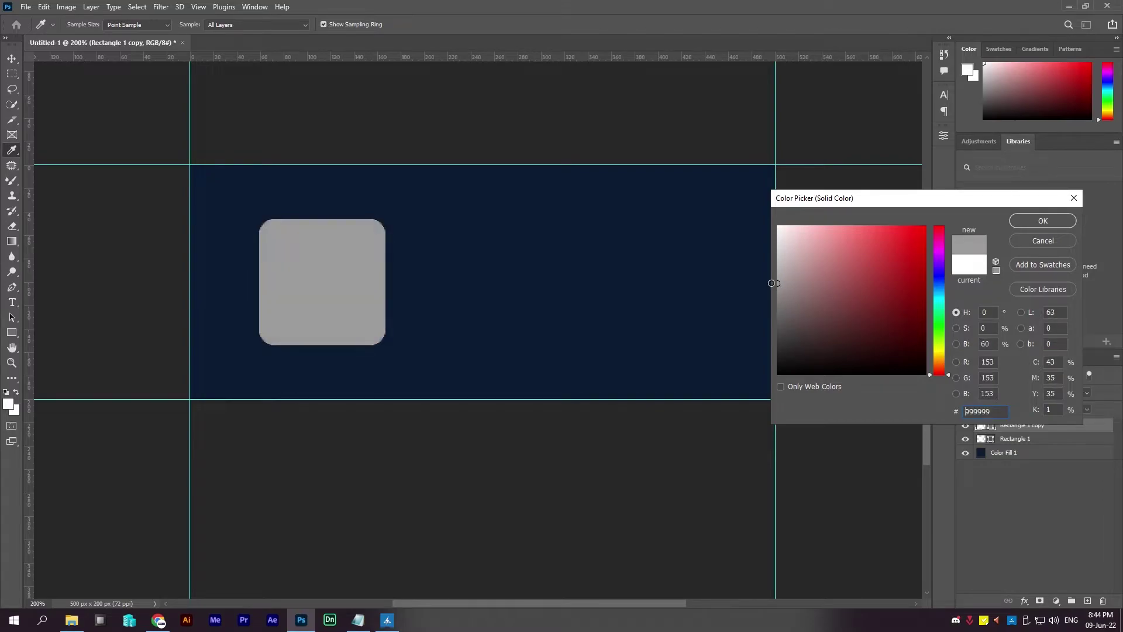
click(1042, 221)
Enlarge the original white square slightly and reposition it.
click(1004, 435)
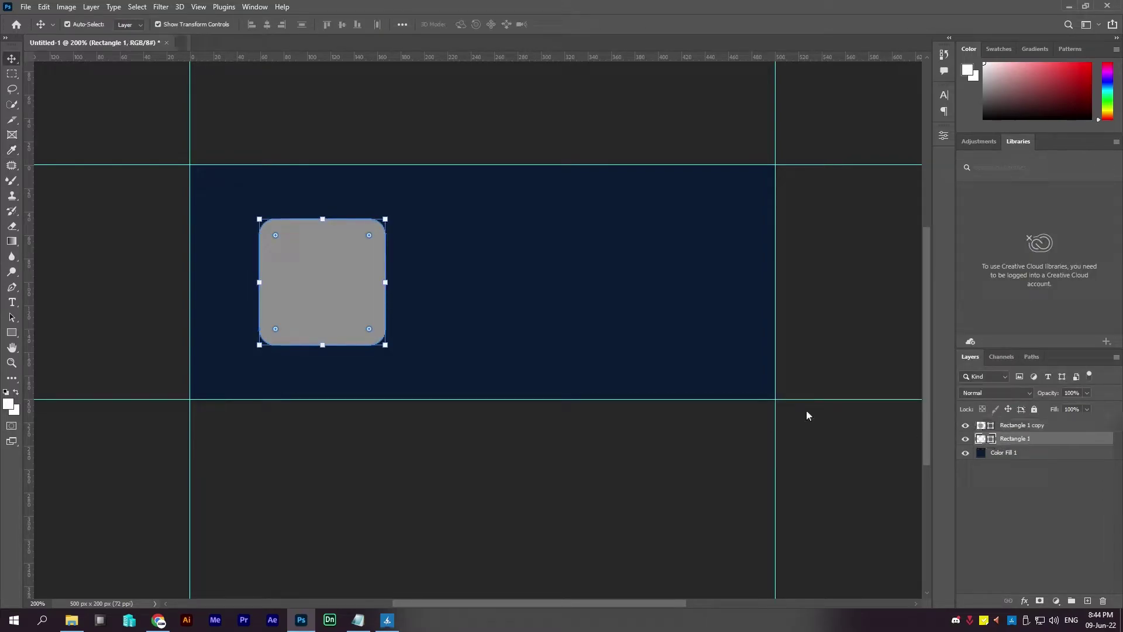
drag(259, 220, 259, 220)
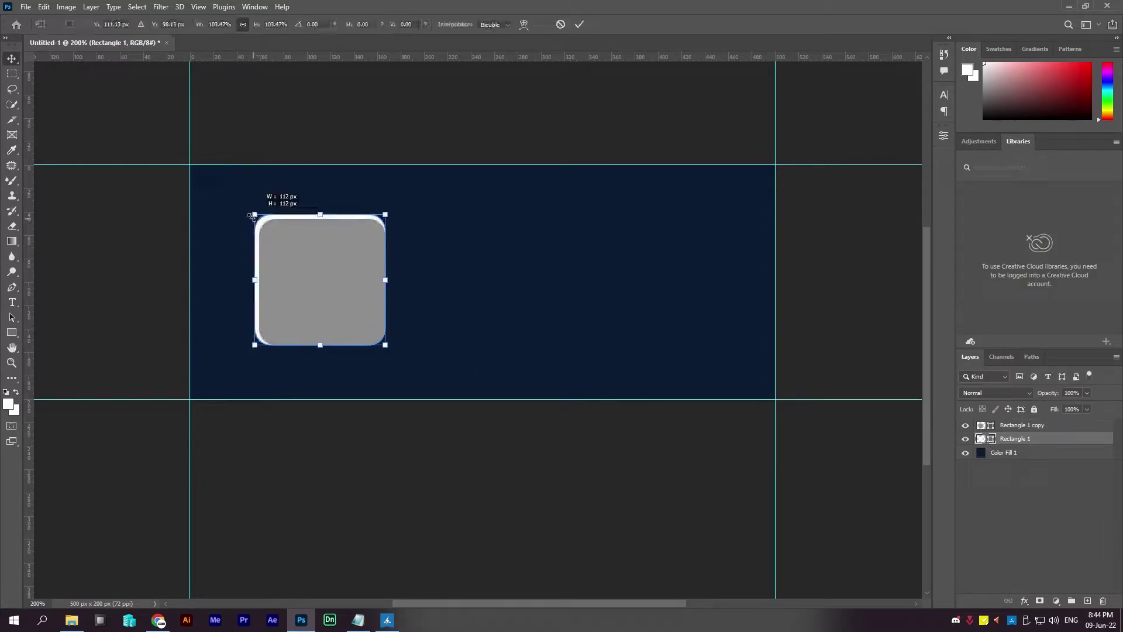
key(Left)
key(Left)
key(Left)
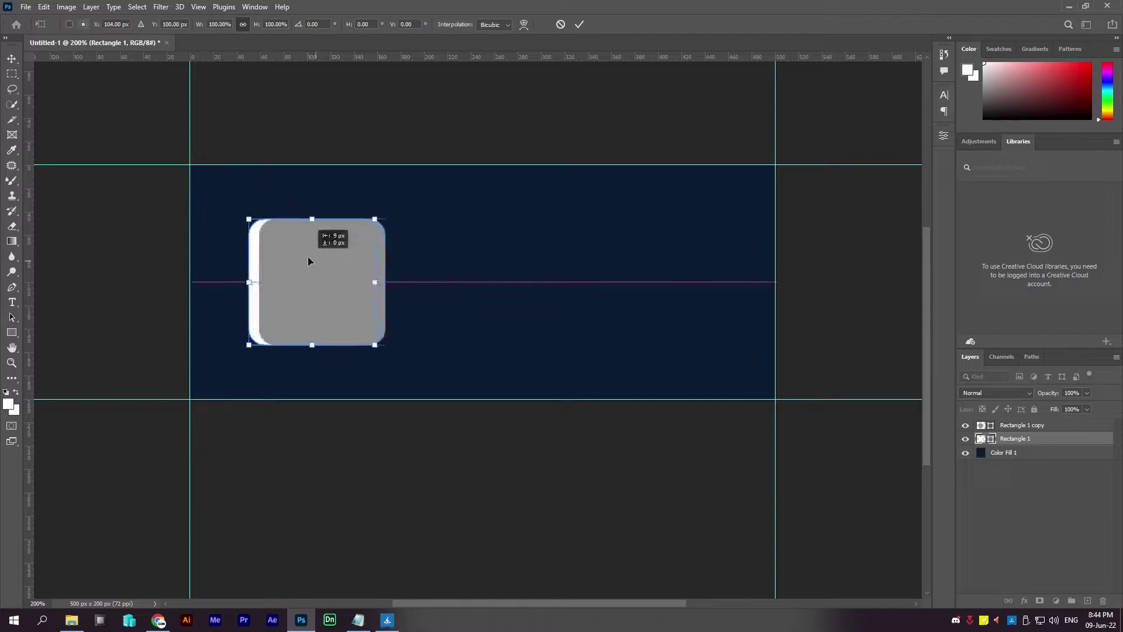
key(Up)
key(Up)
key(Up)
key(Up)
key(Up)
key(Up)
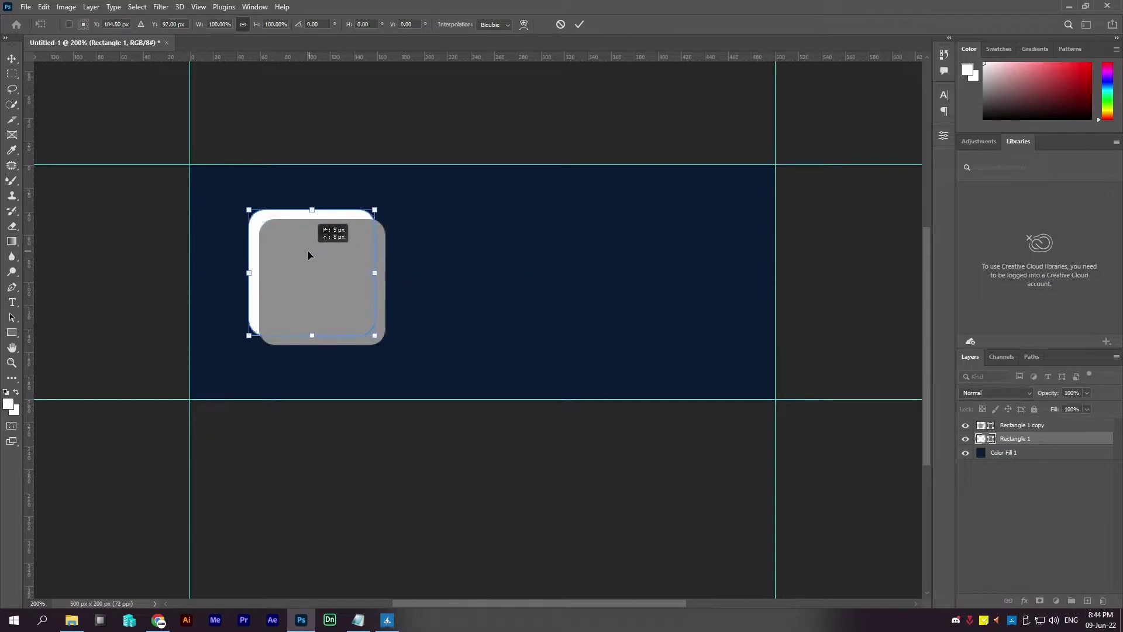
key(Right)
key(Down)
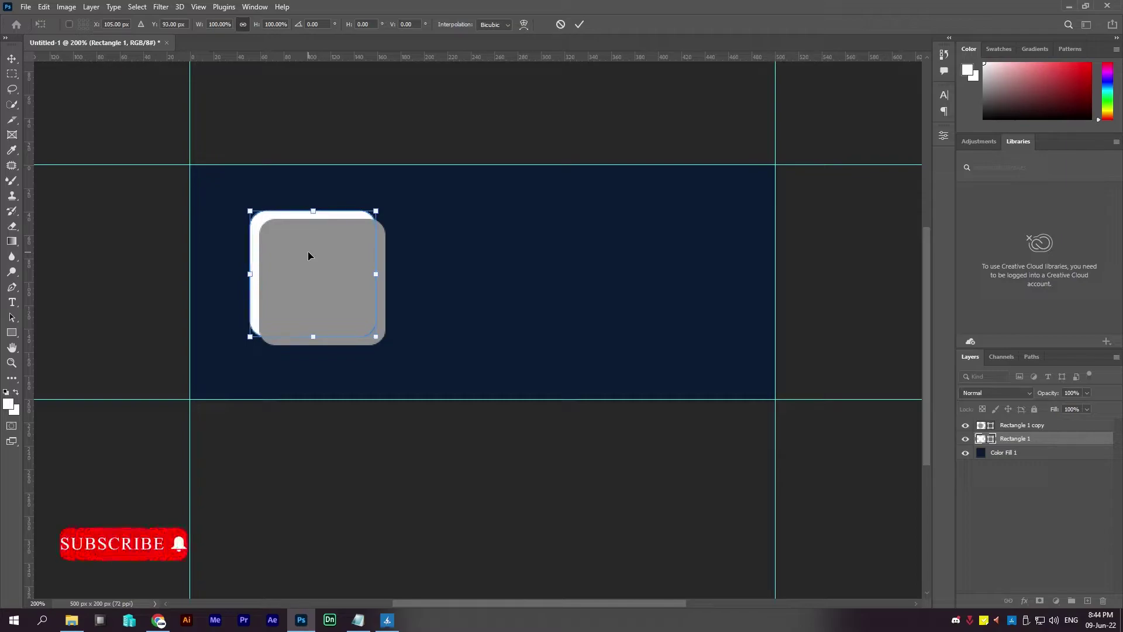
key(Return)
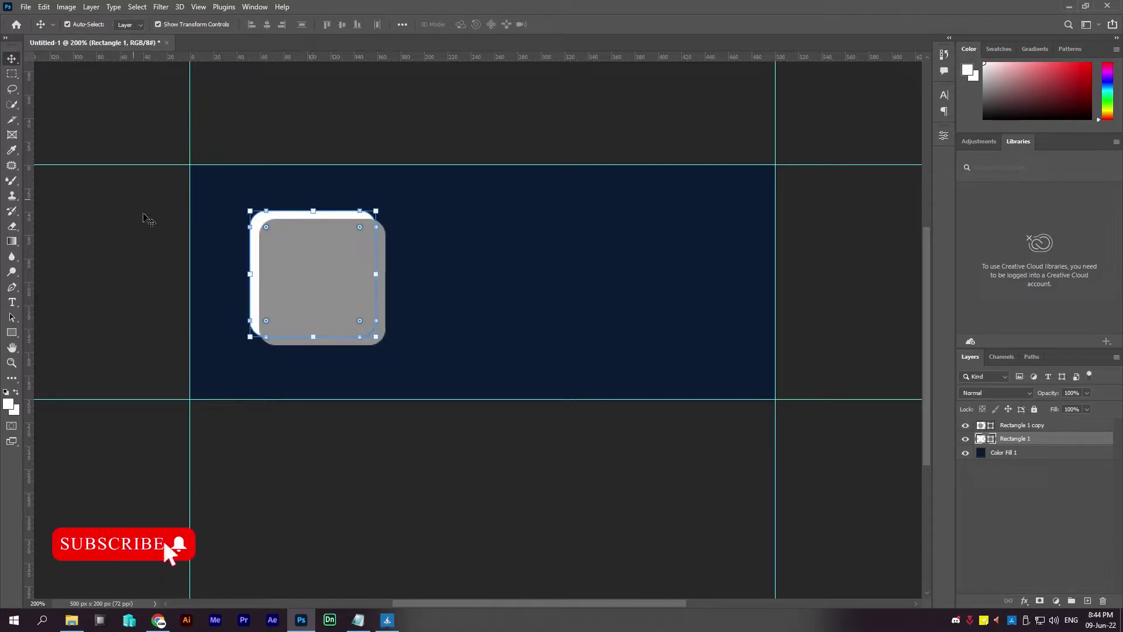
Remove the original square's fill and give it a 2 px white (#fefefe) stroke.
key(u)
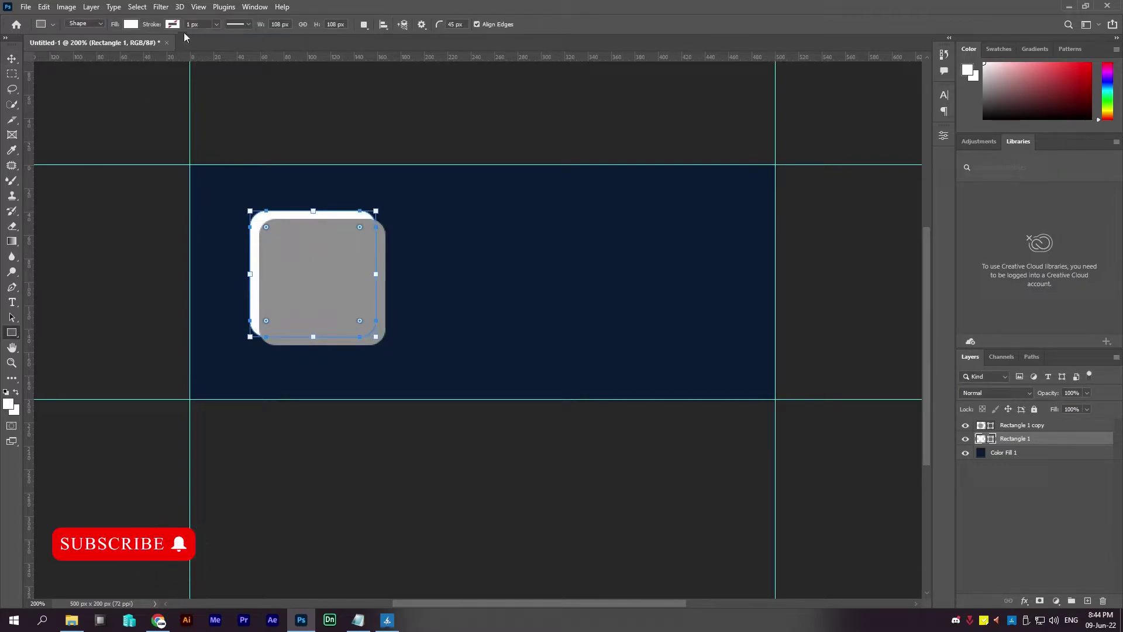
click(131, 24)
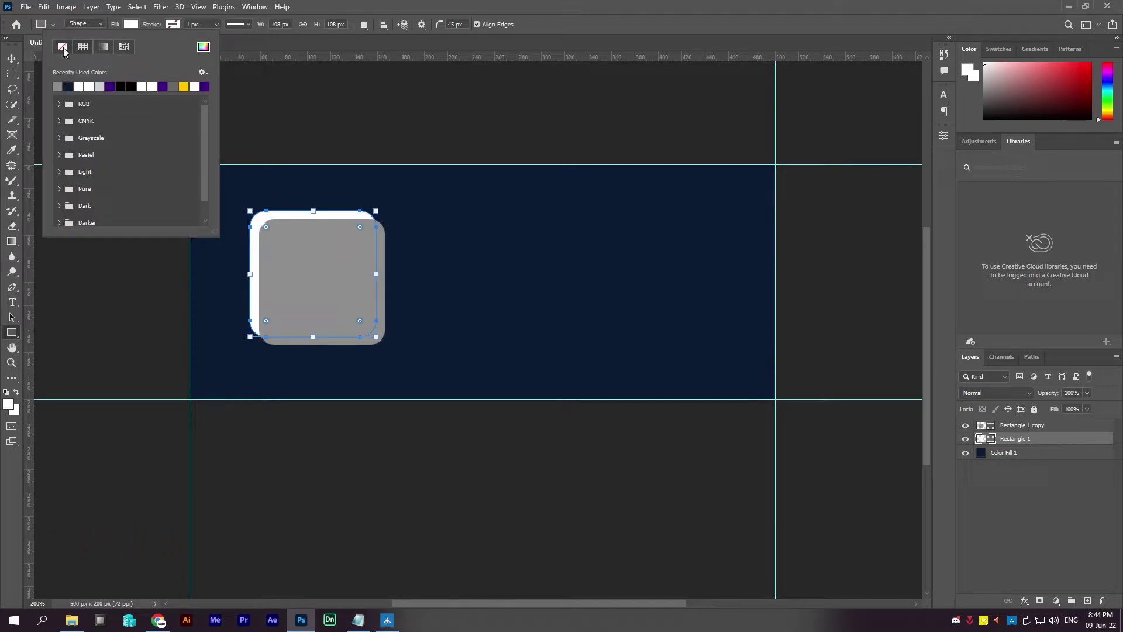
click(63, 47)
click(172, 24)
click(125, 86)
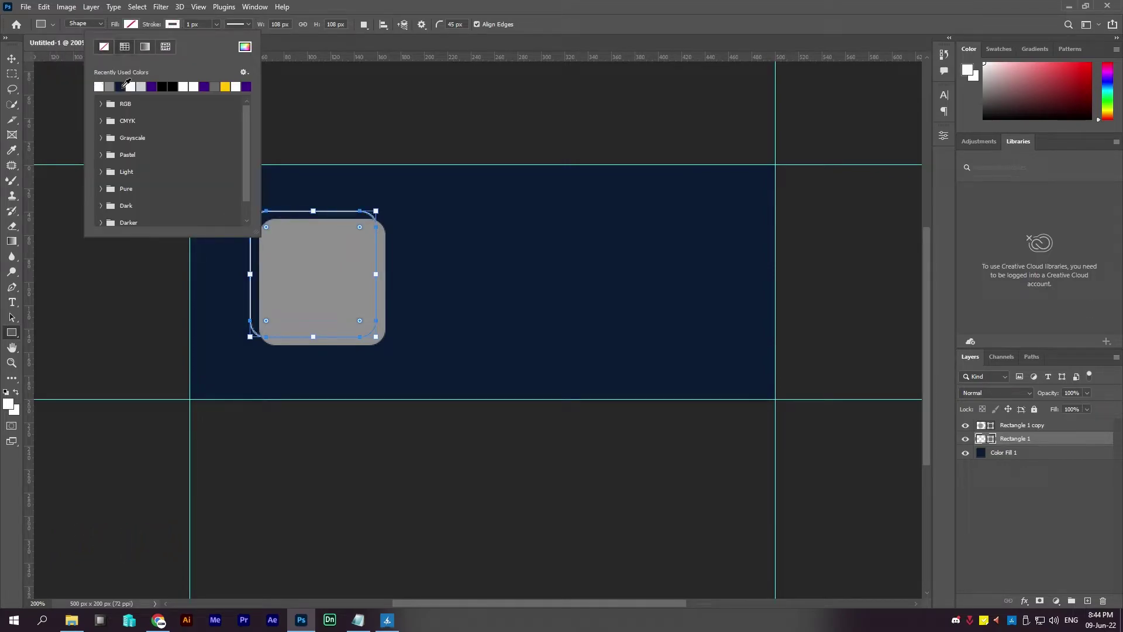
click(243, 47)
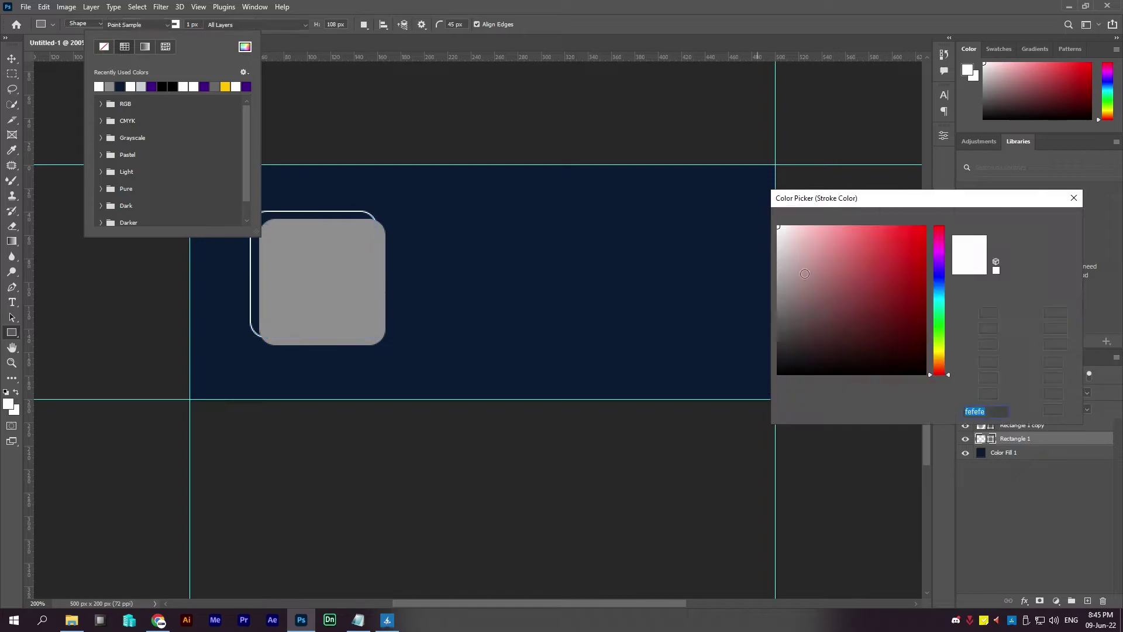
click(1037, 222)
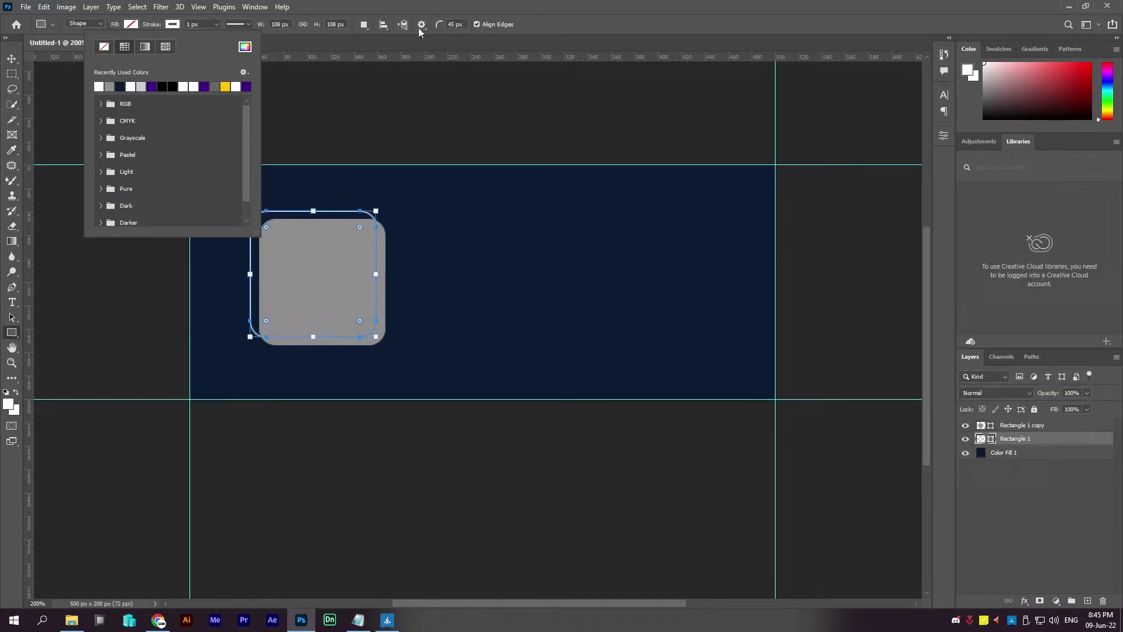
click(615, 34)
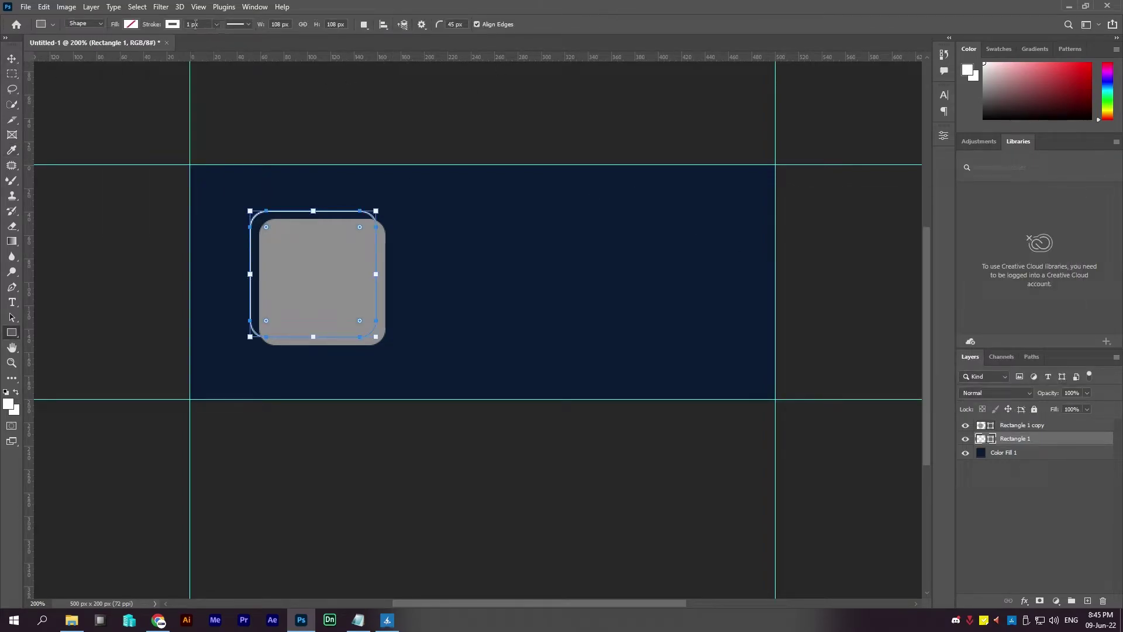
click(200, 24)
text(2)
key(Return)
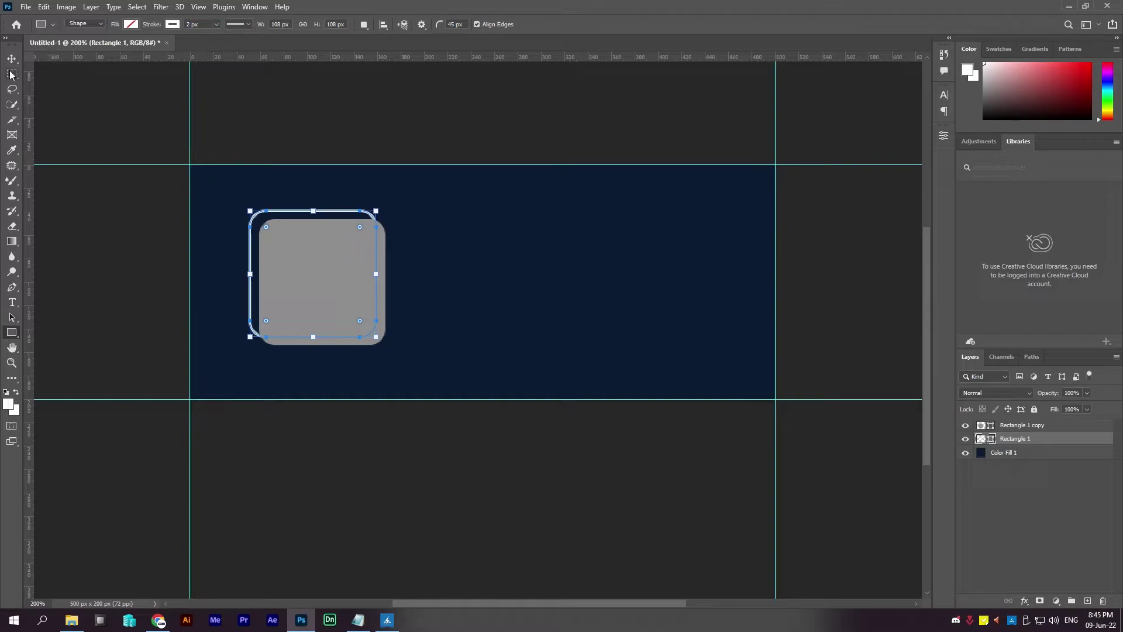
click(11, 74)
alt+click(321, 216)
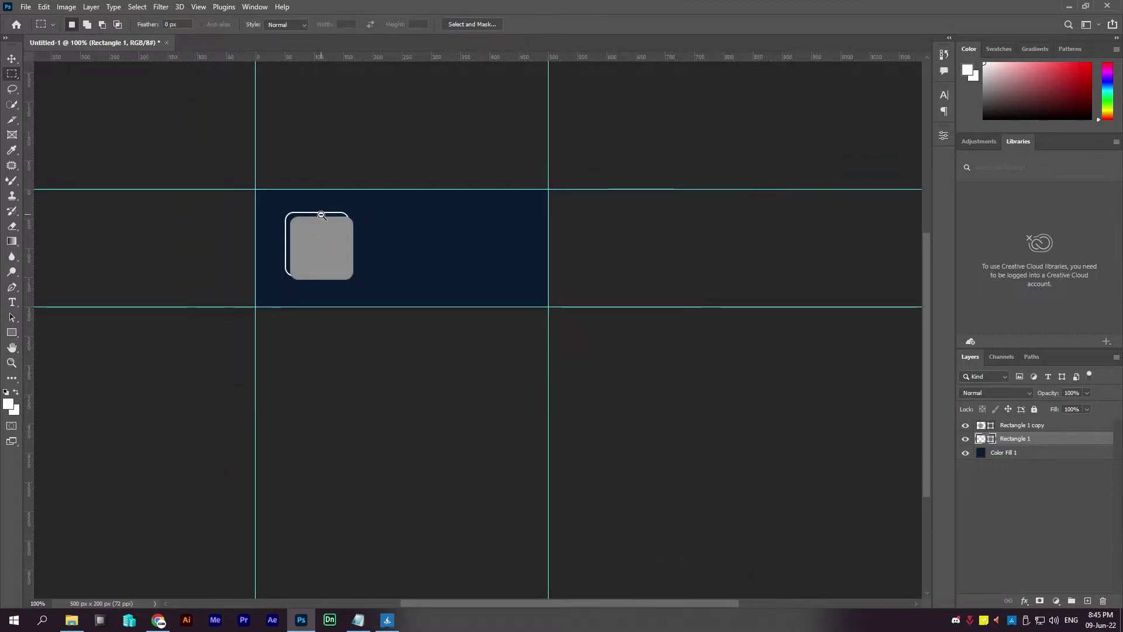
ctrl+click(326, 216)
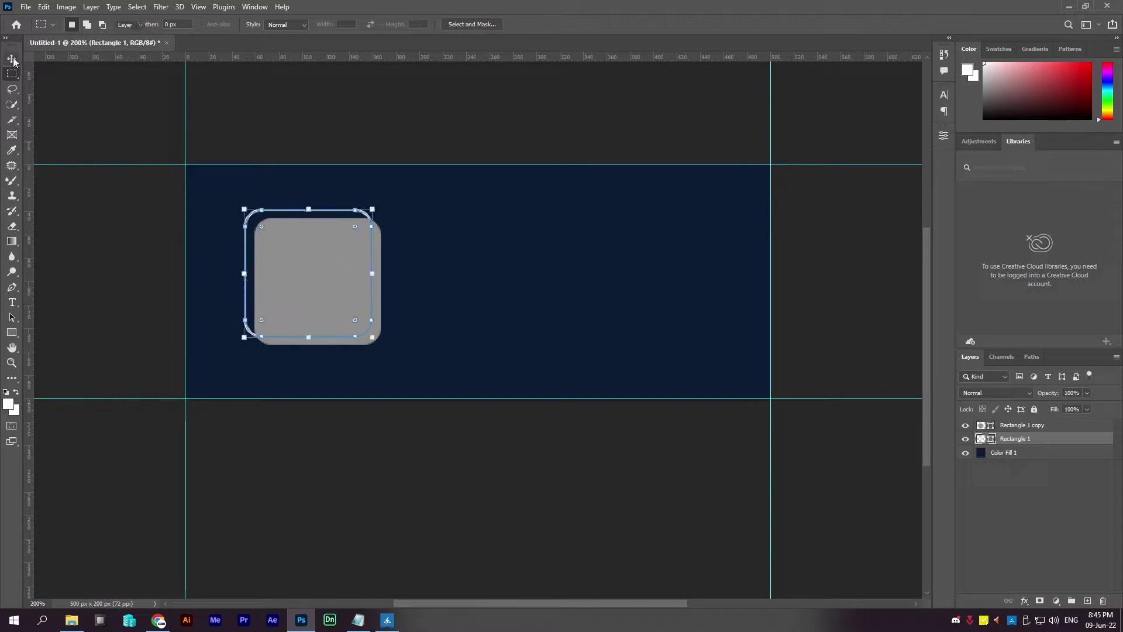
Drag the social media icon group from Social Link.psd onto the banner below the grey square.
key(v)
click(383, 361)
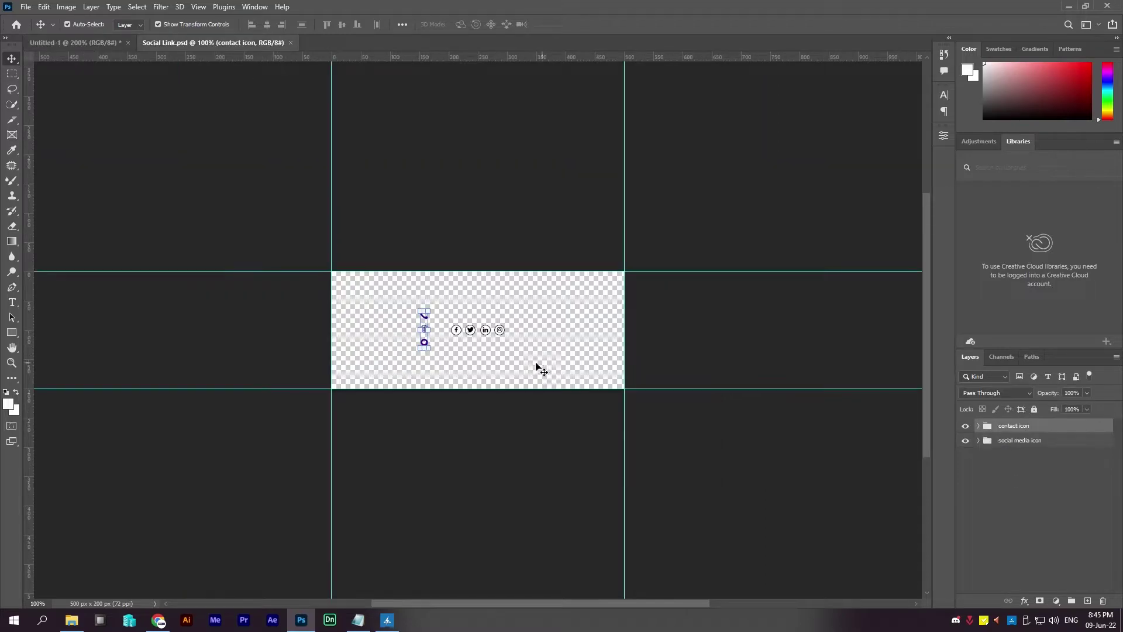
click(1018, 440)
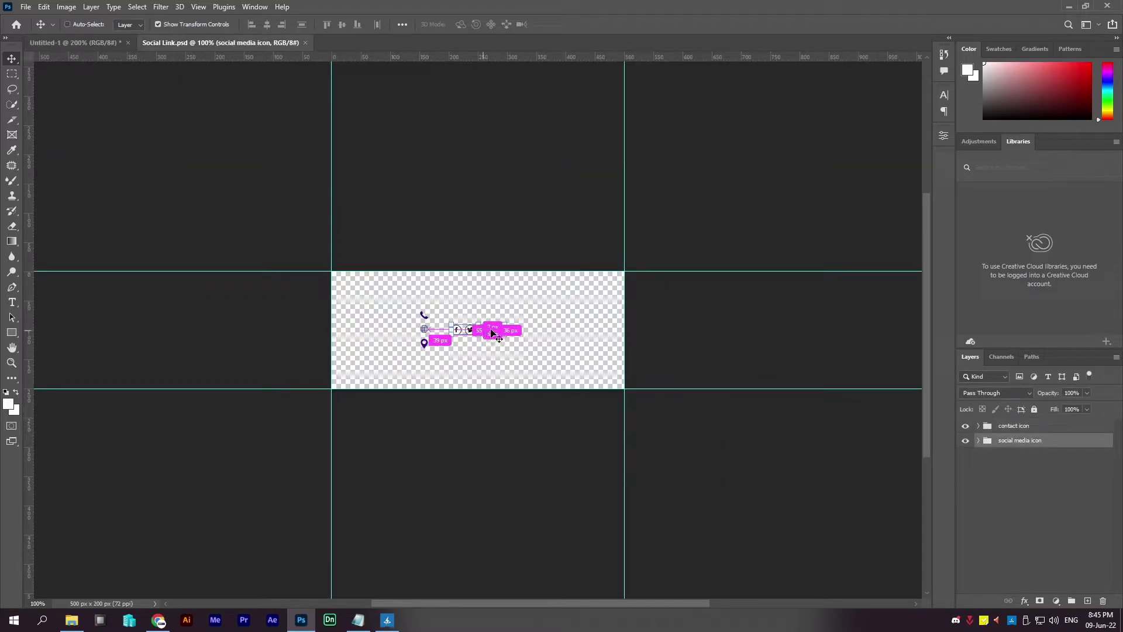
mouse_move(492, 334)
mouse_down()
mouse_move(316, 356)
mouse_move(336, 369)
mouse_up()
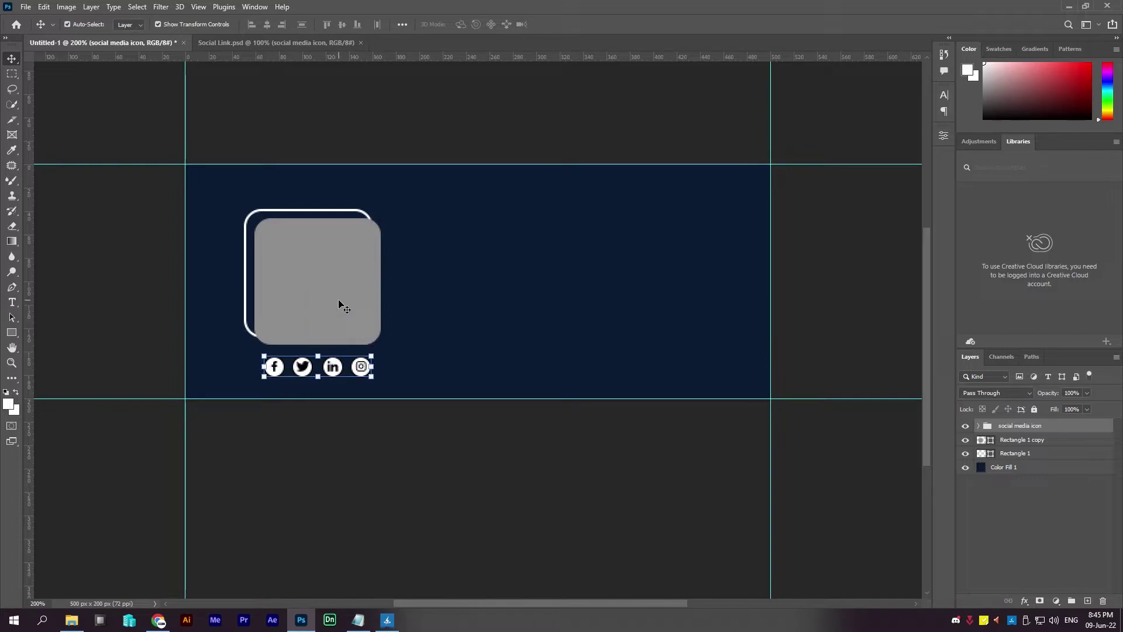
Add a new layer, a vertical guide at 200 px, and placeholder text at the guide.
click(1018, 439)
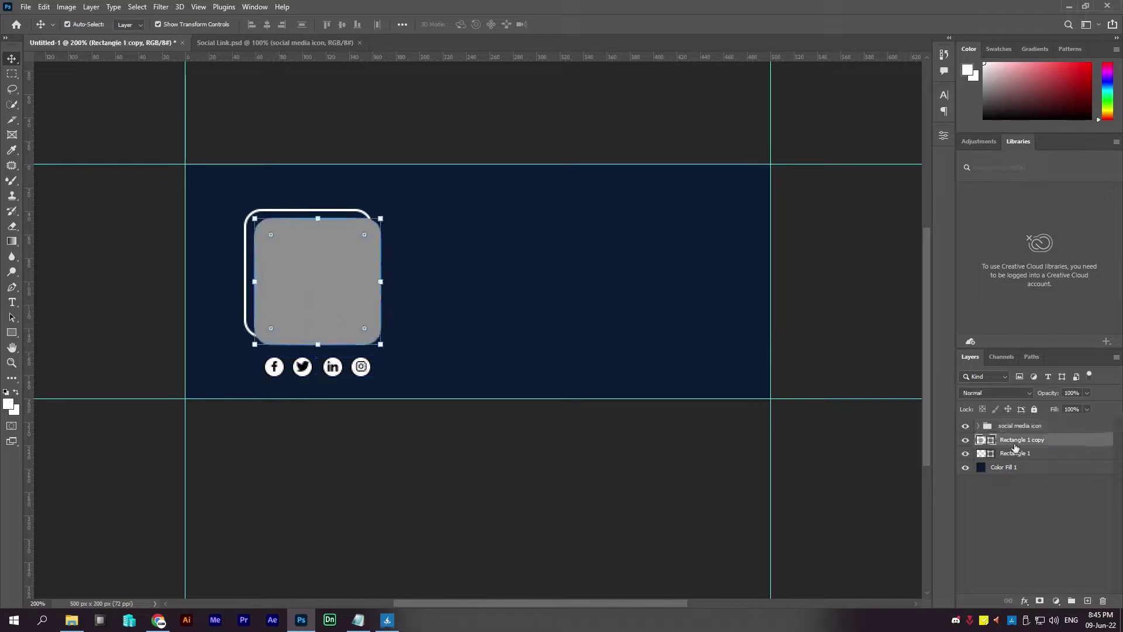
click(1020, 425)
click(1087, 600)
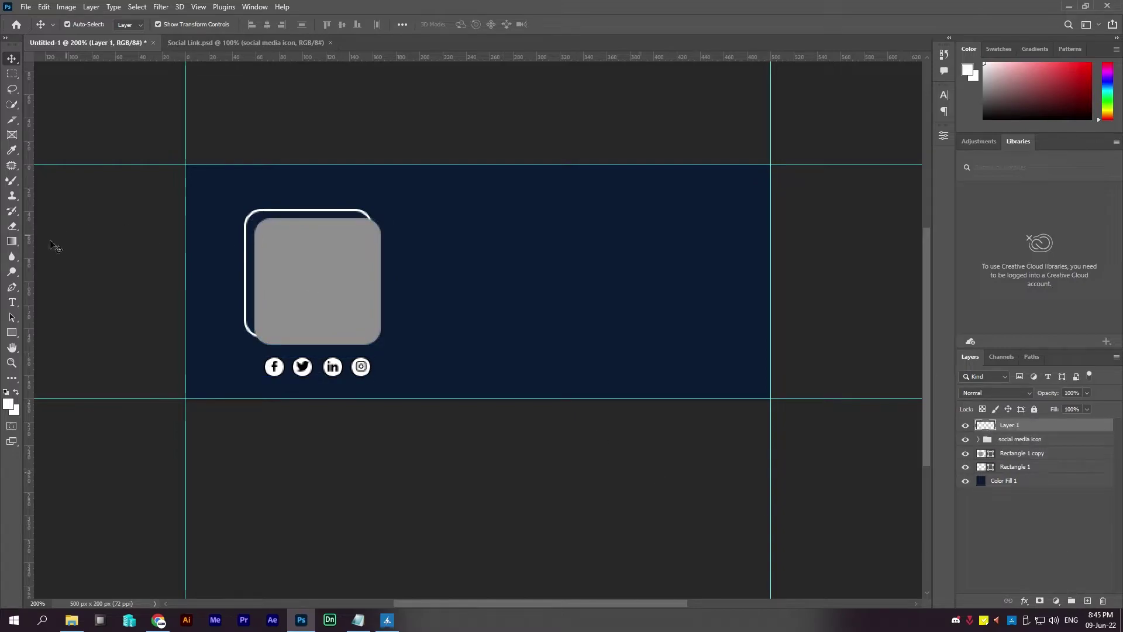
click(11, 302)
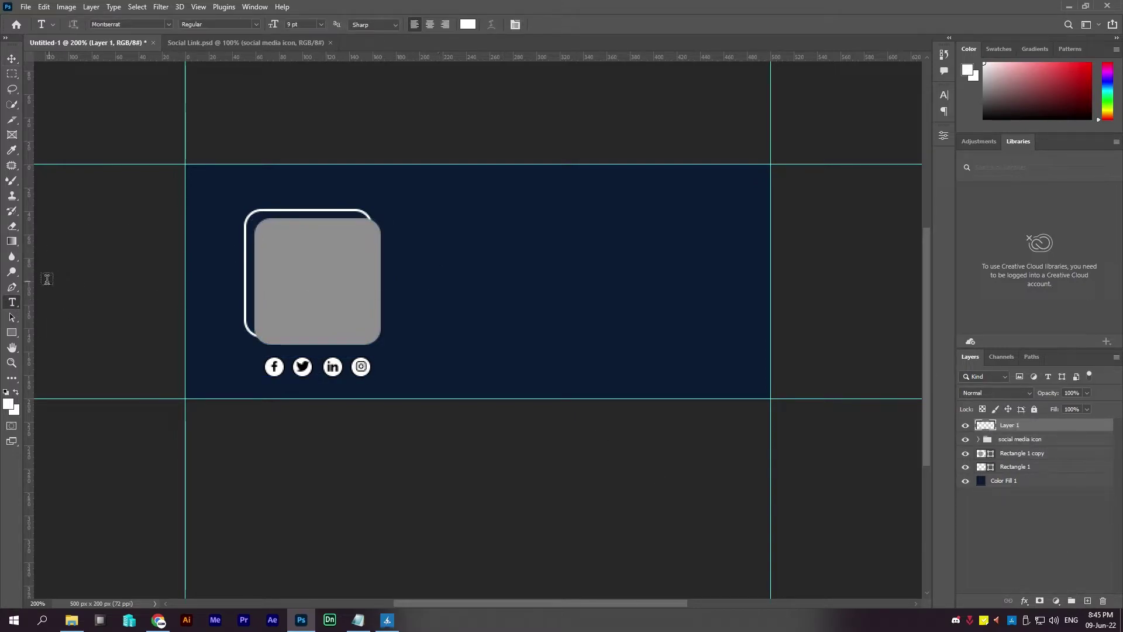
drag(27, 281, 420, 280)
click(426, 240)
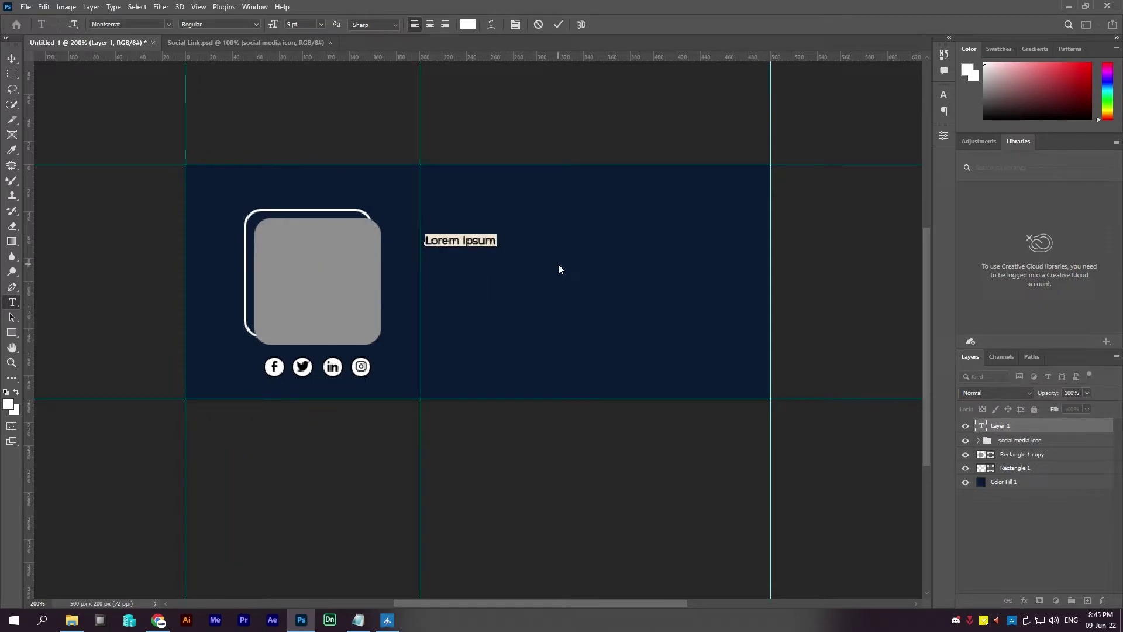
Replace the placeholder with the person's name cut from the notes.
click(358, 620)
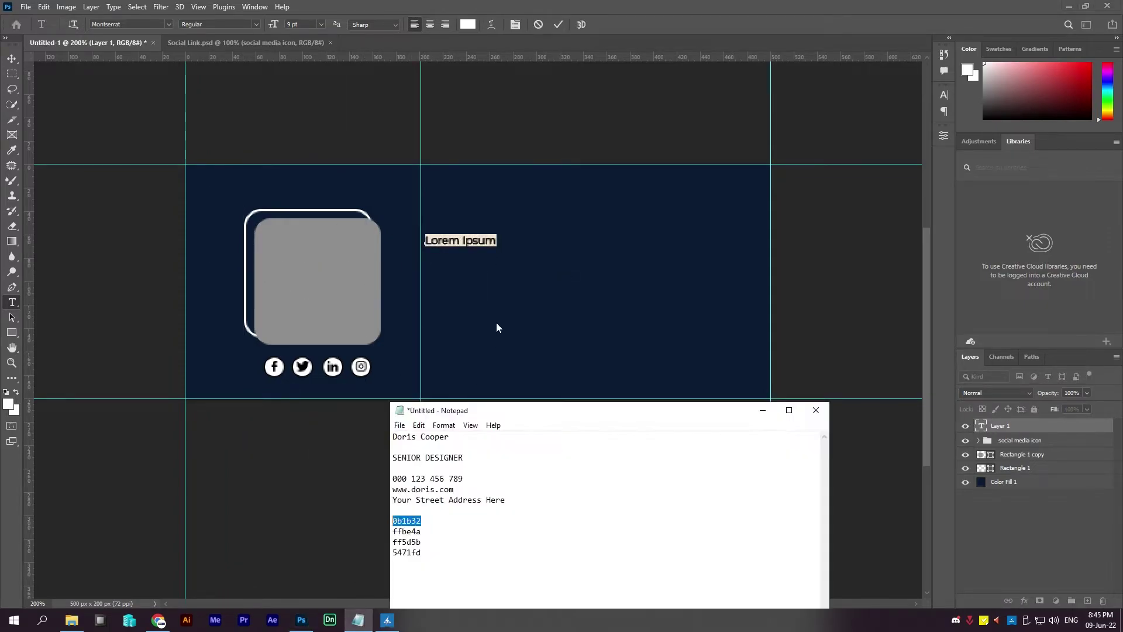
double_click(416, 436)
drag(392, 437, 449, 436)
key(ctrl+x)
key(alt+Tab)
key(ctrl+v)
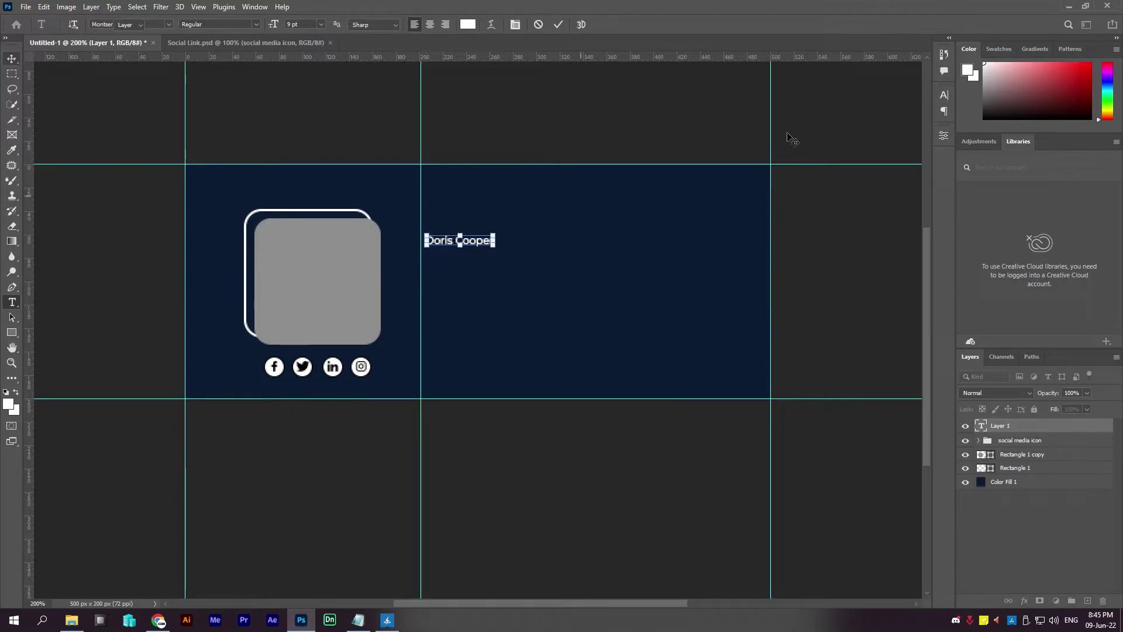
key(ctrl+Return)
key(v)
Set the name text to 30 pt bold.
click(944, 94)
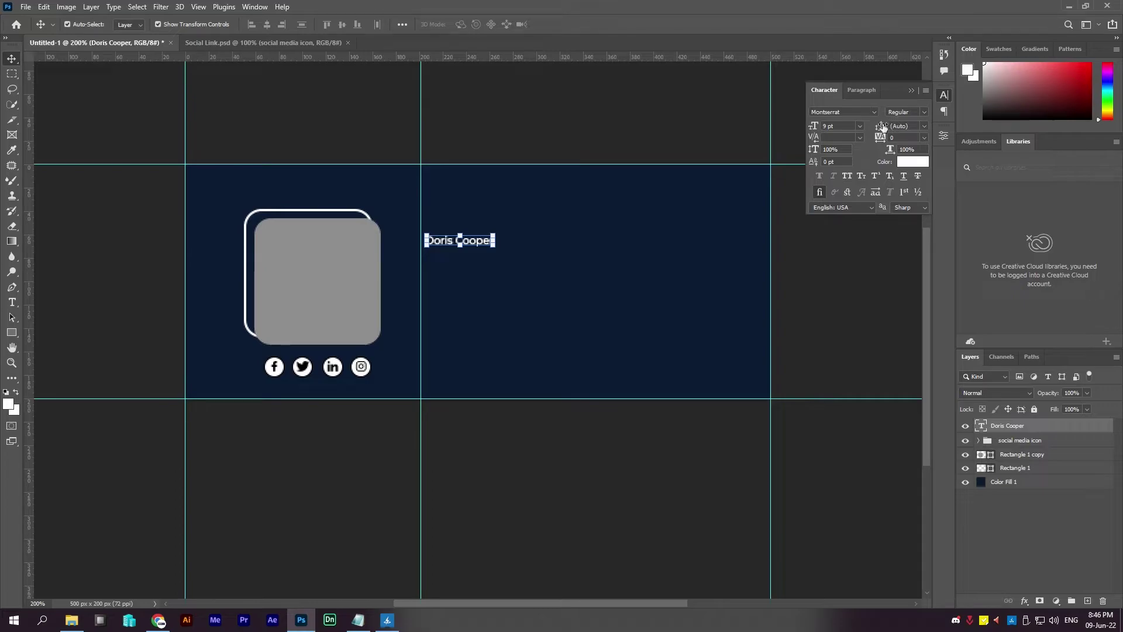
click(860, 126)
click(847, 236)
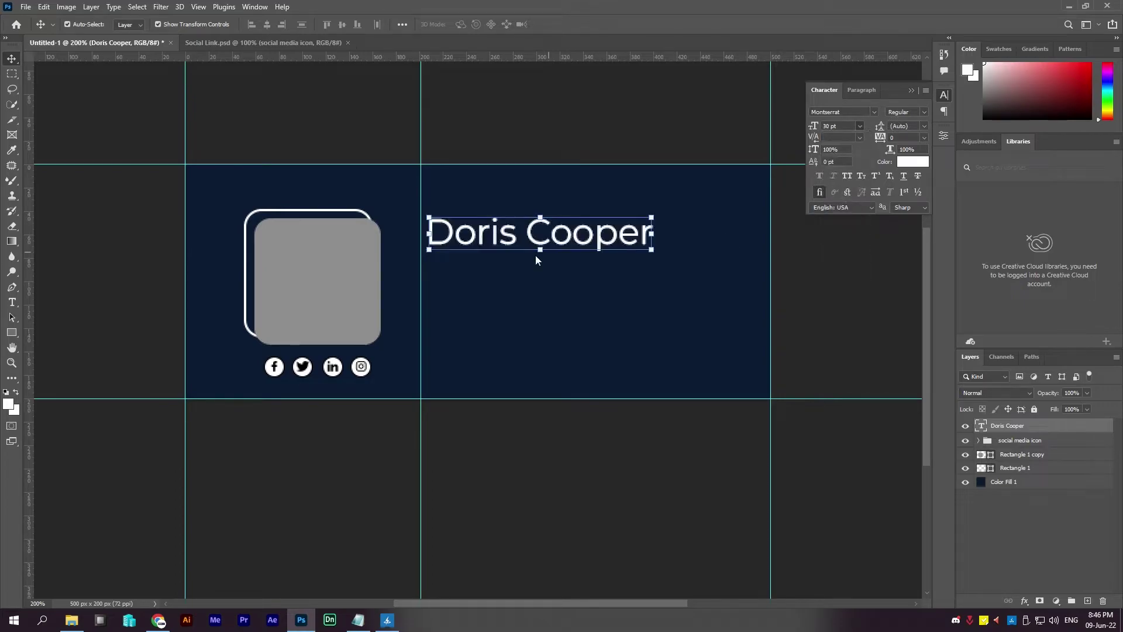
click(923, 111)
click(904, 213)
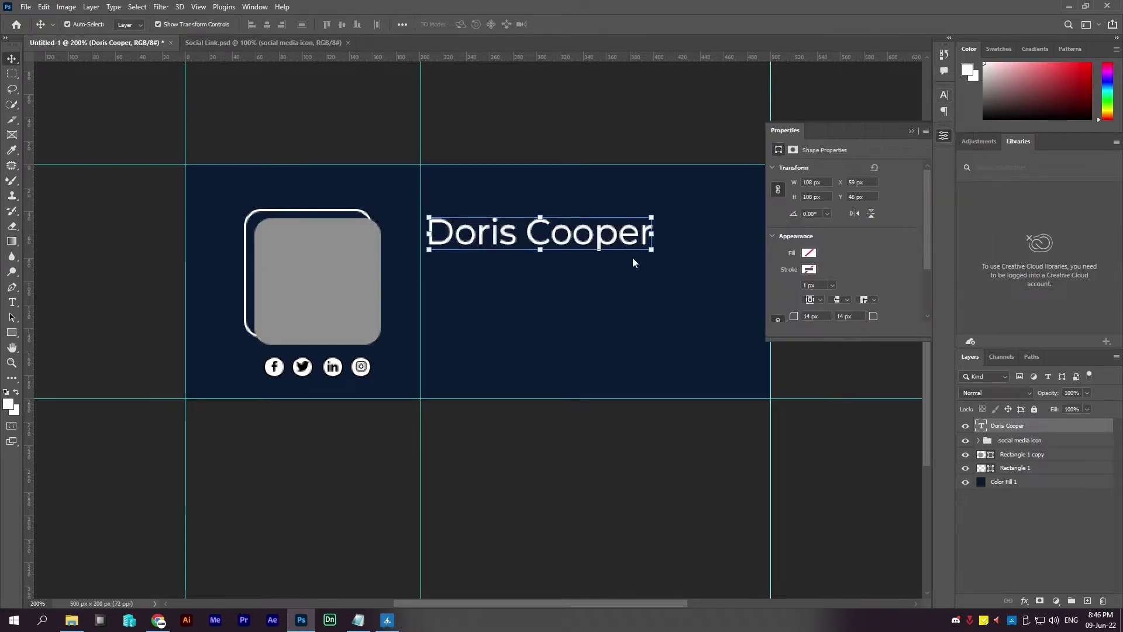
click(910, 131)
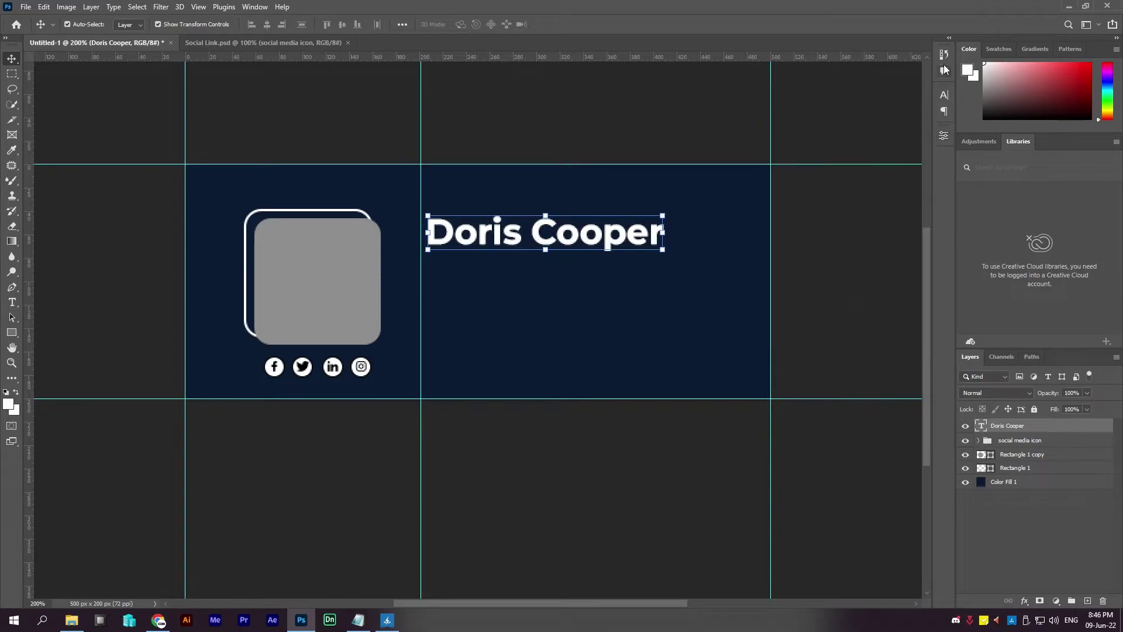
click(944, 95)
Break the name onto two lines and shift the block slightly left.
double_click(983, 426)
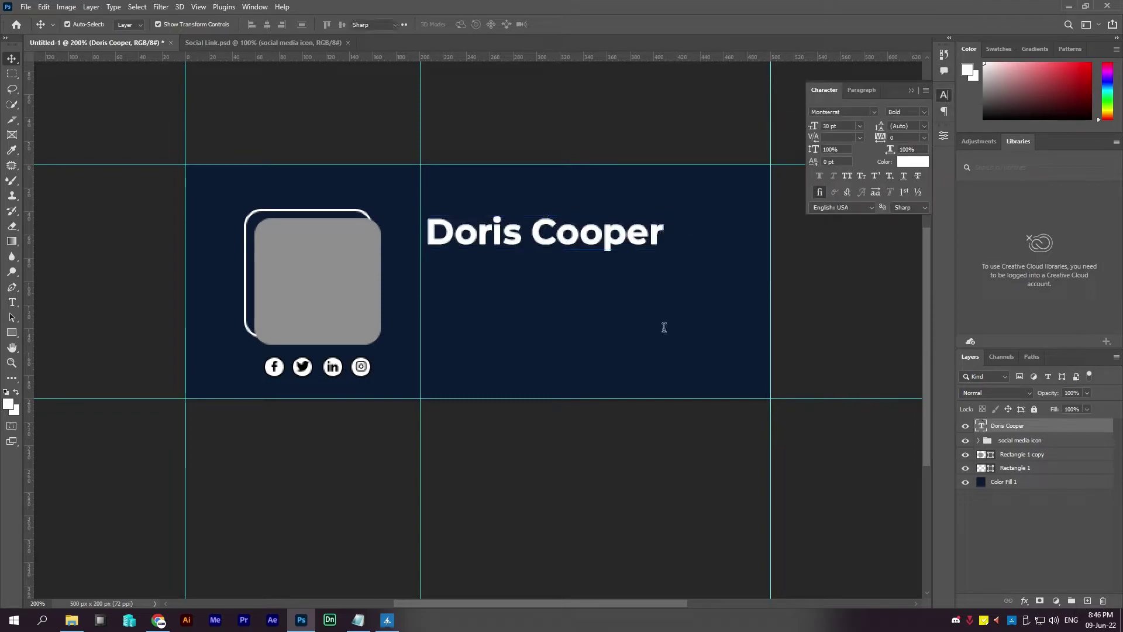
click(538, 230)
key(Return)
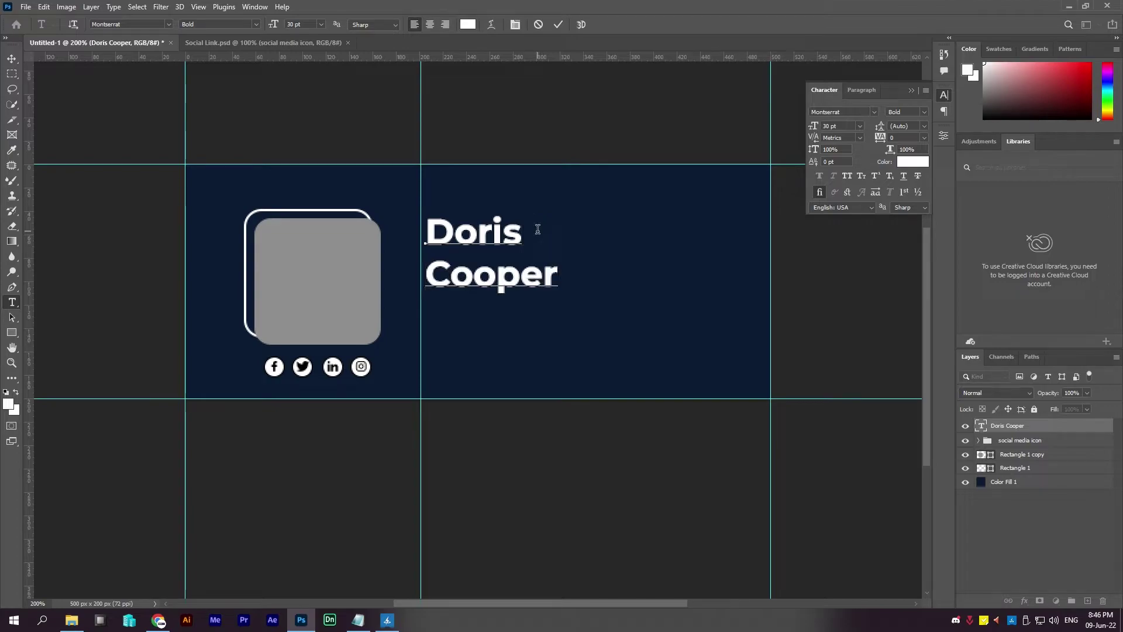
key(ctrl+Return)
key(v)
drag(472, 244, 466, 240)
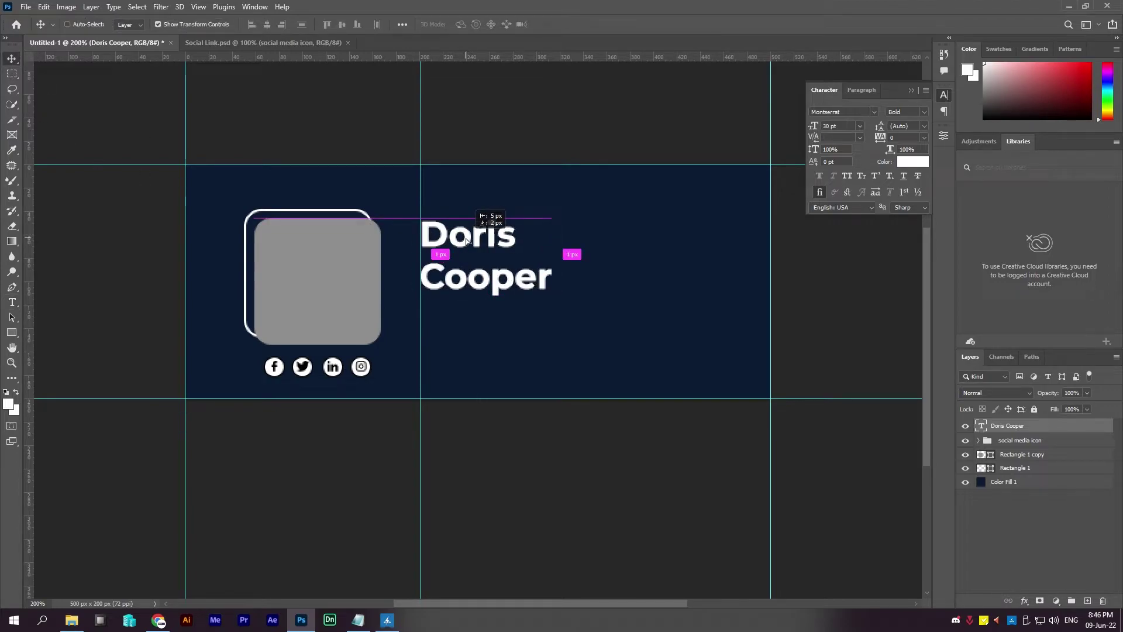
drag(466, 240, 461, 243)
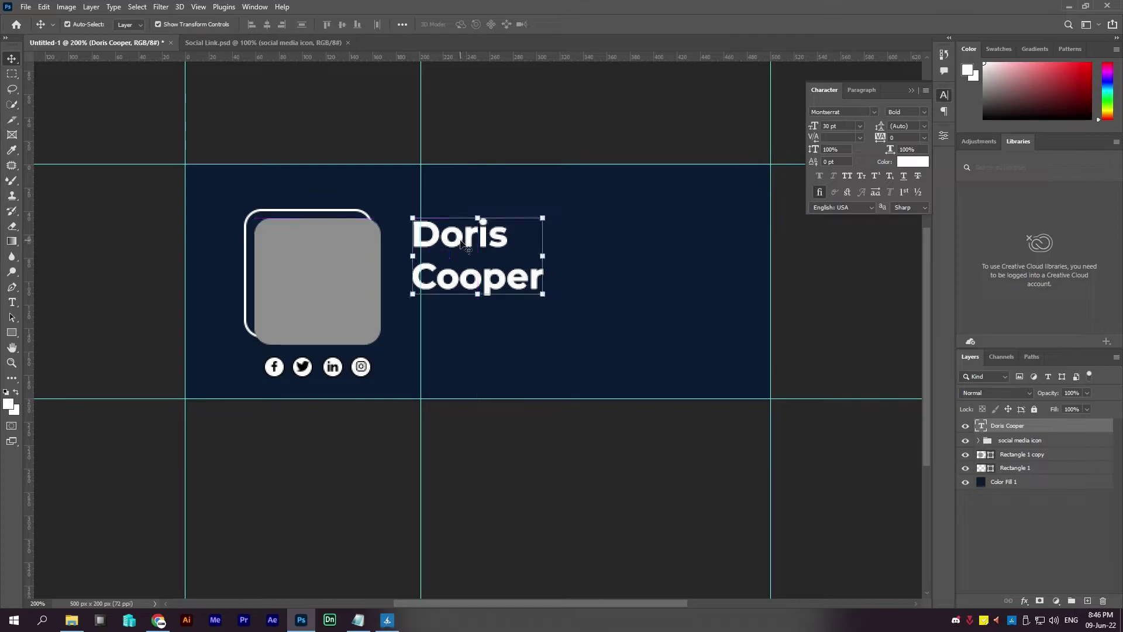
Add a vertical guide at 190 px and align the name block to it.
click(426, 140)
drag(421, 122, 408, 139)
click(1057, 427)
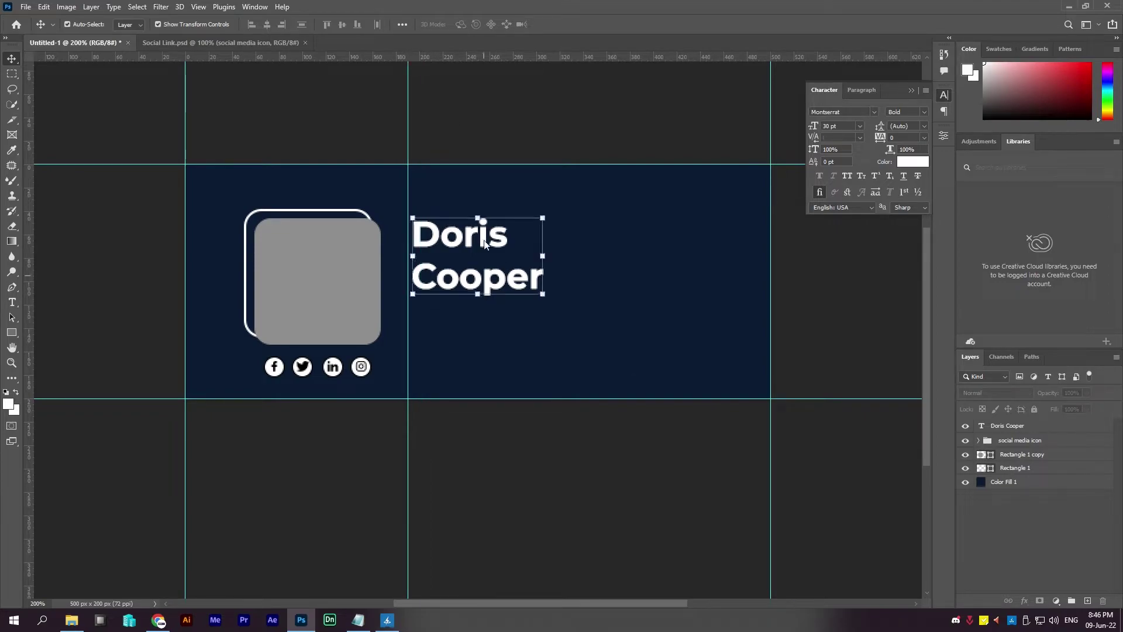
drag(487, 234, 482, 230)
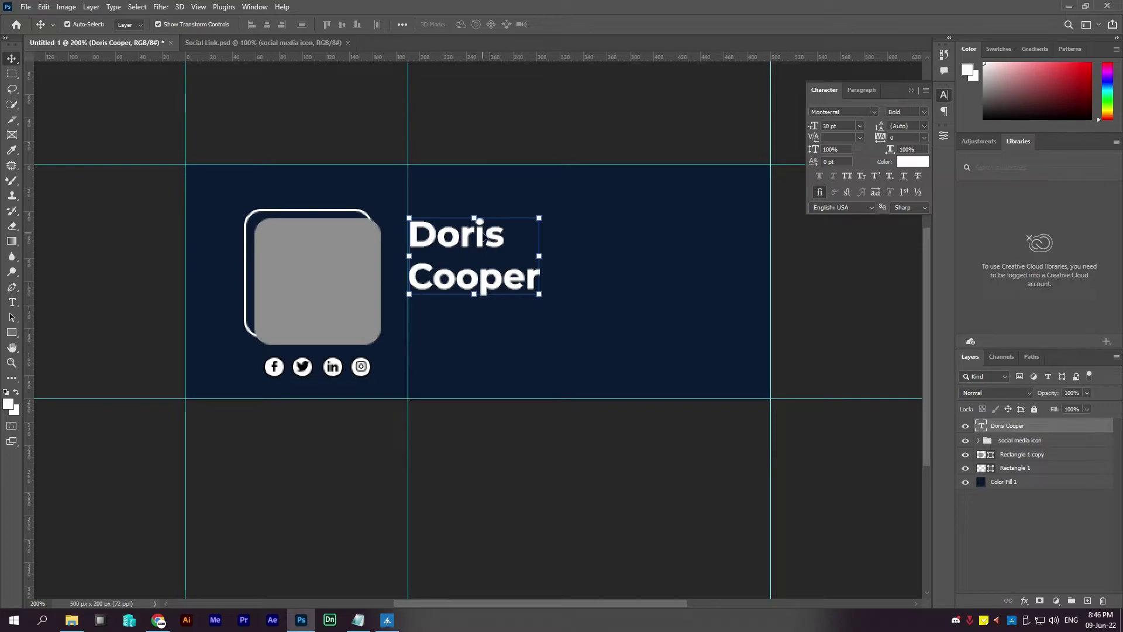
drag(486, 236, 482, 231)
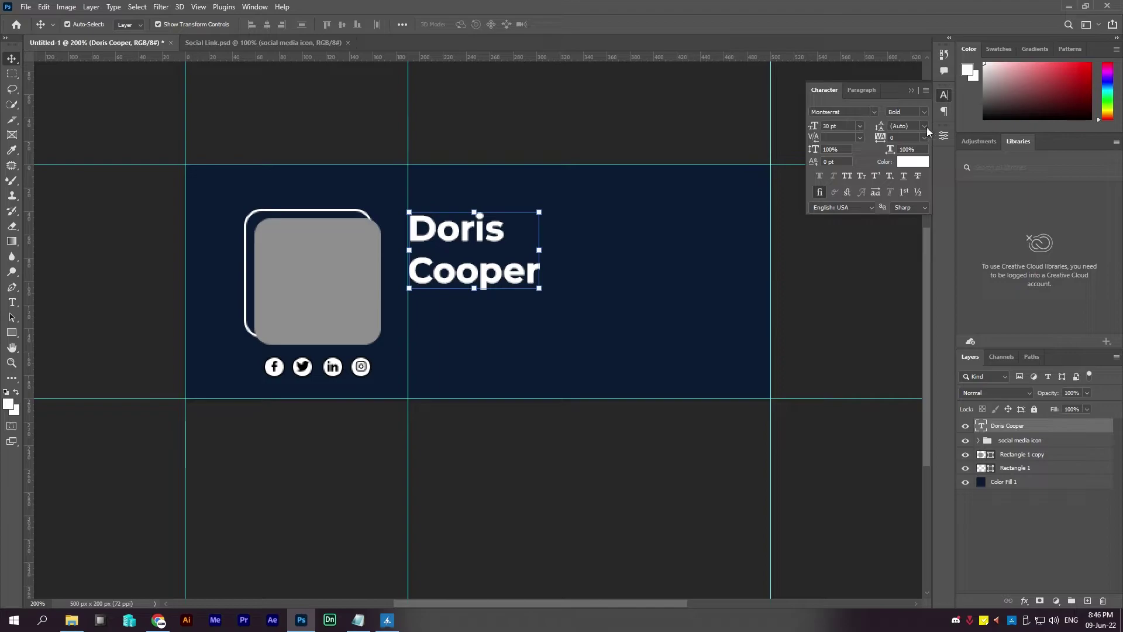
Adjust the name's line spacing, trying 30 pt then 36 pt.
click(924, 126)
click(911, 241)
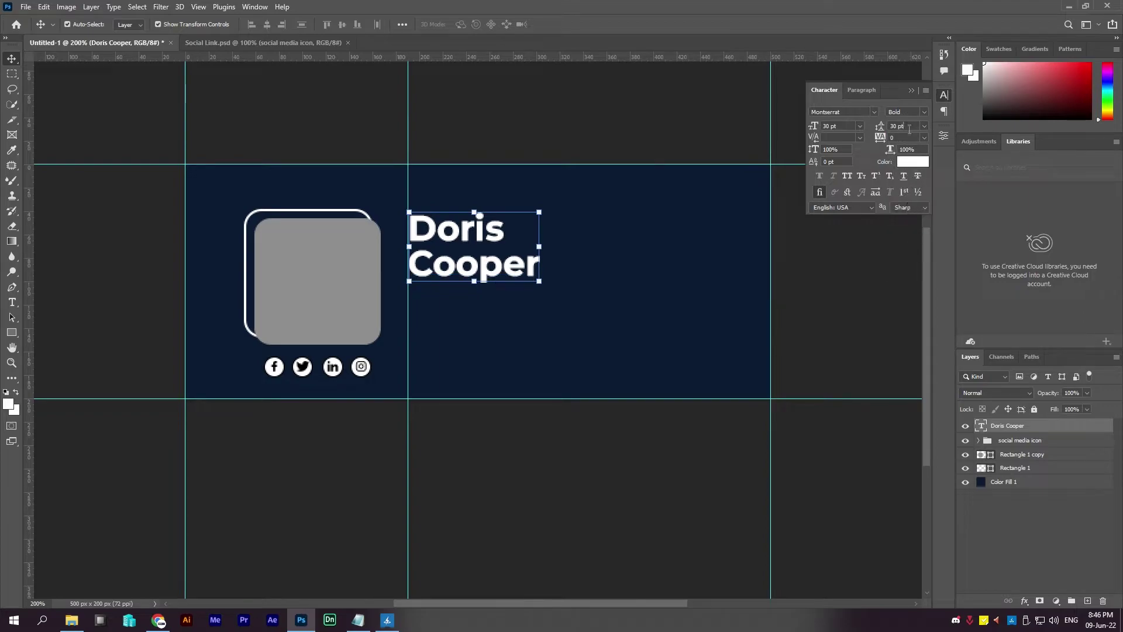
click(924, 126)
click(911, 251)
scroll(909, 128, down, 2)
scroll(910, 131, down, 2)
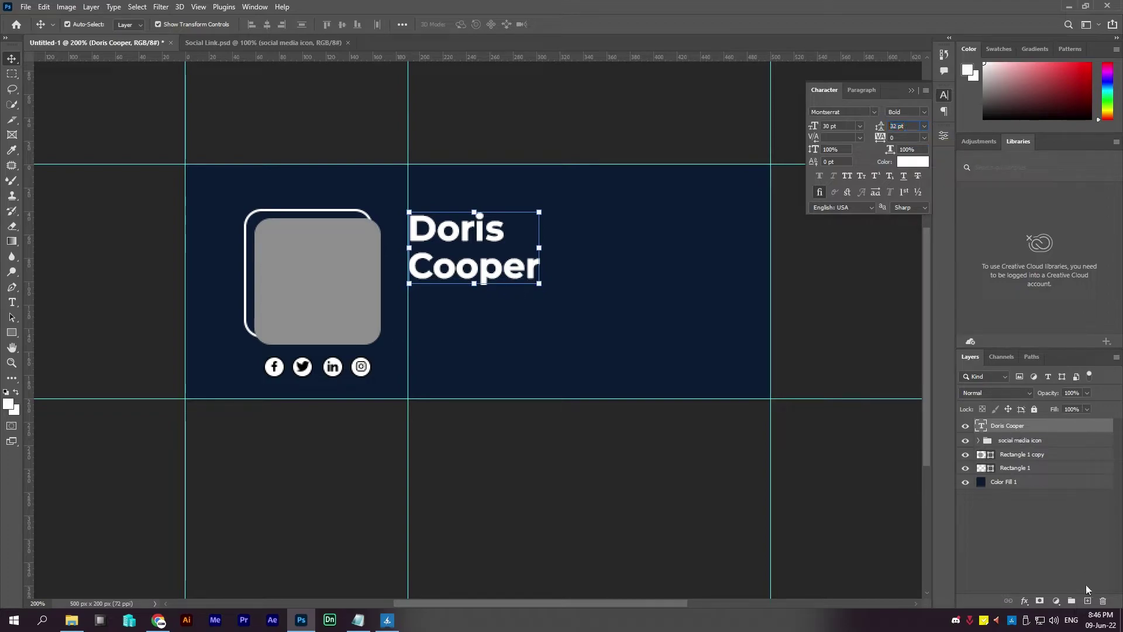
Draw a thin square-cornered white underline bar beneath the name on a new layer.
click(1087, 602)
click(12, 333)
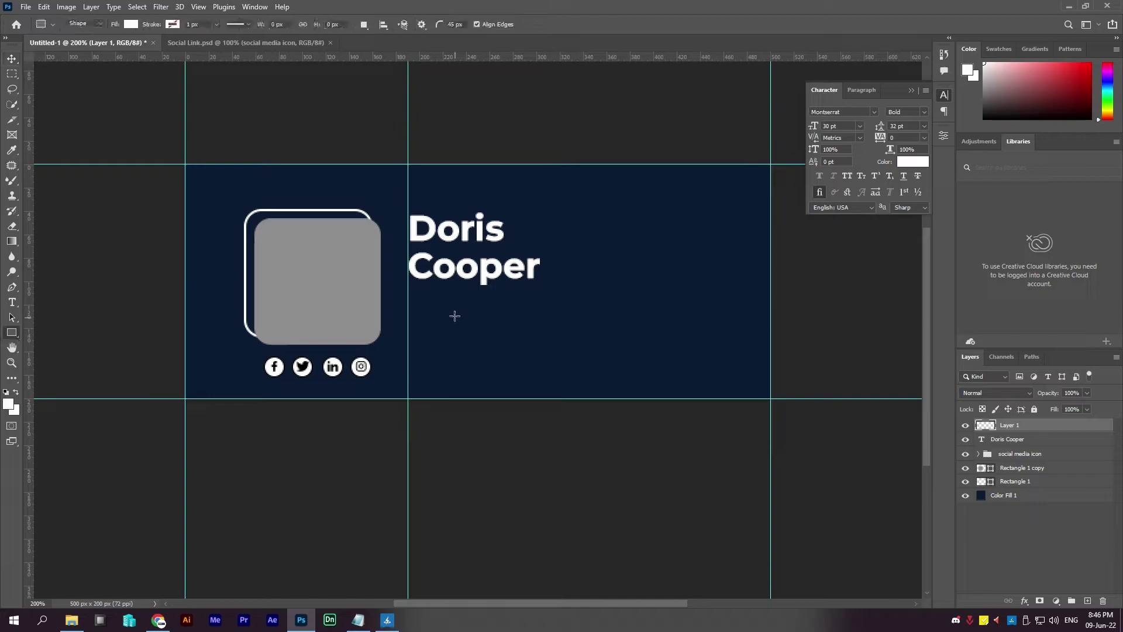
drag(413, 294, 475, 294)
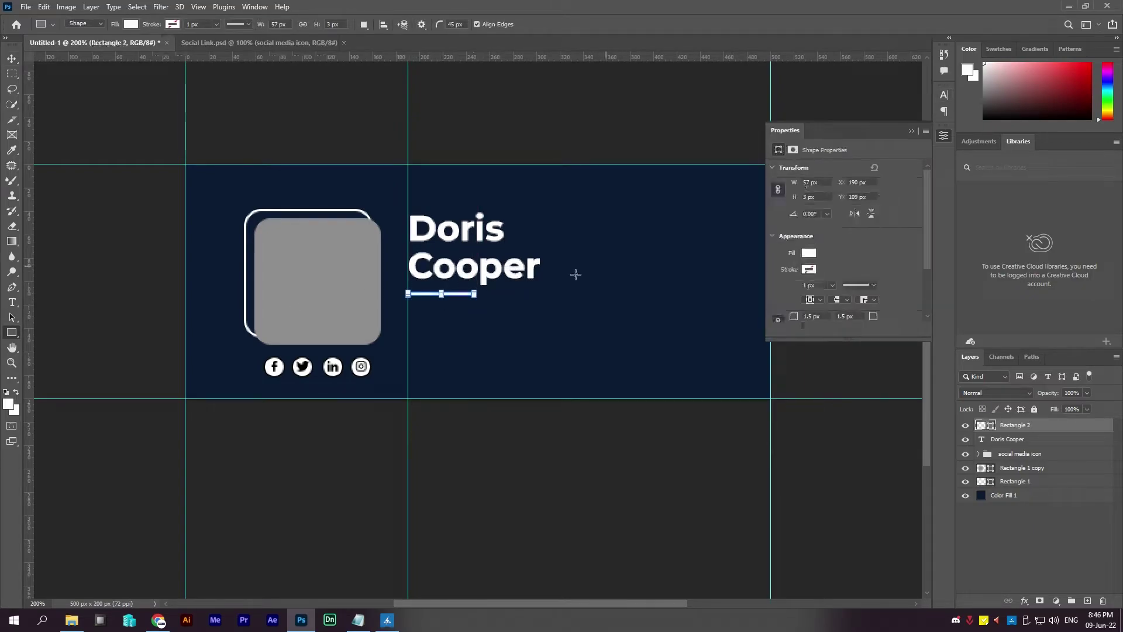
drag(794, 316, 781, 318)
click(809, 252)
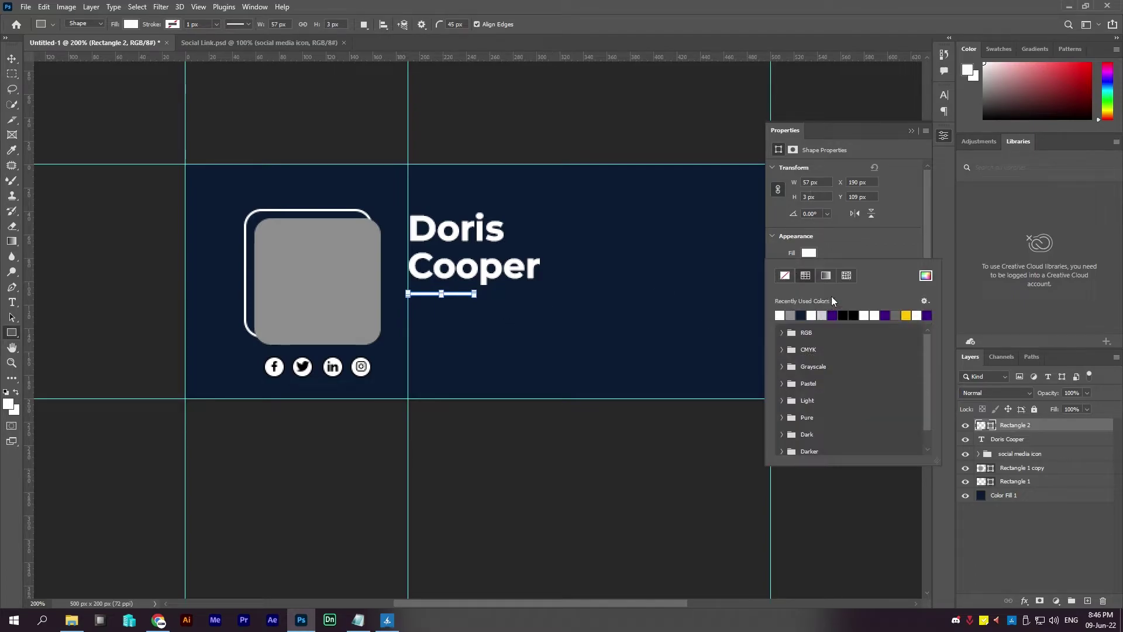
click(911, 131)
Shorten the underline from its right end, then add an empty layer above the name.
click(12, 58)
click(503, 373)
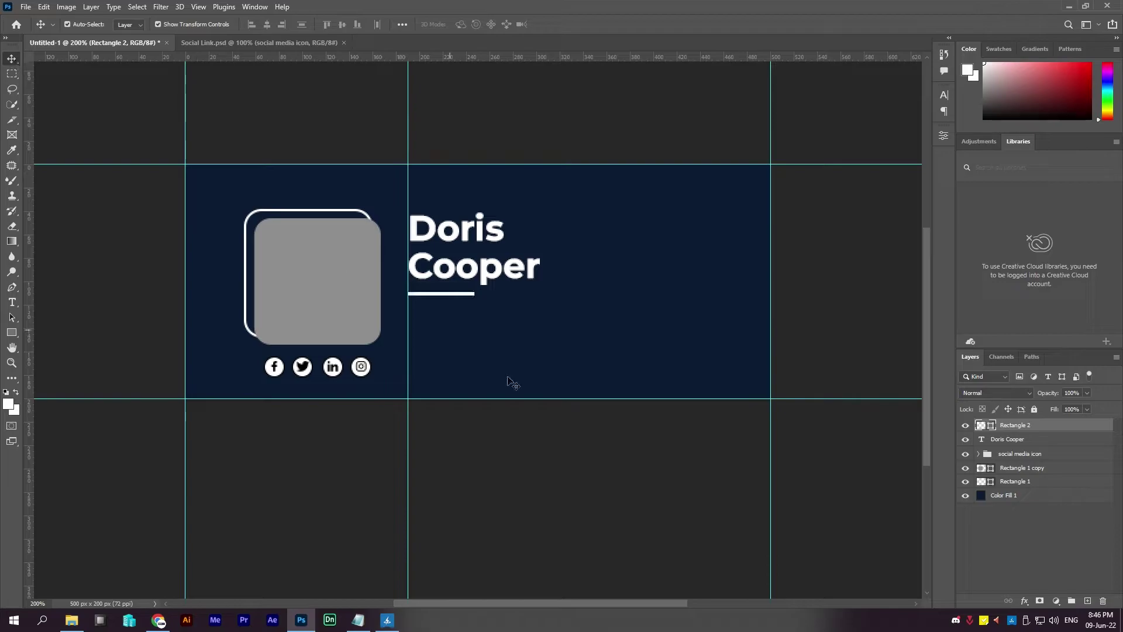
click(461, 295)
scroll(494, 302, up, 2)
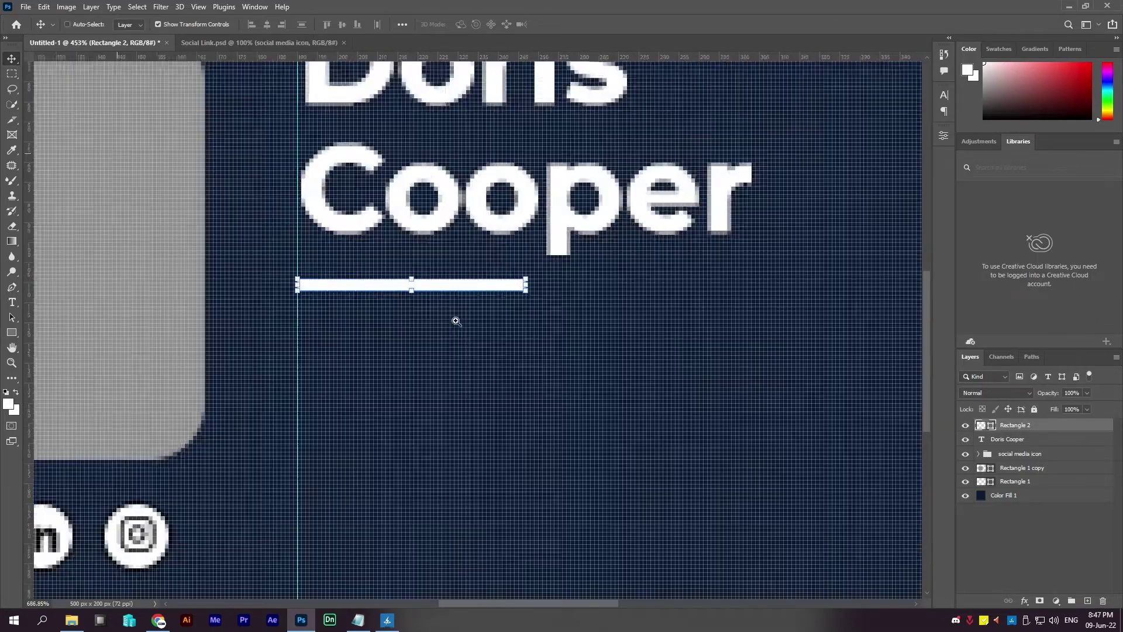
scroll(454, 321, up, 5)
scroll(421, 305, down, 3)
scroll(394, 304, down, 2)
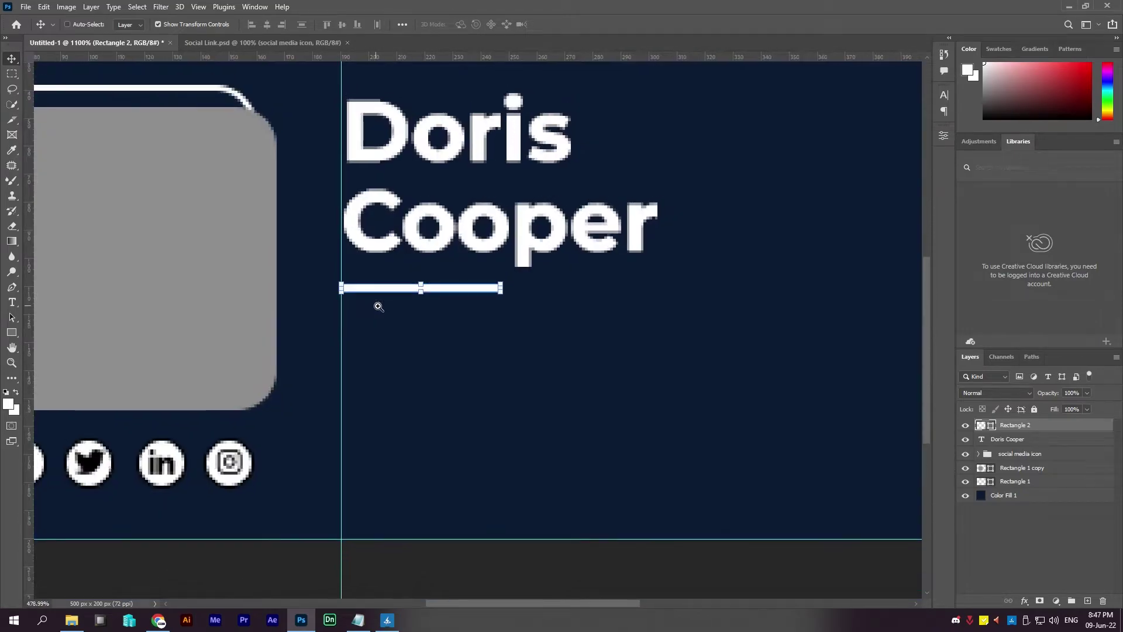
scroll(381, 306, down, 1)
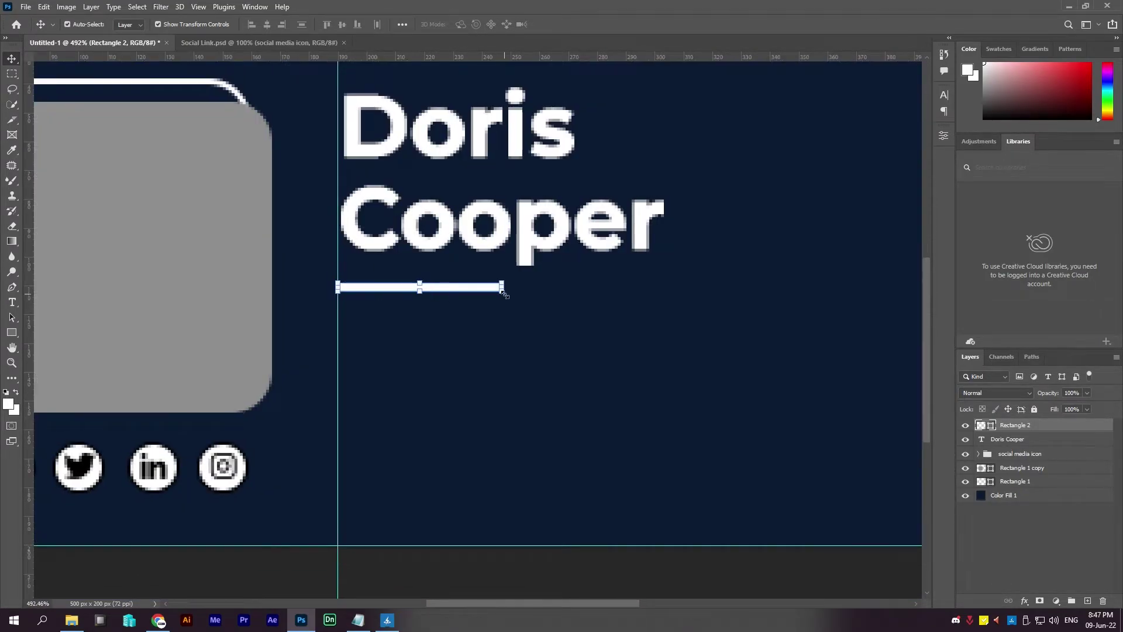
drag(501, 286, 477, 286)
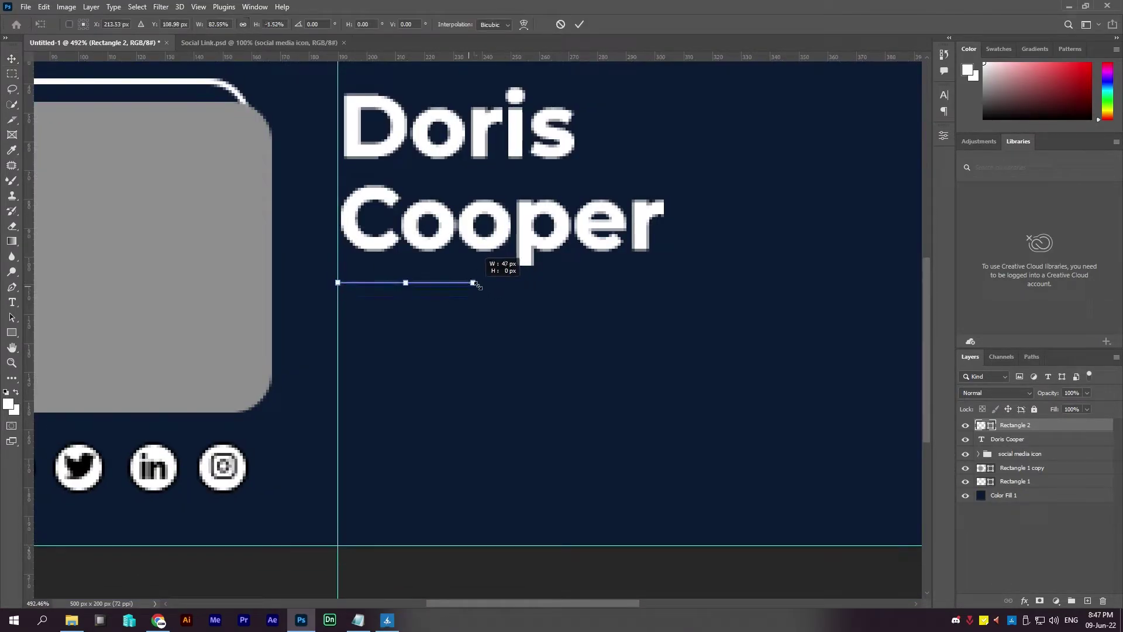
drag(478, 285, 478, 291)
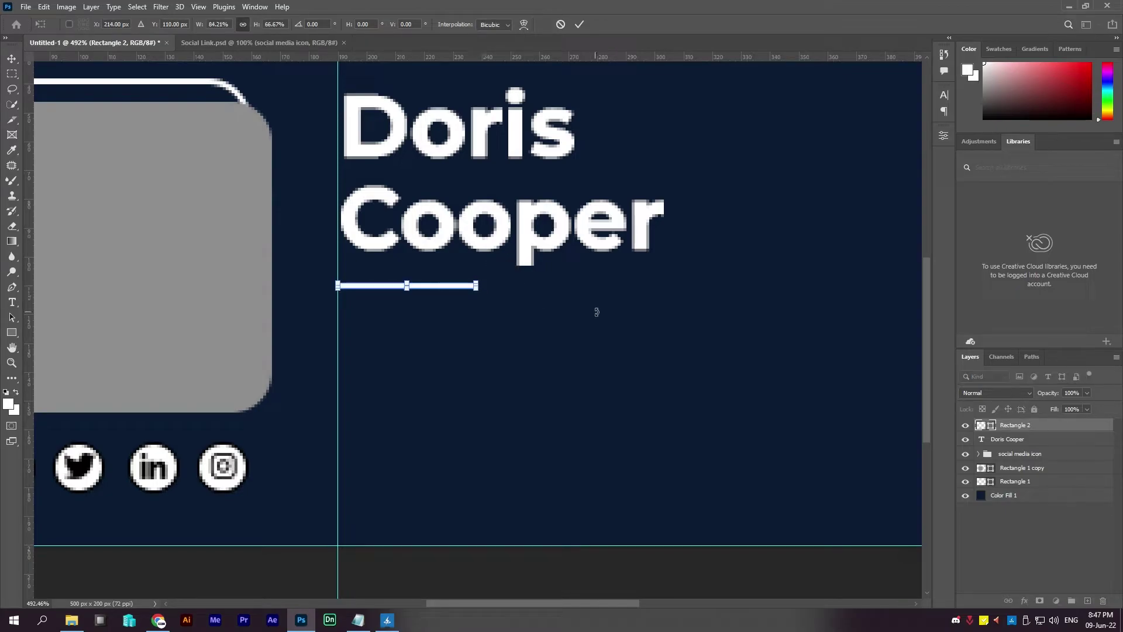
key(Return)
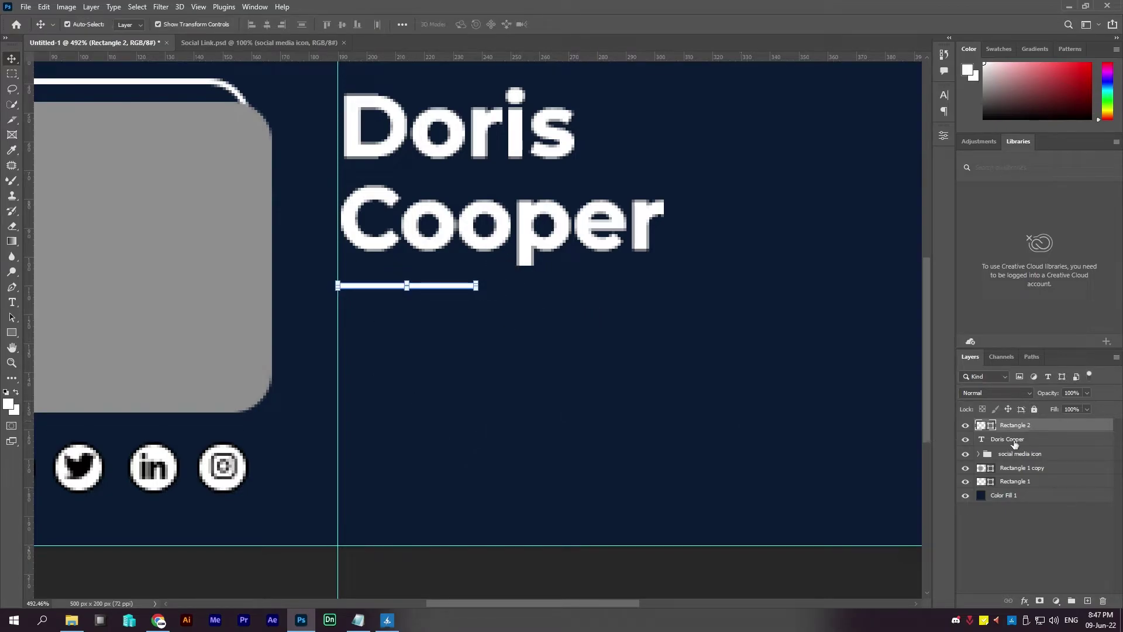
click(1013, 440)
click(1087, 601)
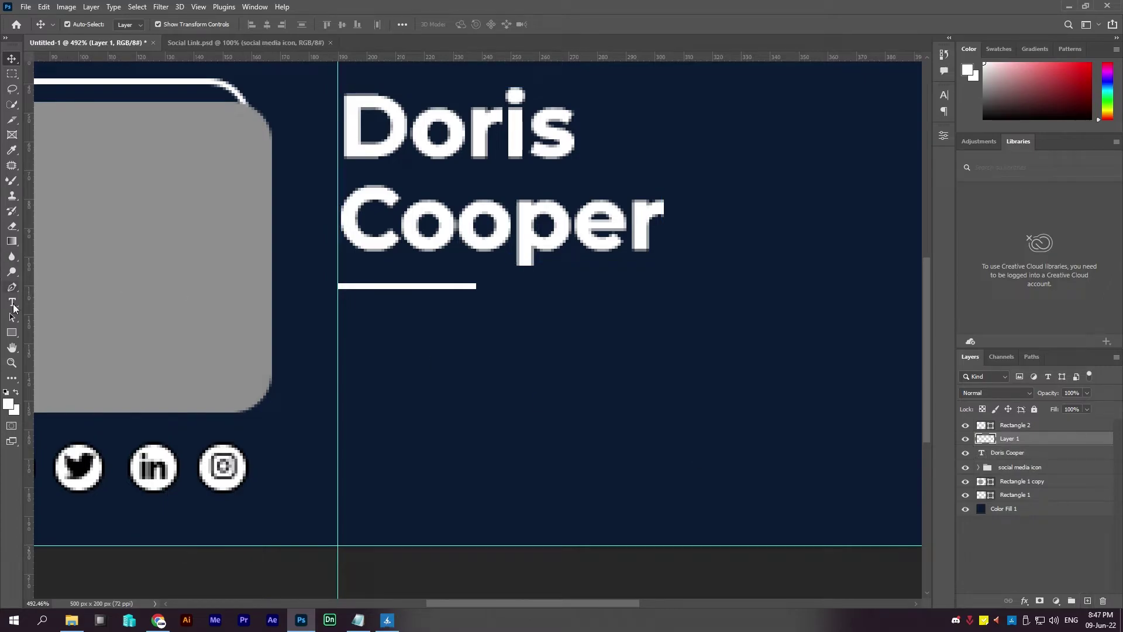
Replace the placeholder text with SENIOR DESIGNER copied from the notes.
click(12, 303)
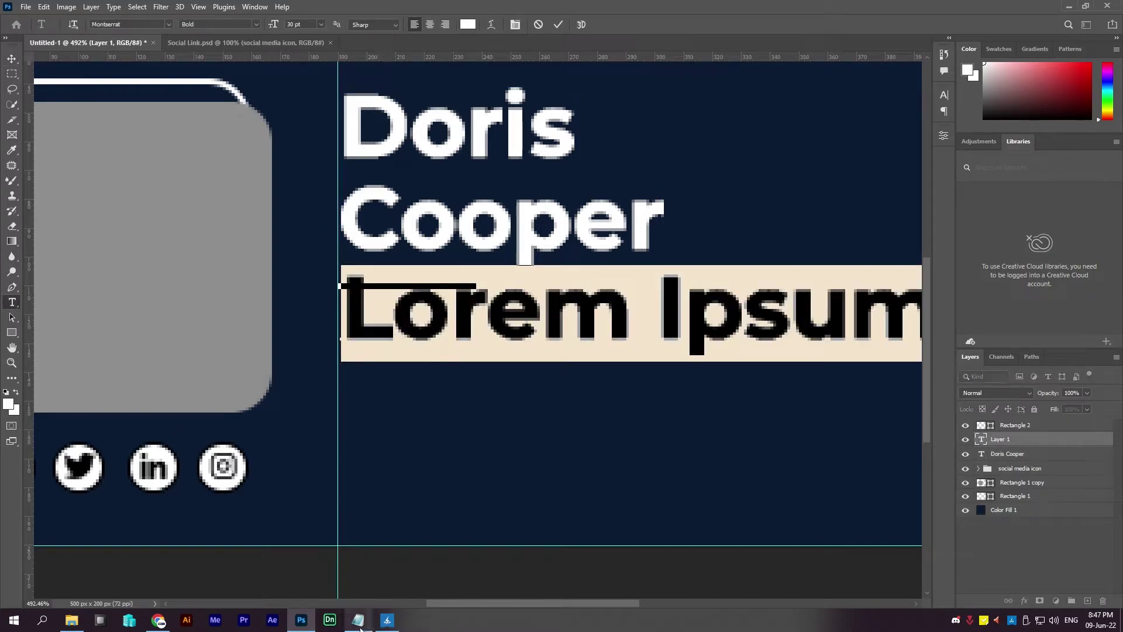
click(358, 619)
drag(468, 457, 342, 459)
key(ctrl+c)
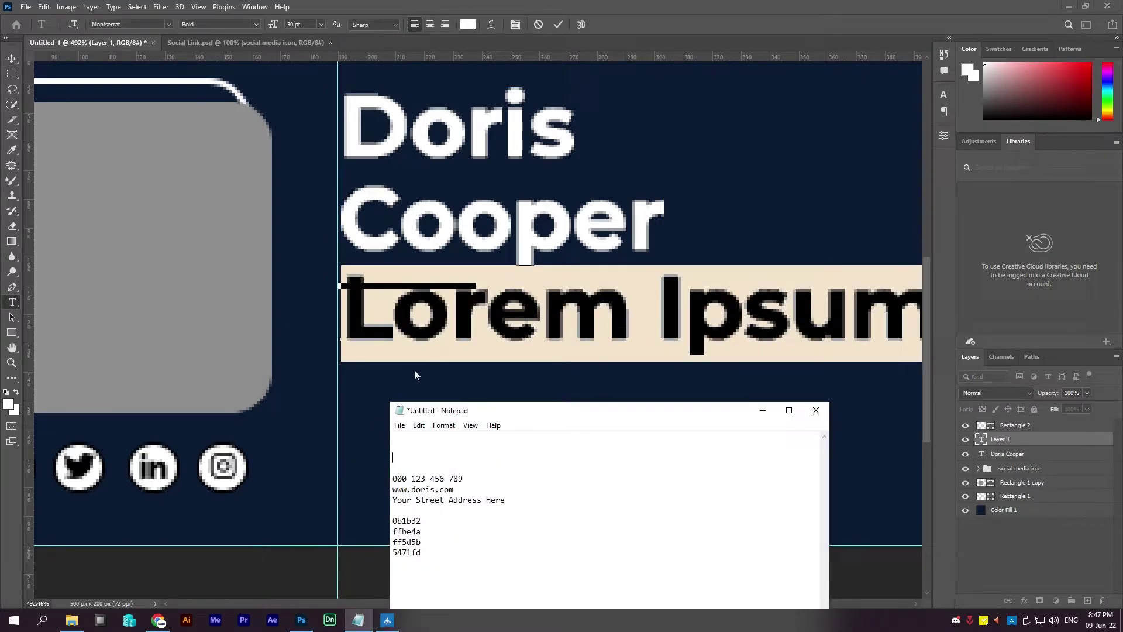
click(559, 7)
click(506, 298)
key(ctrl+a)
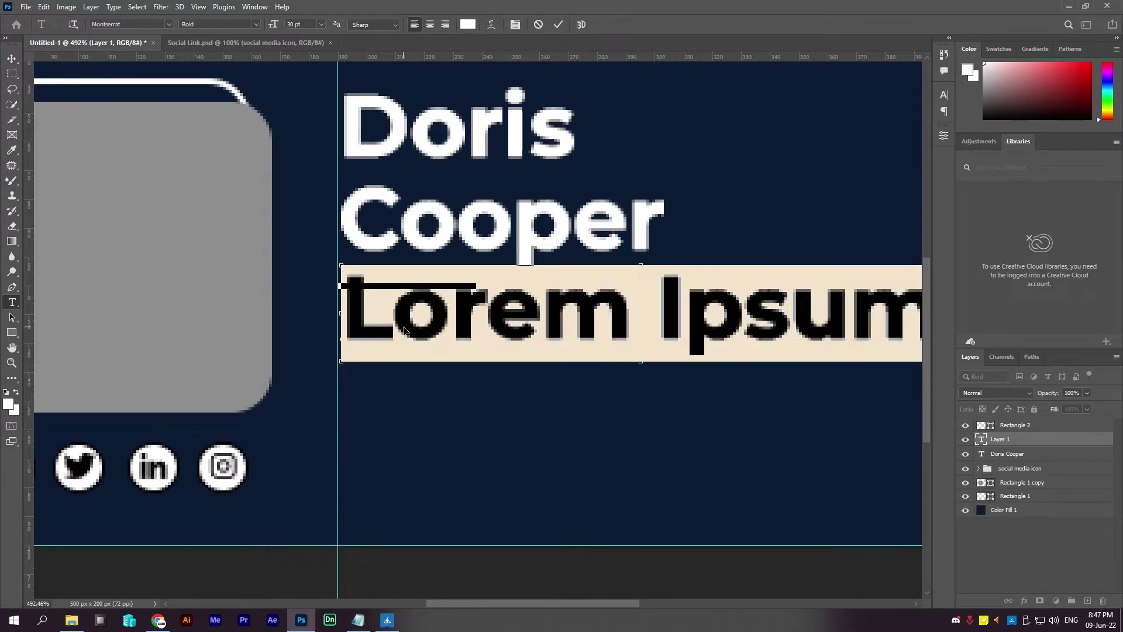
key(ctrl+v)
click(11, 59)
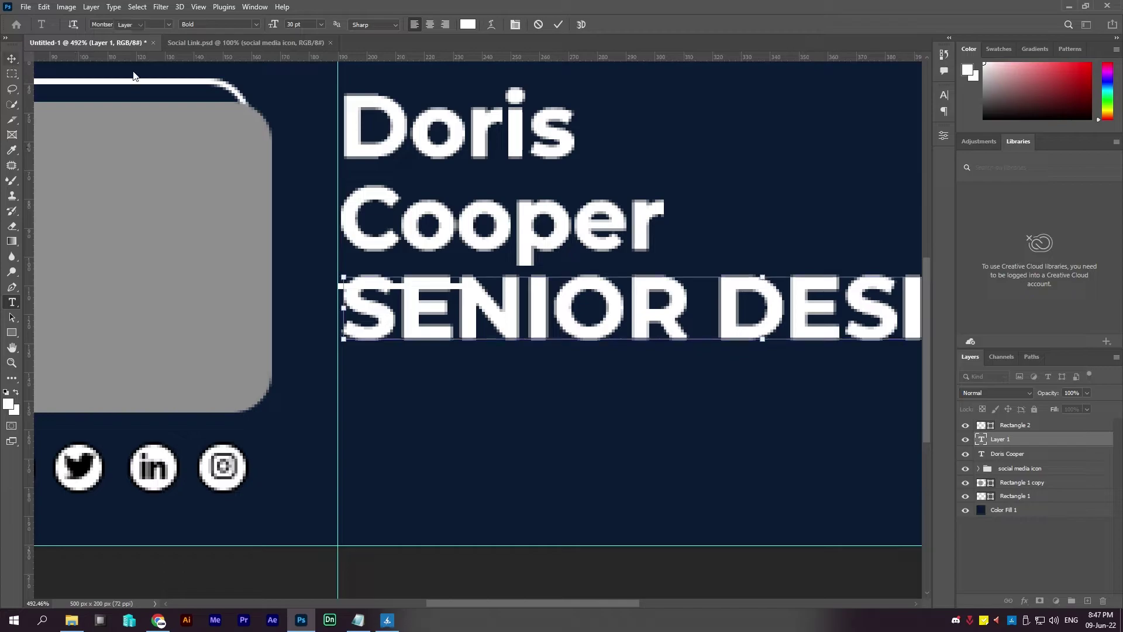
Set the SENIOR DESIGNER title to 9 pt Montserrat Regular.
click(943, 95)
click(858, 113)
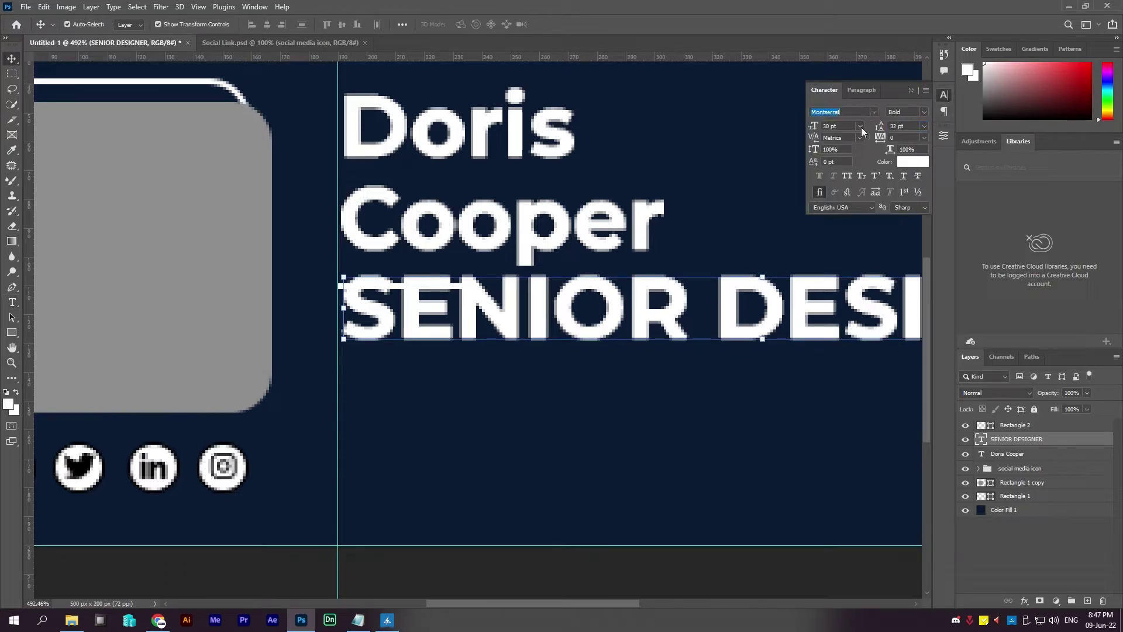
click(860, 126)
click(845, 161)
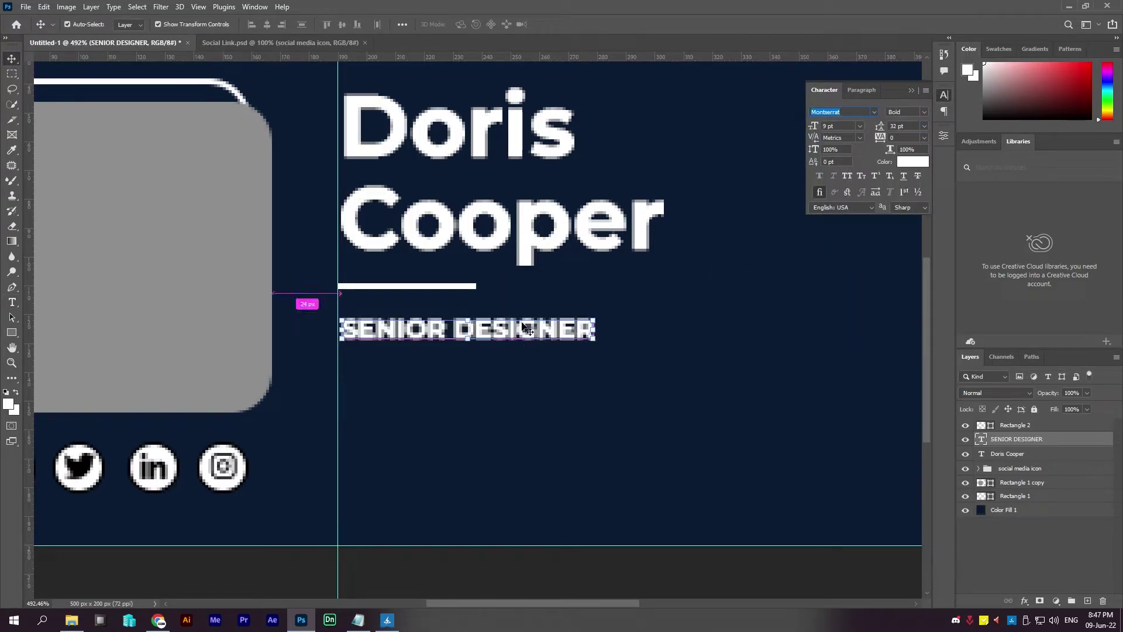
drag(526, 329, 526, 330)
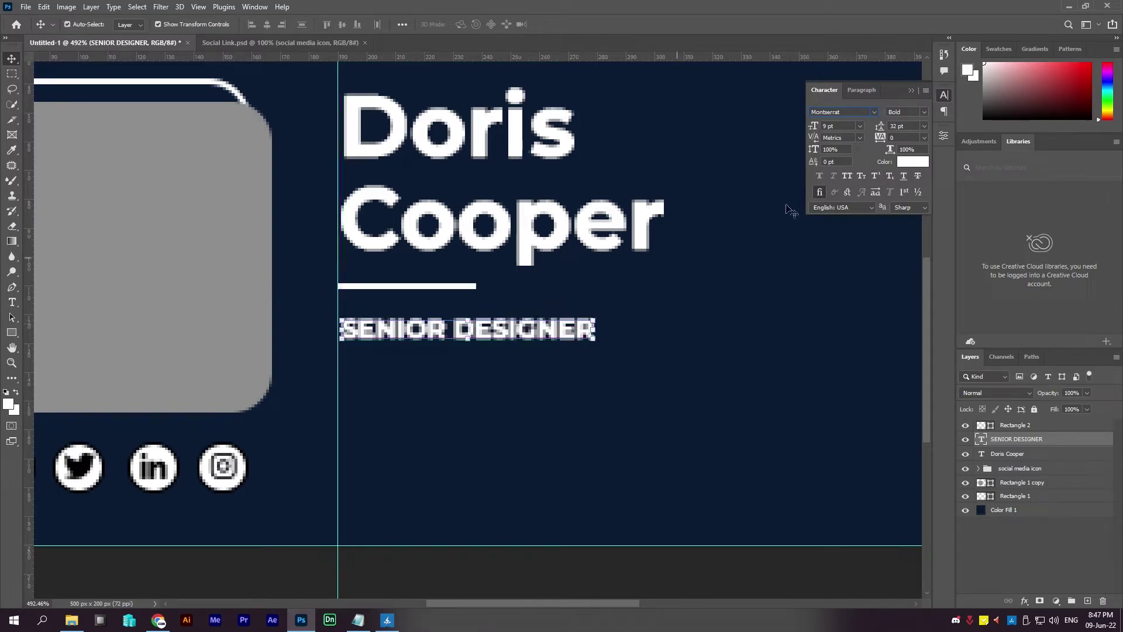
click(923, 113)
click(904, 155)
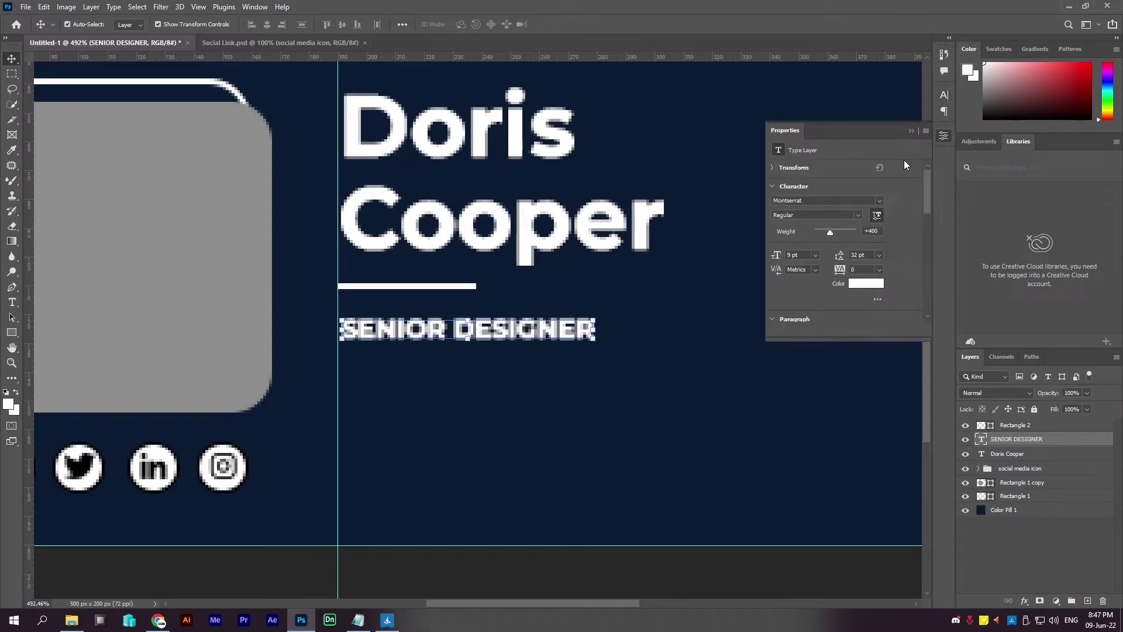
click(911, 130)
scroll(556, 290, down, 1)
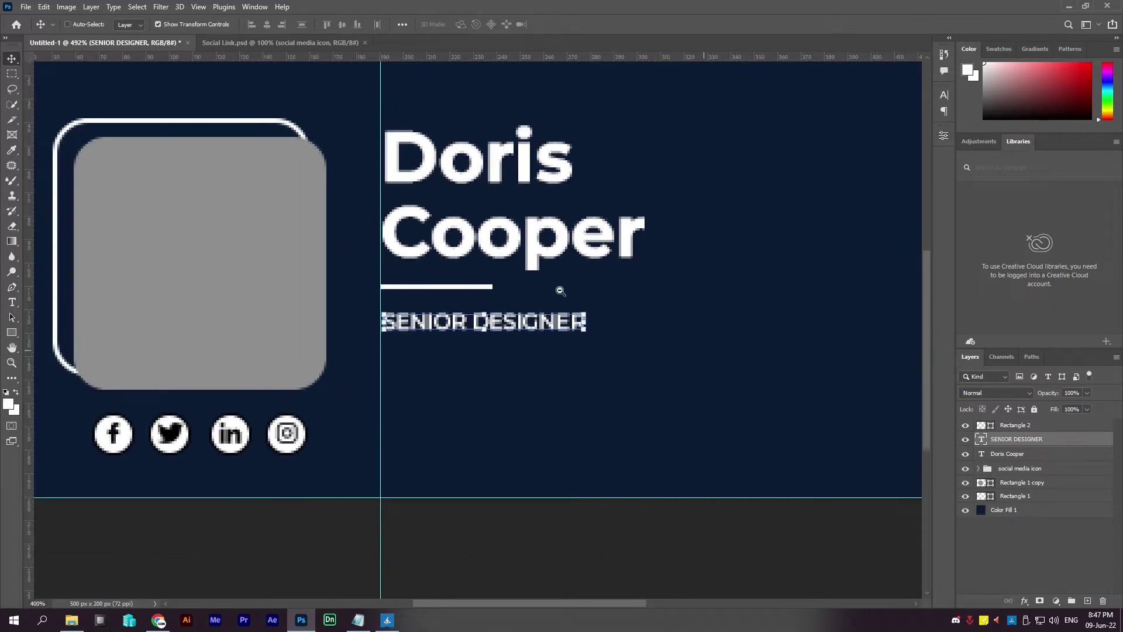
scroll(557, 291, down, 1)
scroll(623, 292, down, 1)
Drag the name, underline and SENIOR DESIGNER title about 15 px lower, then add a layer above the underline.
scroll(622, 292, down, 1)
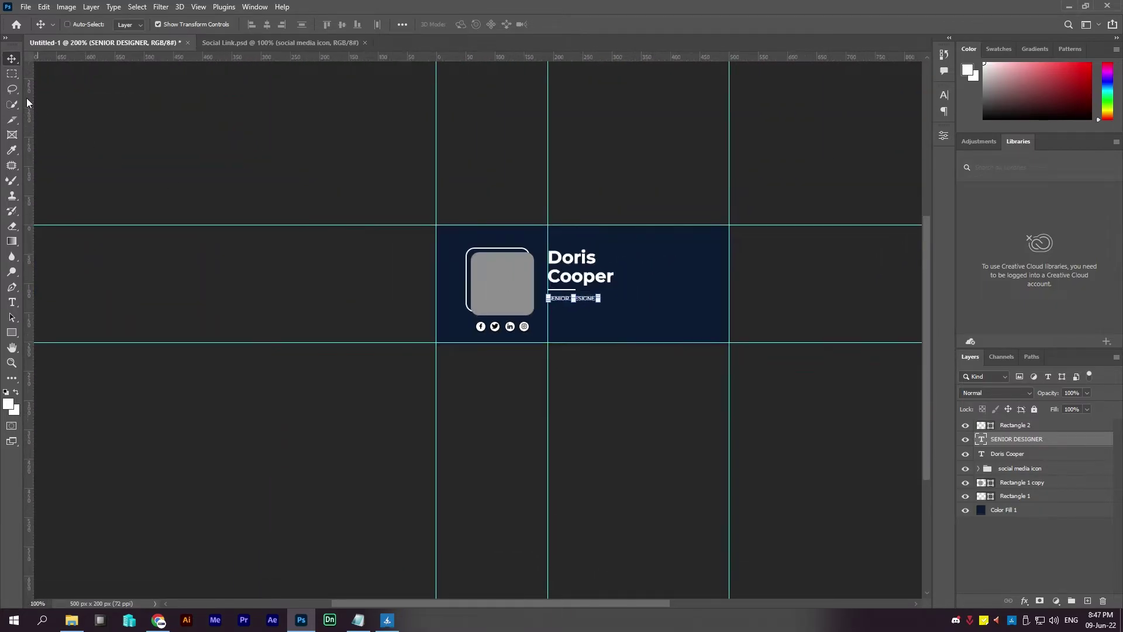
key(m)
scroll(466, 311, up, 1)
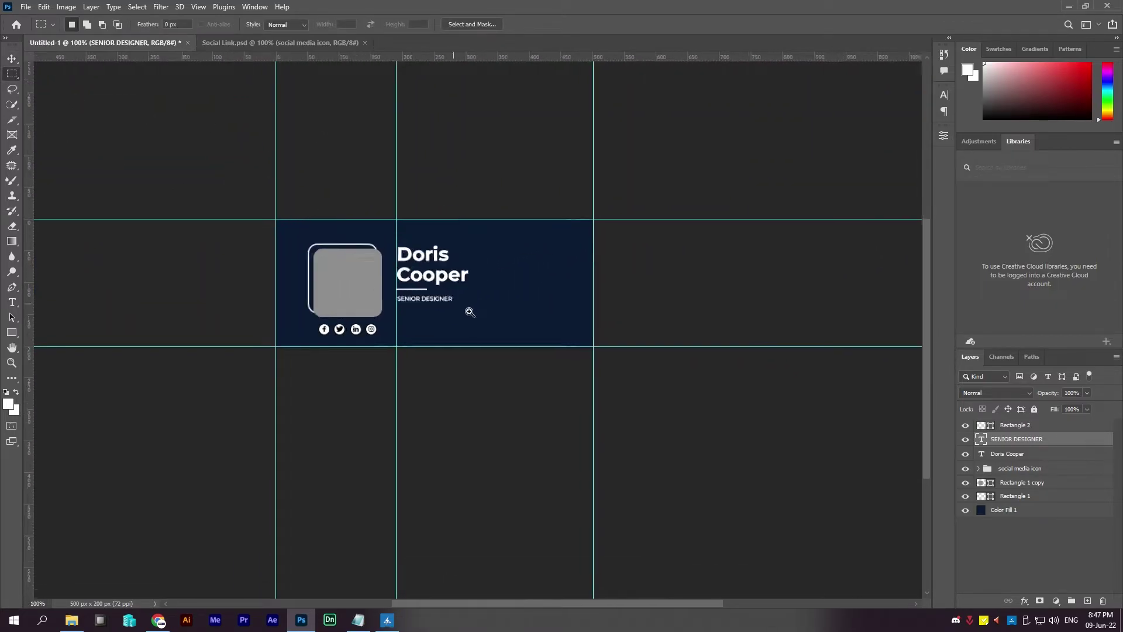
click(11, 61)
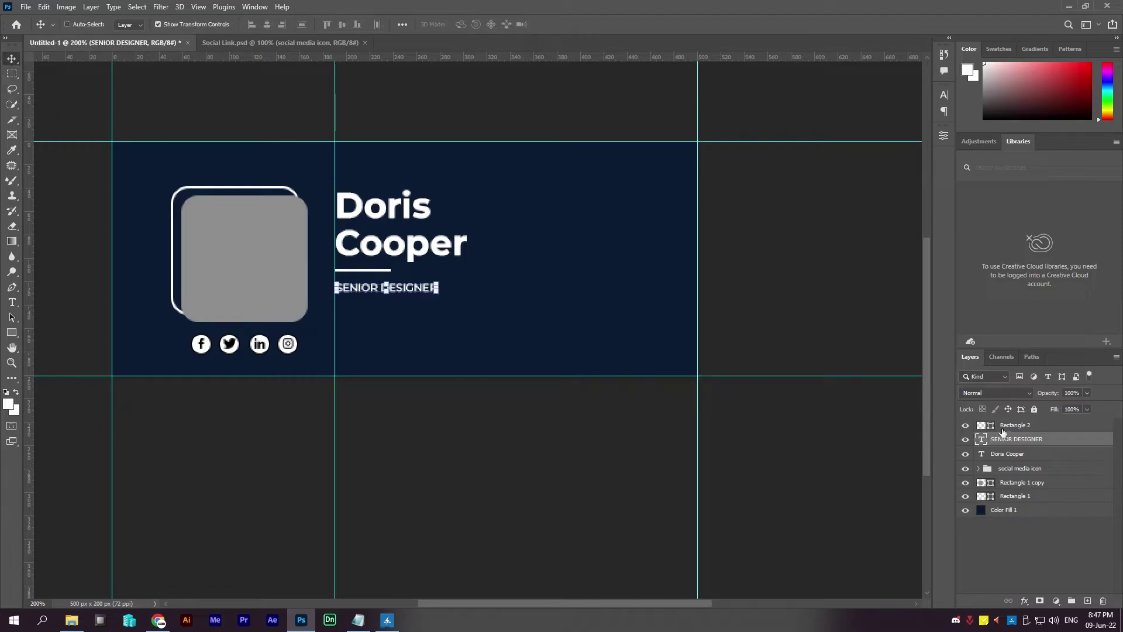
shift+click(1002, 426)
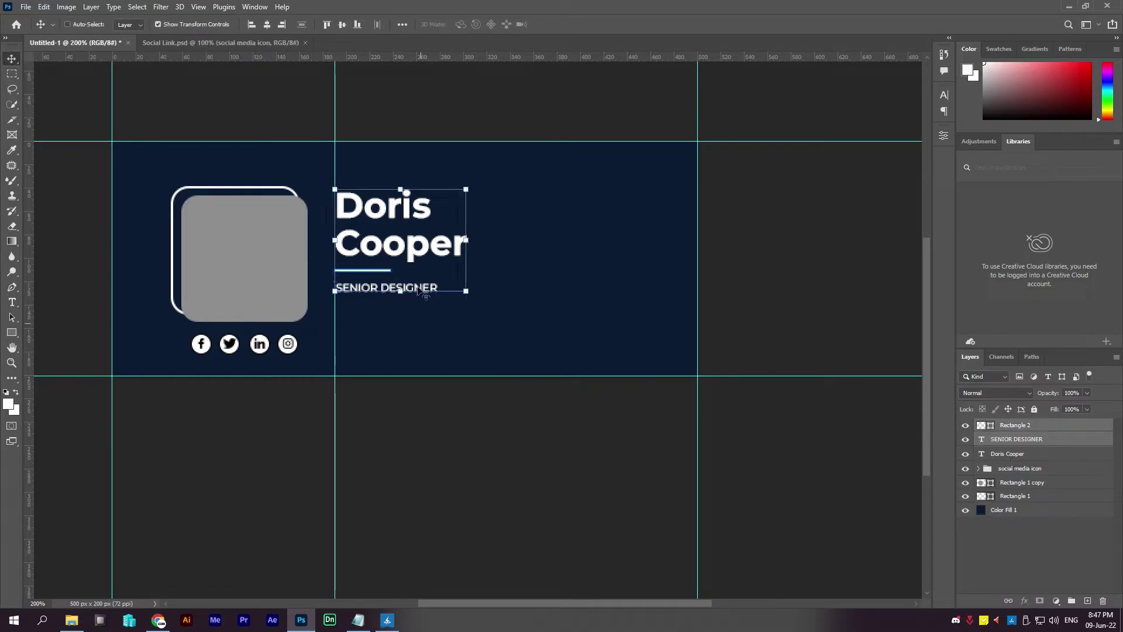
drag(433, 229, 406, 266)
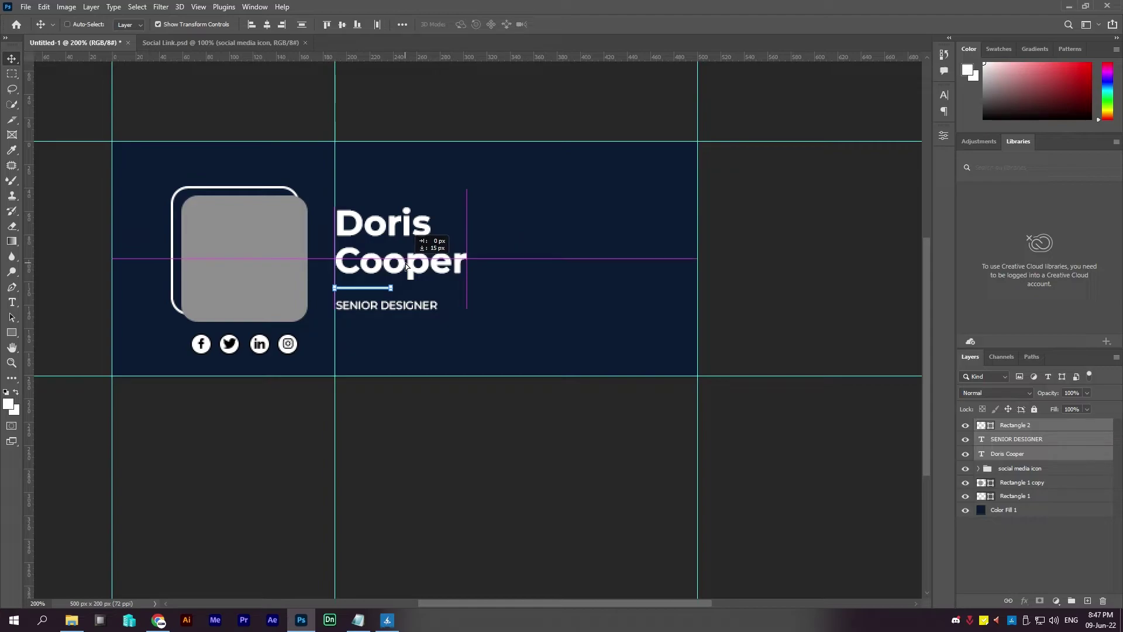
ctrl+click(786, 265)
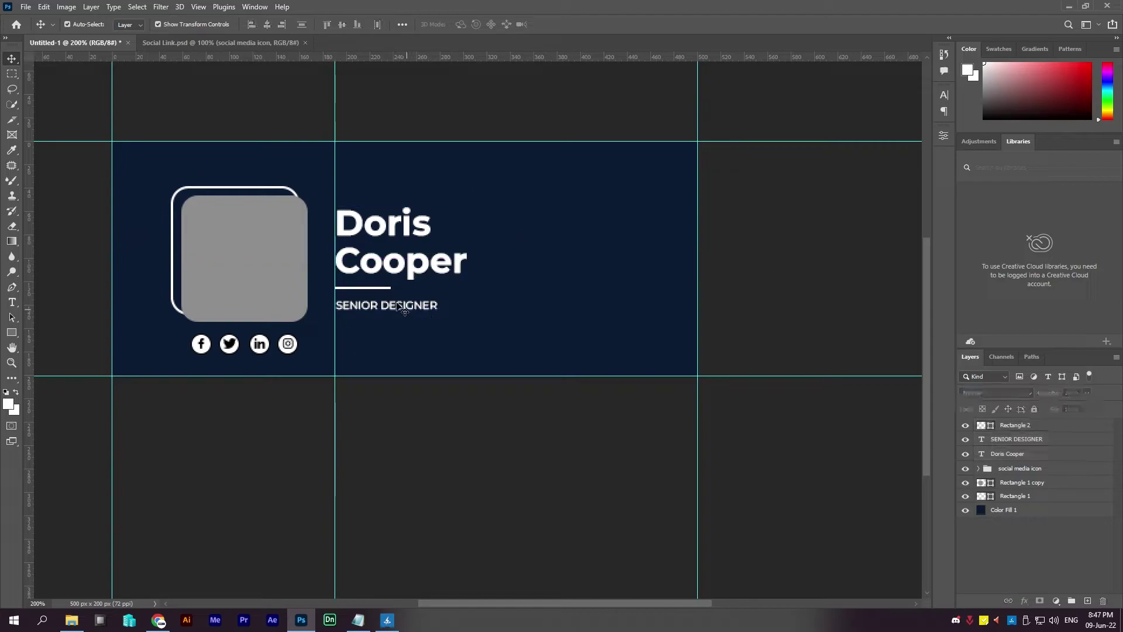
click(1030, 427)
click(1088, 600)
Draw a white bar with square corners along the banner's top-right edge.
click(11, 332)
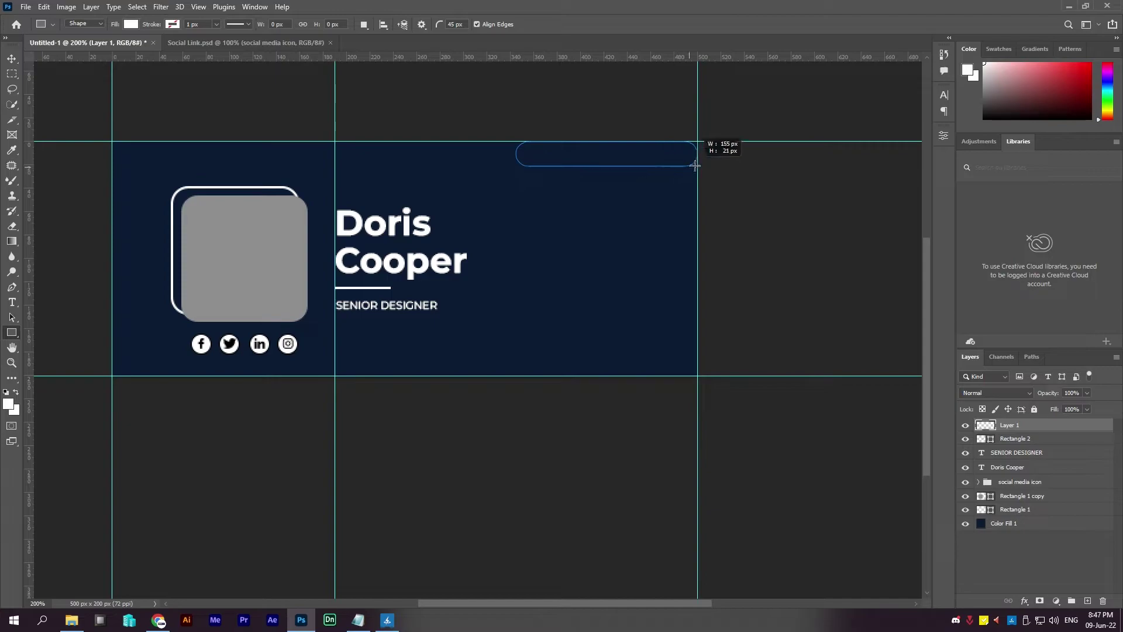
drag(517, 142, 697, 167)
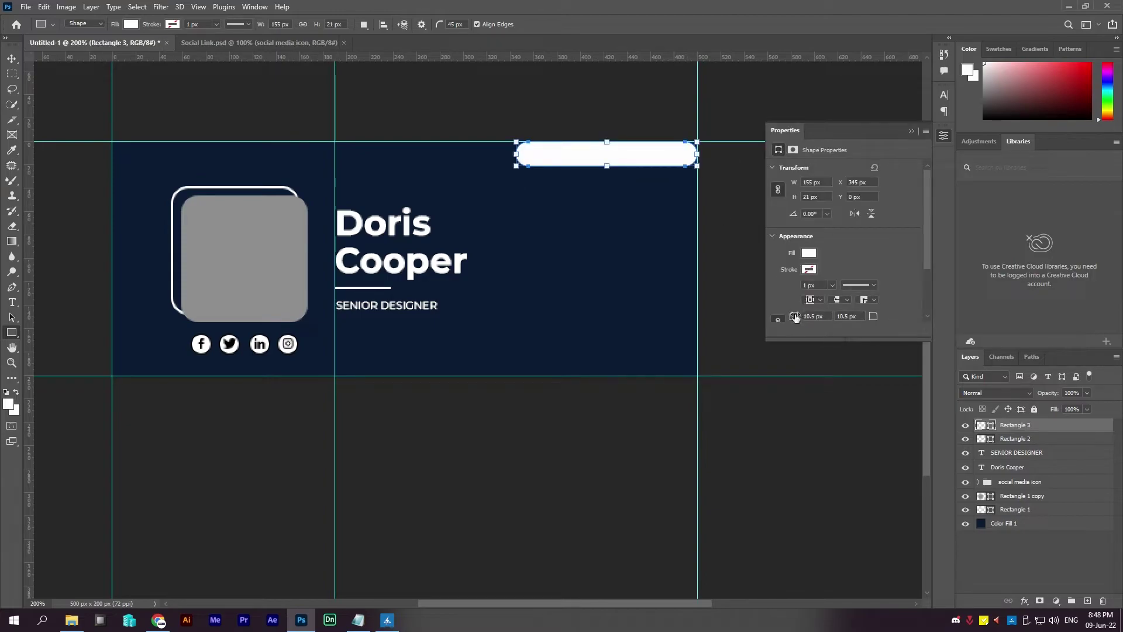
drag(796, 316, 526, 316)
click(912, 132)
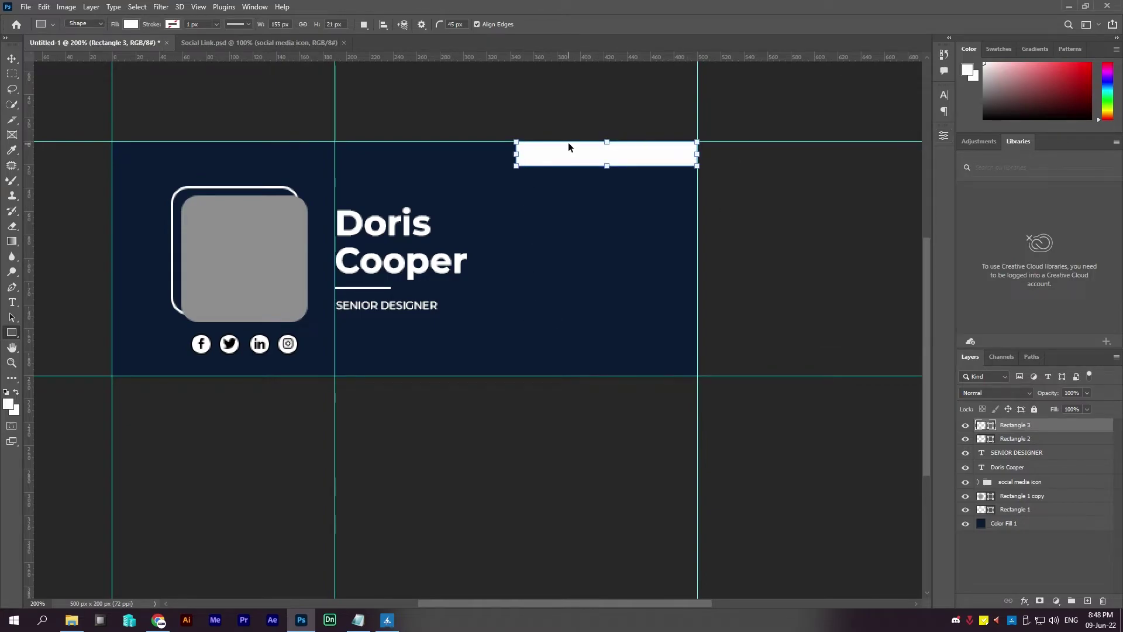
ctrl+click(568, 143)
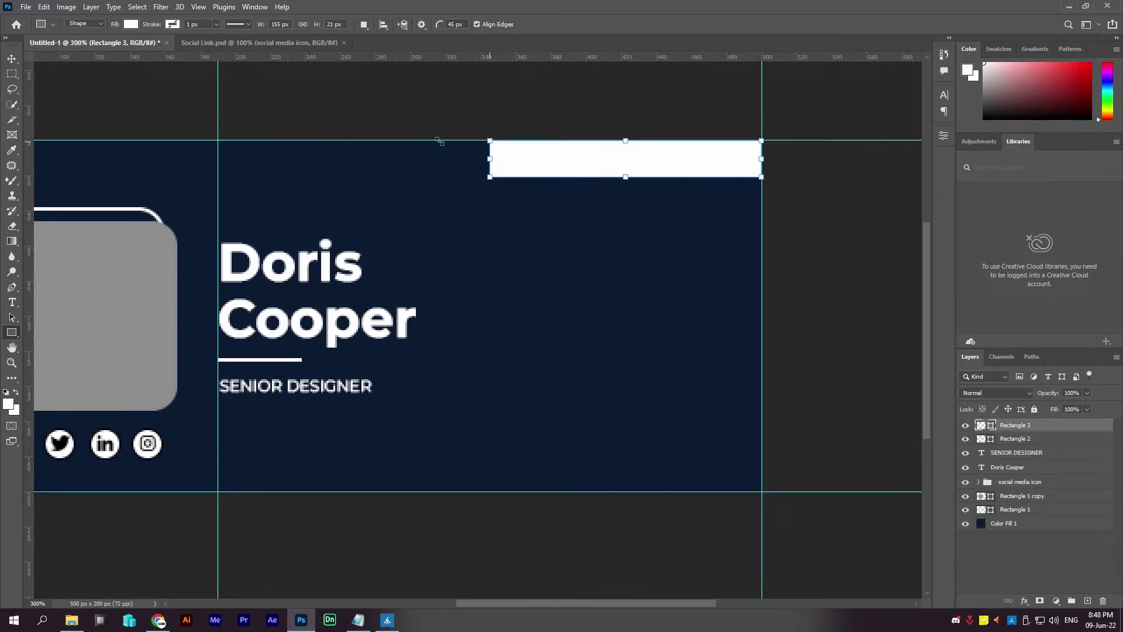
Skew the bar's top-left corner so its left end slants.
key(ctrl+t)
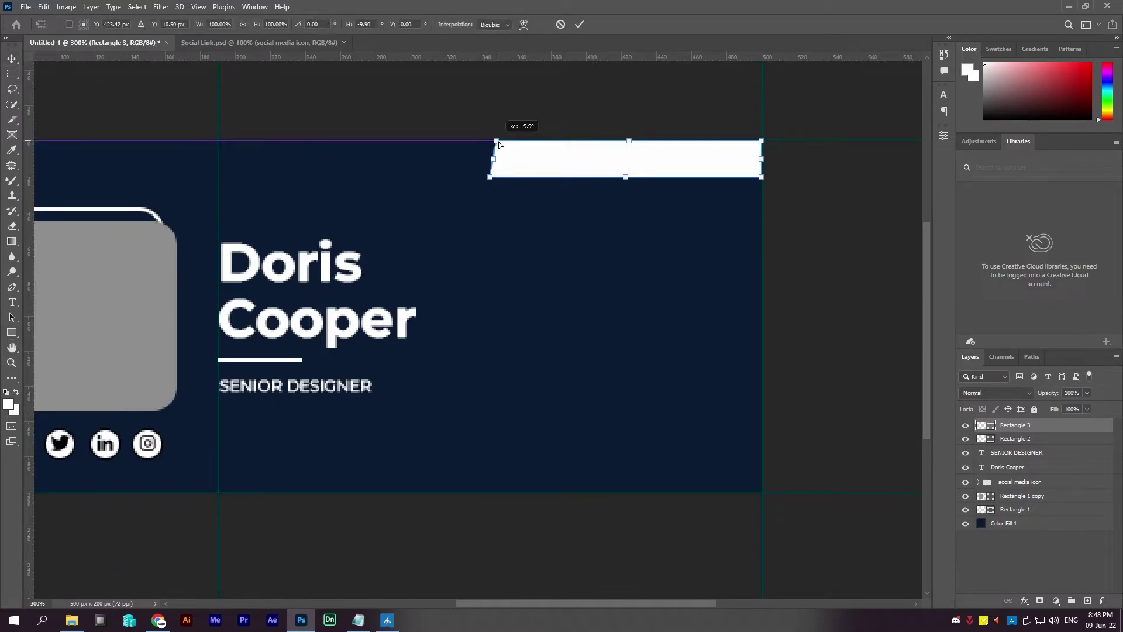
drag(490, 141, 504, 141)
key(Return)
scroll(782, 233, down, 1)
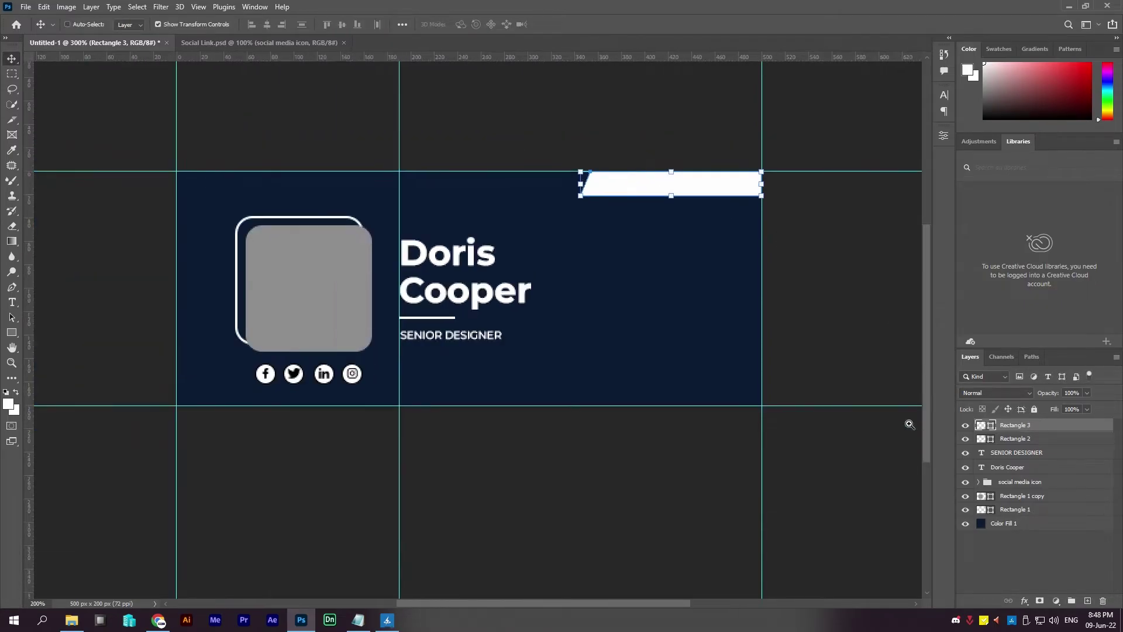
click(358, 620)
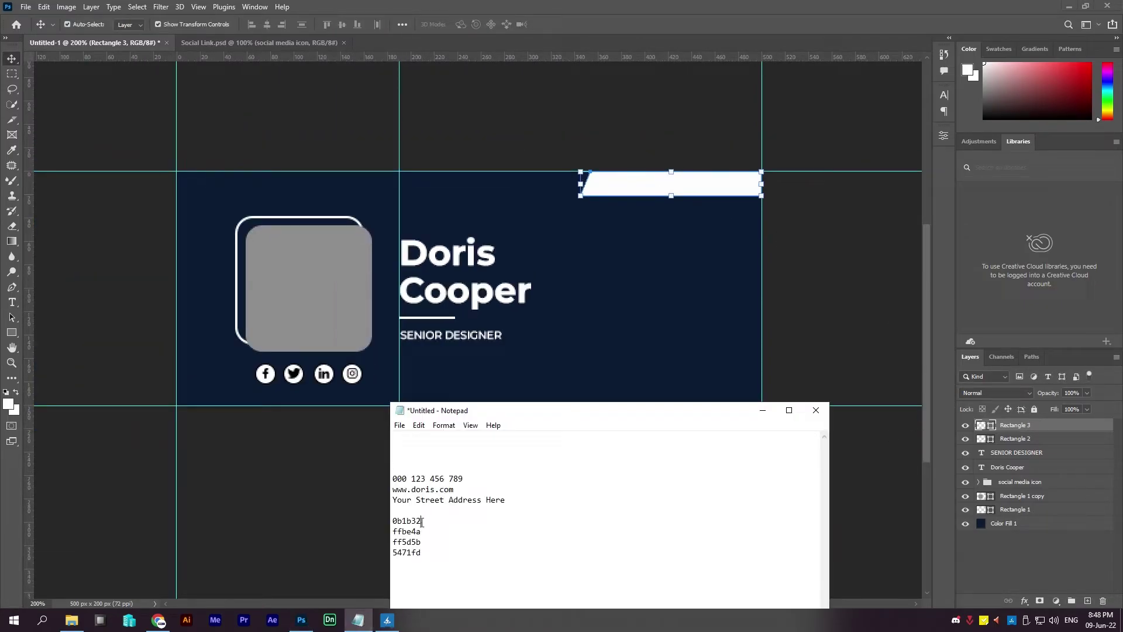
Try the navy 0b1b32 code as the bar's fill colour, then cancel it.
drag(422, 521, 360, 527)
key(ctrl+x)
click(1002, 414)
double_click(981, 425)
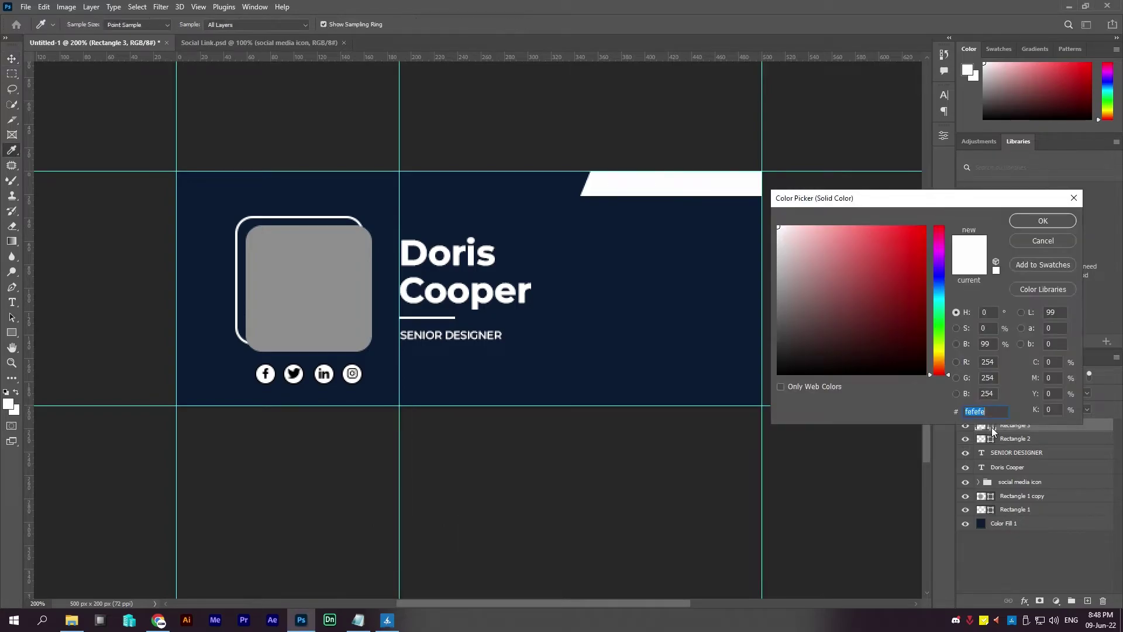
key(ctrl+v)
click(1043, 241)
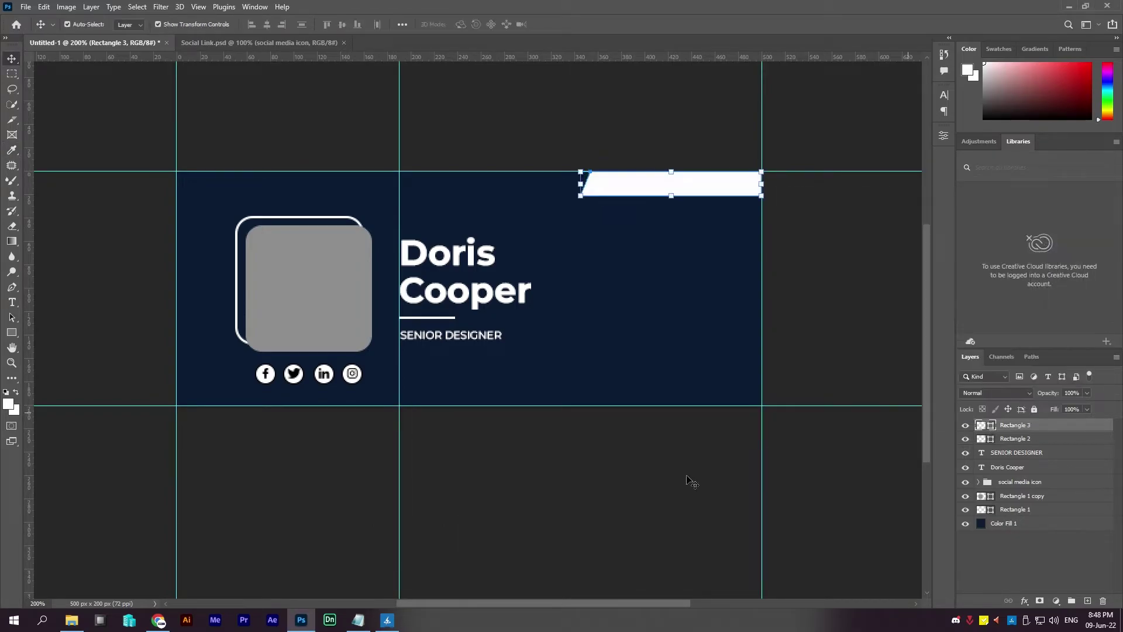
Fill the slanted bar with golden yellow ffbe4a taken from the notes.
click(358, 620)
drag(422, 532, 371, 532)
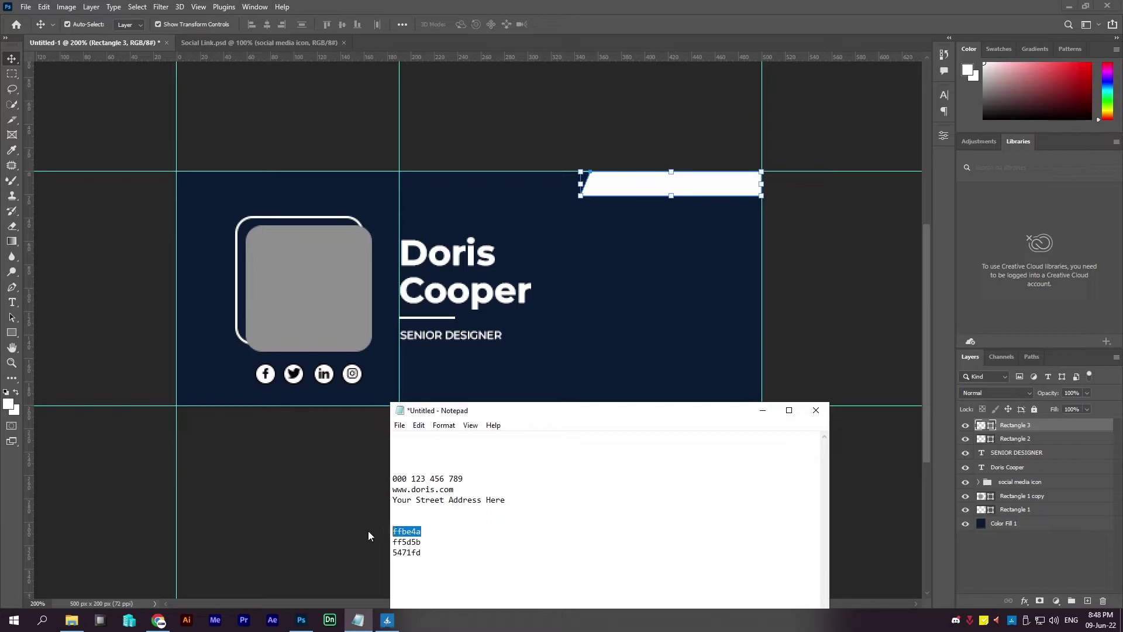
key(ctrl+x)
click(989, 427)
double_click(989, 426)
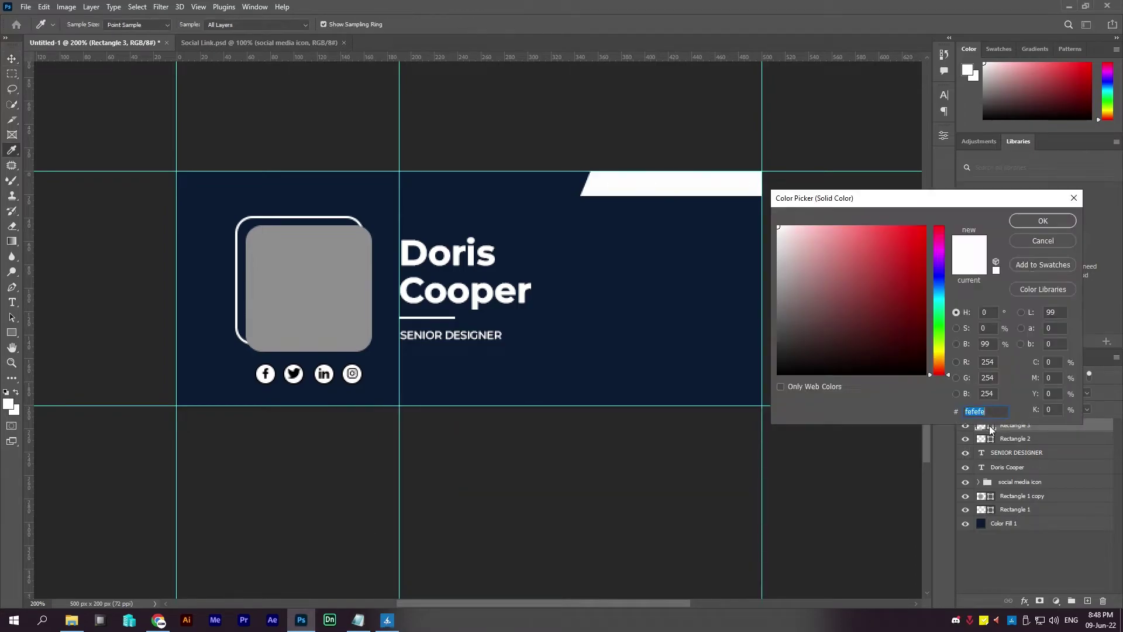
key(ctrl+v)
click(1036, 226)
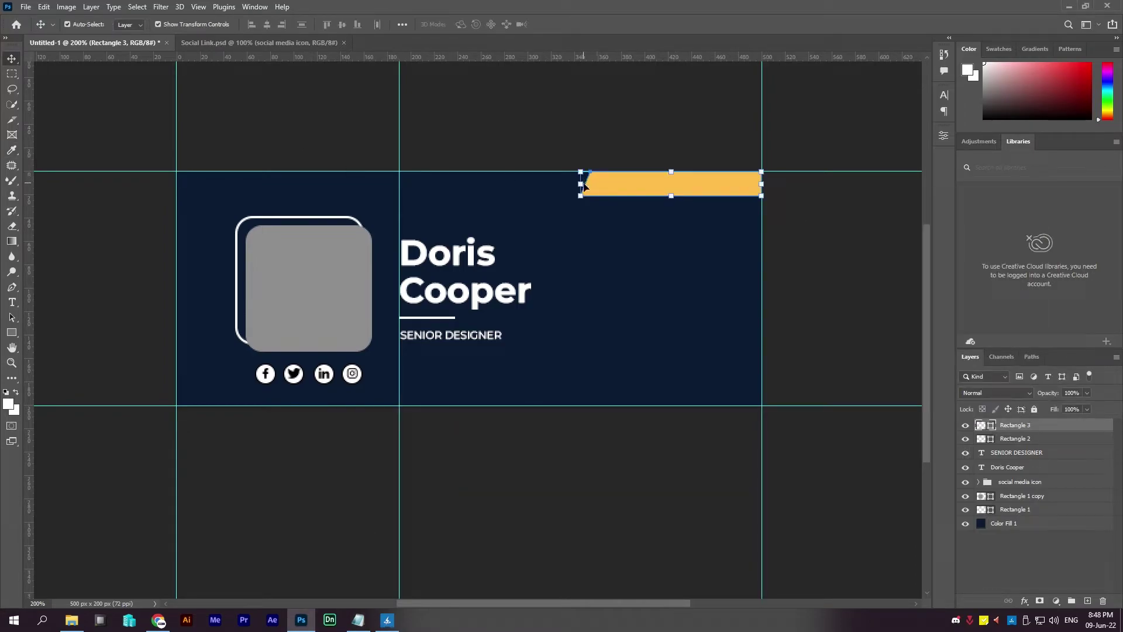
Slide the yellow bar left and stretch it to end at the right guide.
mouse_move(751, 190)
mouse_down()
mouse_move(703, 193)
mouse_move(762, 184)
mouse_up()
key(ctrl+t)
drag(542, 183, 567, 184)
key(Return)
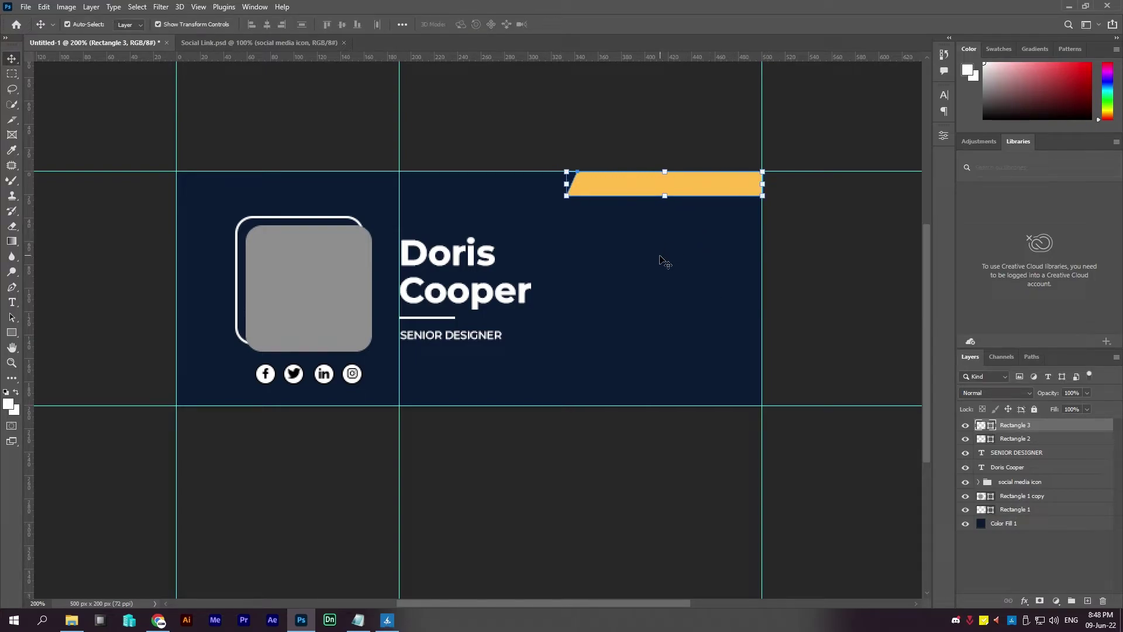
Duplicate the yellow bar and move the copy to the banner's bottom edge.
click(1004, 440)
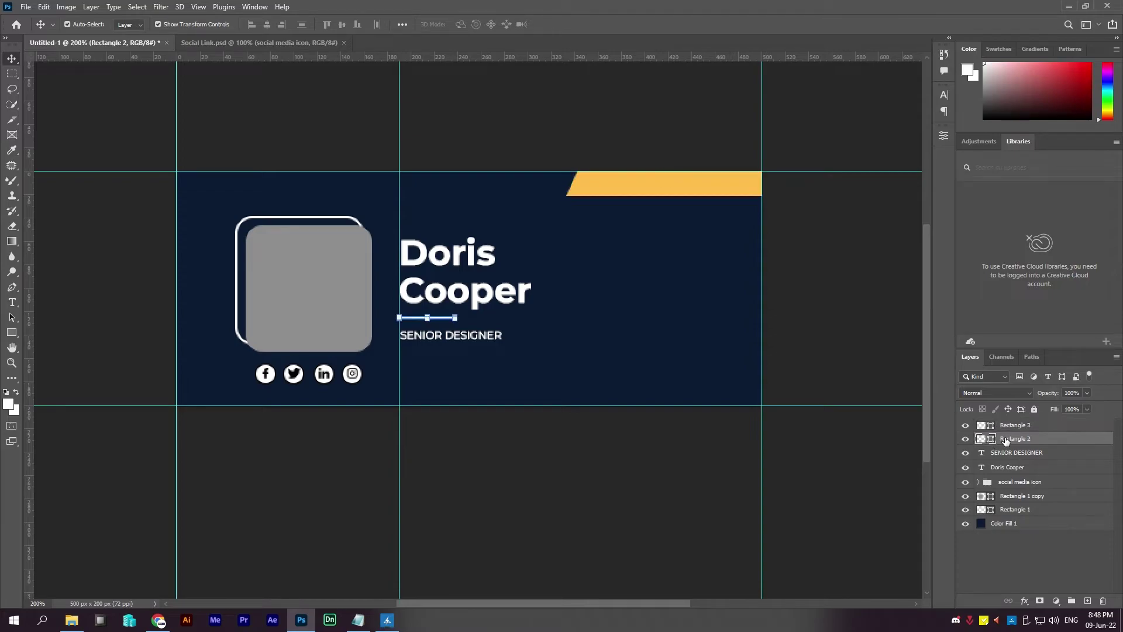
click(1006, 427)
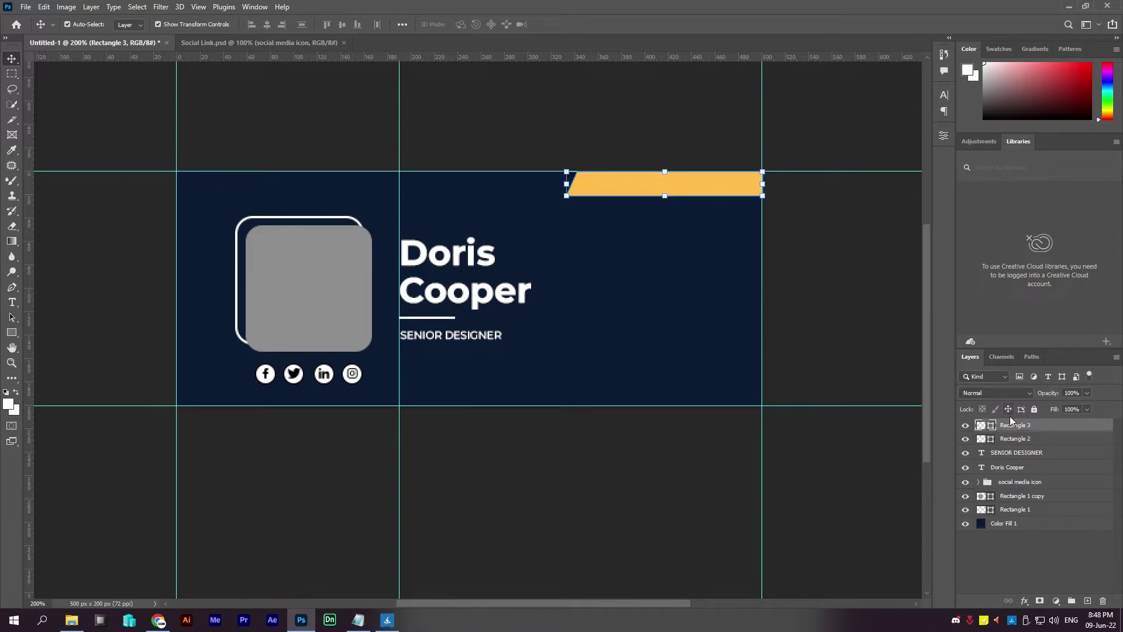
click(1020, 439)
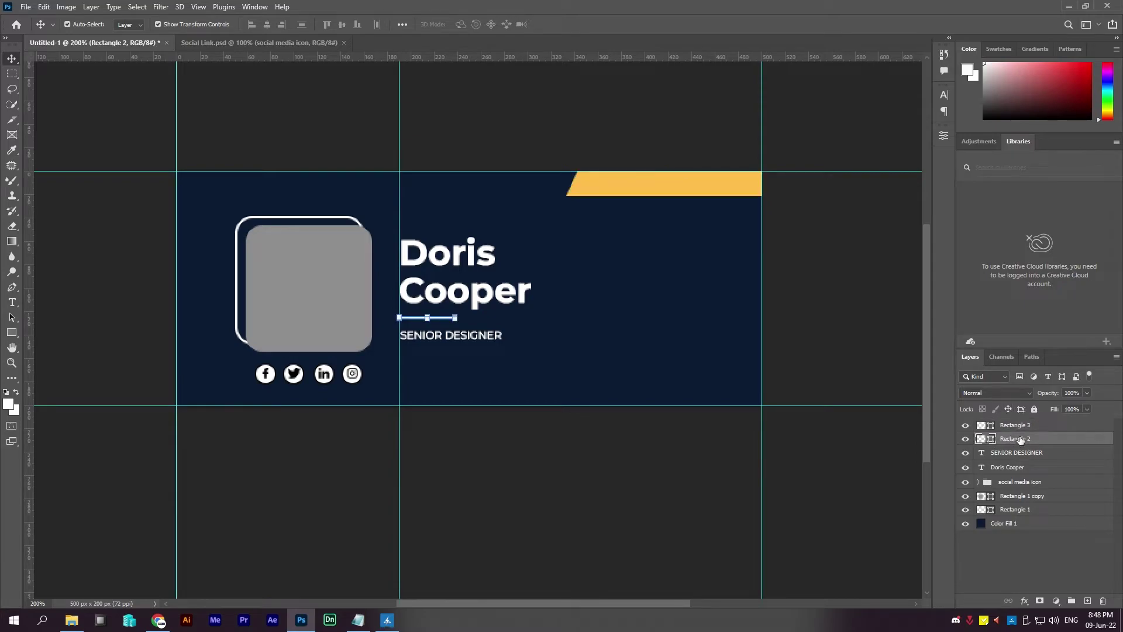
click(1021, 428)
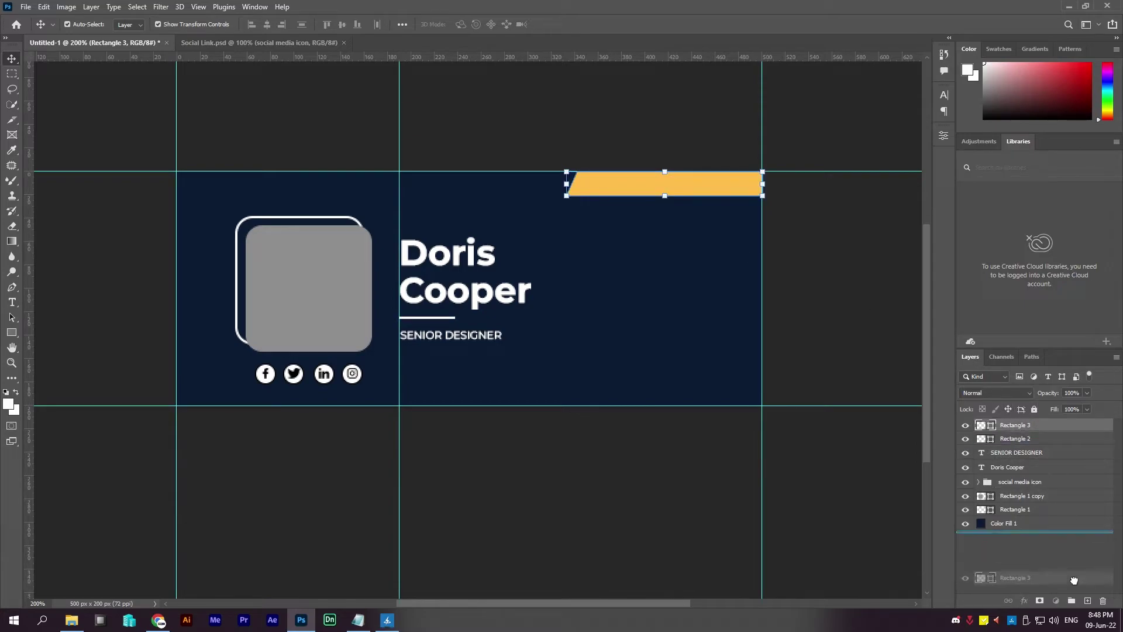
drag(1047, 426, 1087, 599)
drag(715, 188, 713, 402)
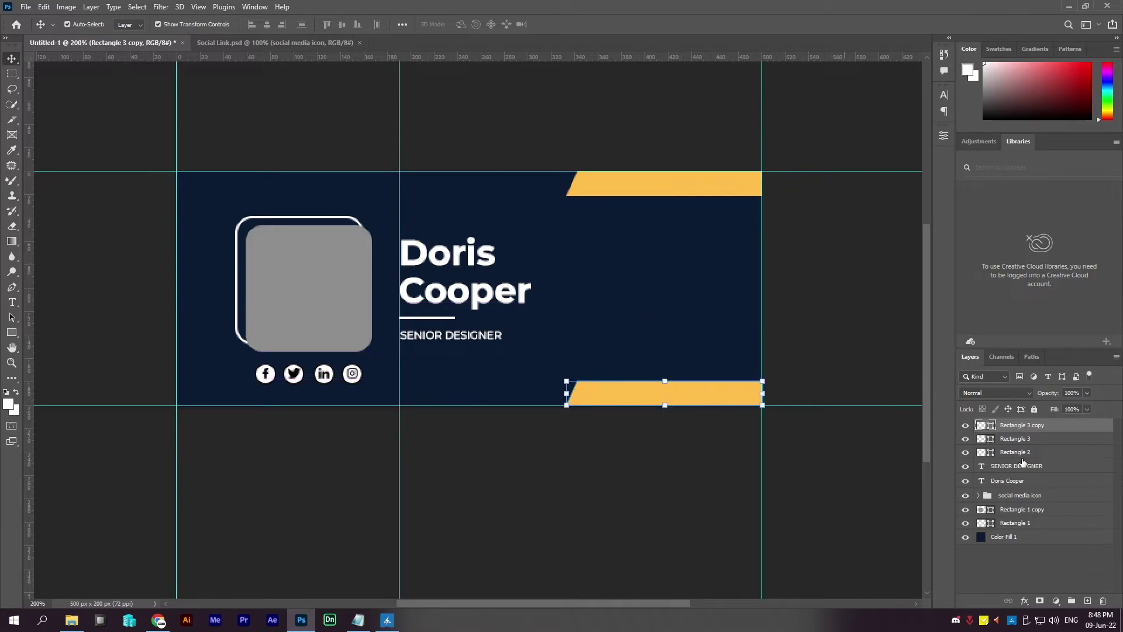
Set the copied bar's fill to coral red ff5d5b from the notes.
double_click(995, 430)
click(358, 620)
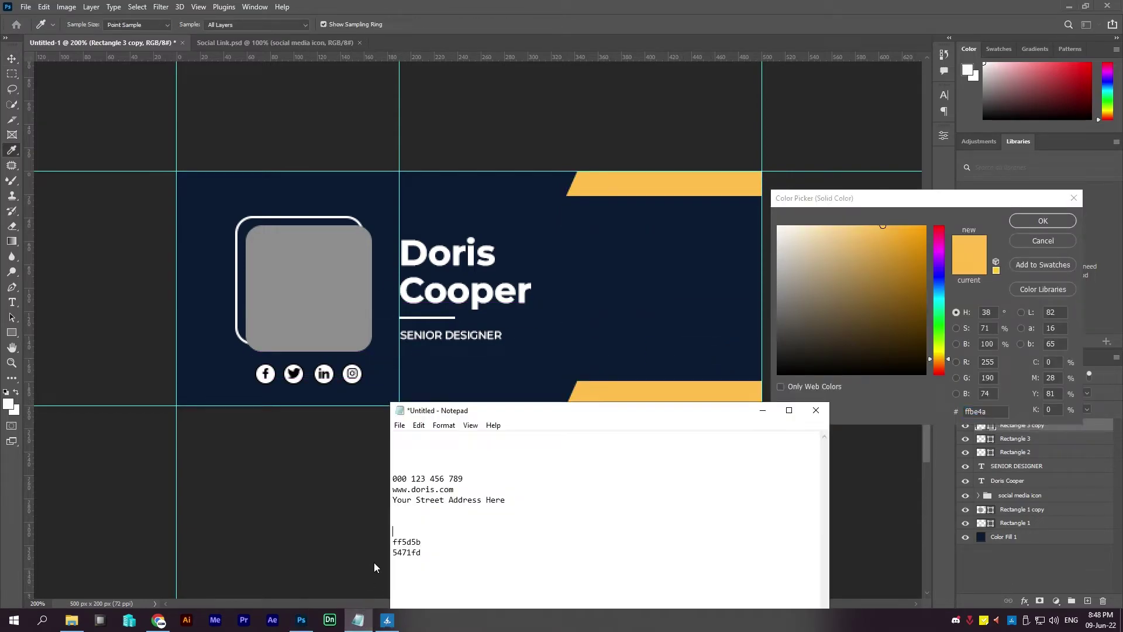
double_click(415, 544)
key(BackSpace)
double_click(995, 411)
key(ctrl+v)
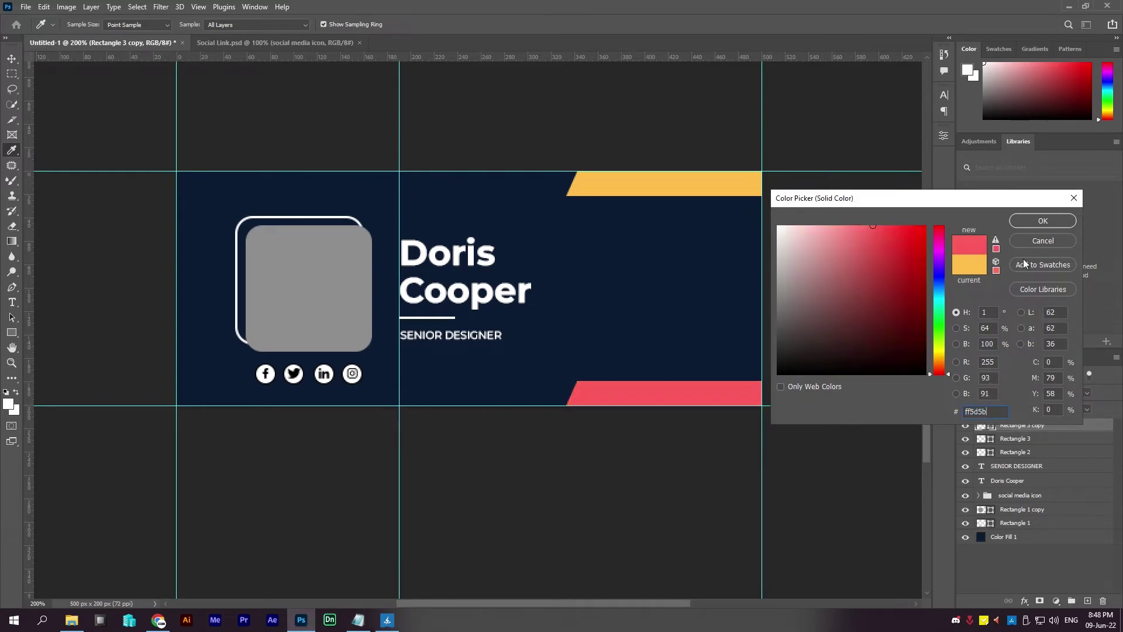
click(1043, 221)
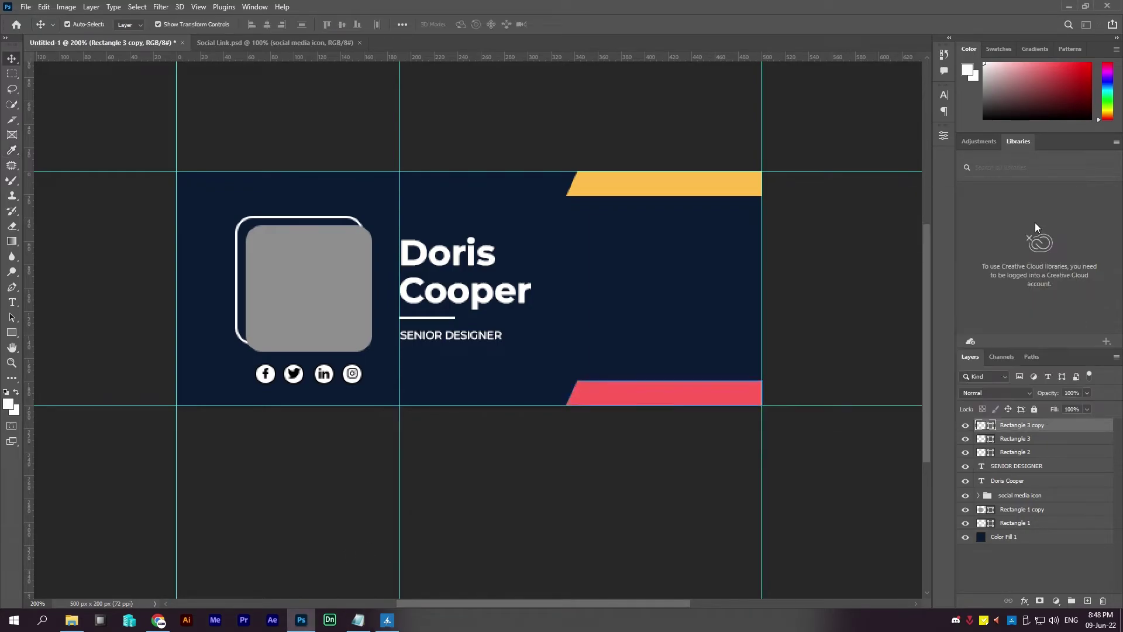
Flip the coral bar via Free Transform until its slanted end sits left, mirroring the yellow bar.
key(ctrl+t)
right_click(666, 397)
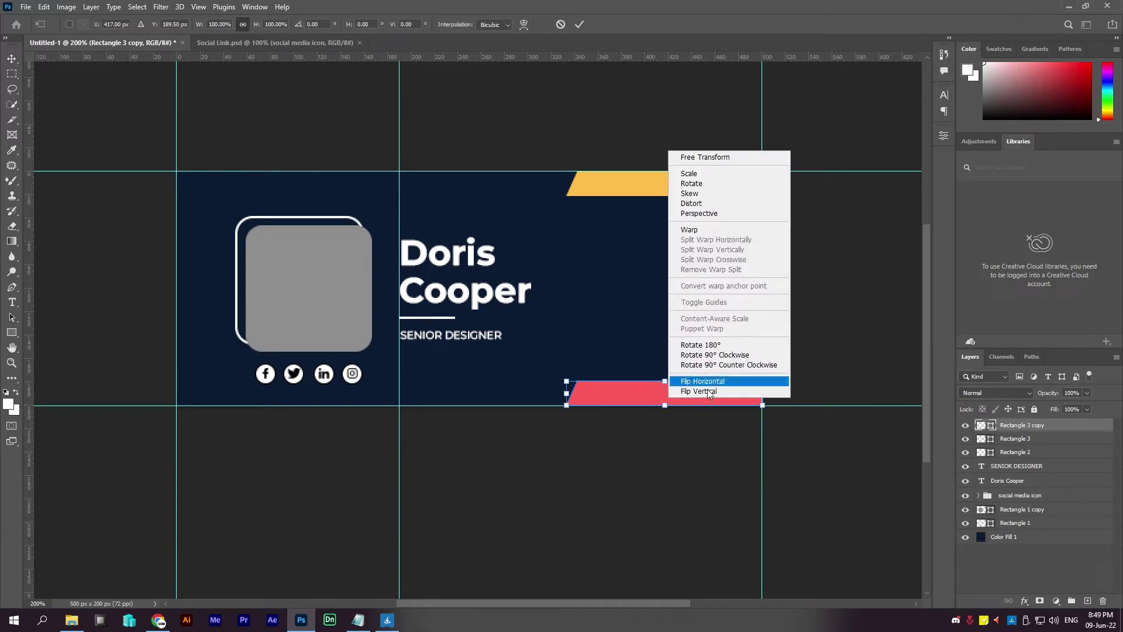
click(706, 386)
right_click(707, 390)
click(708, 385)
right_click(719, 389)
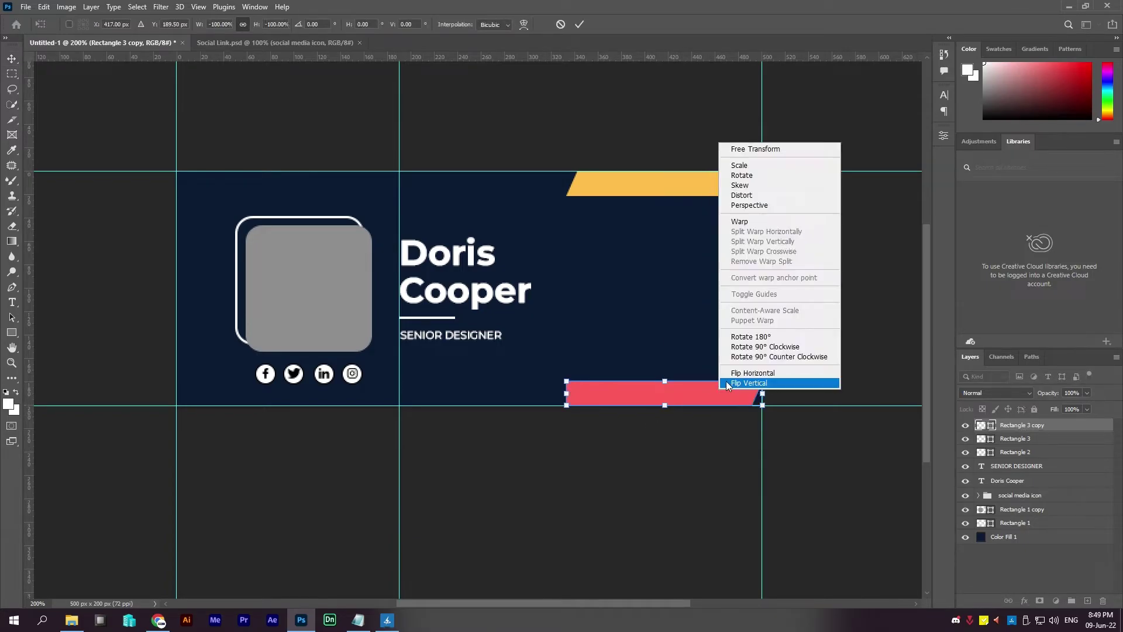
click(727, 383)
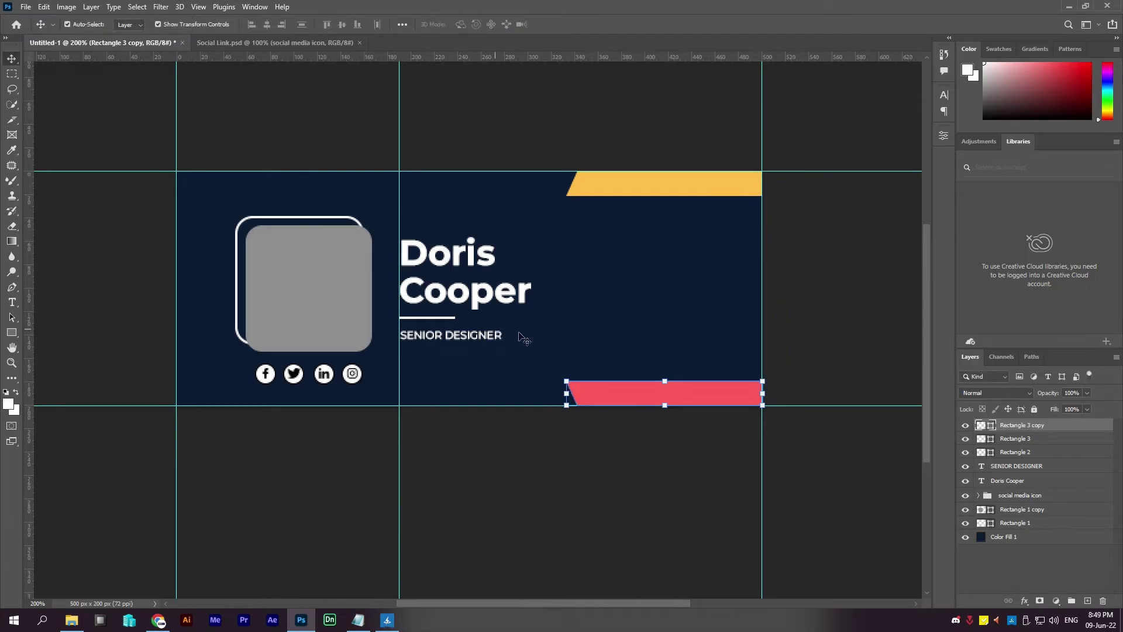
right_click(661, 382)
click(667, 361)
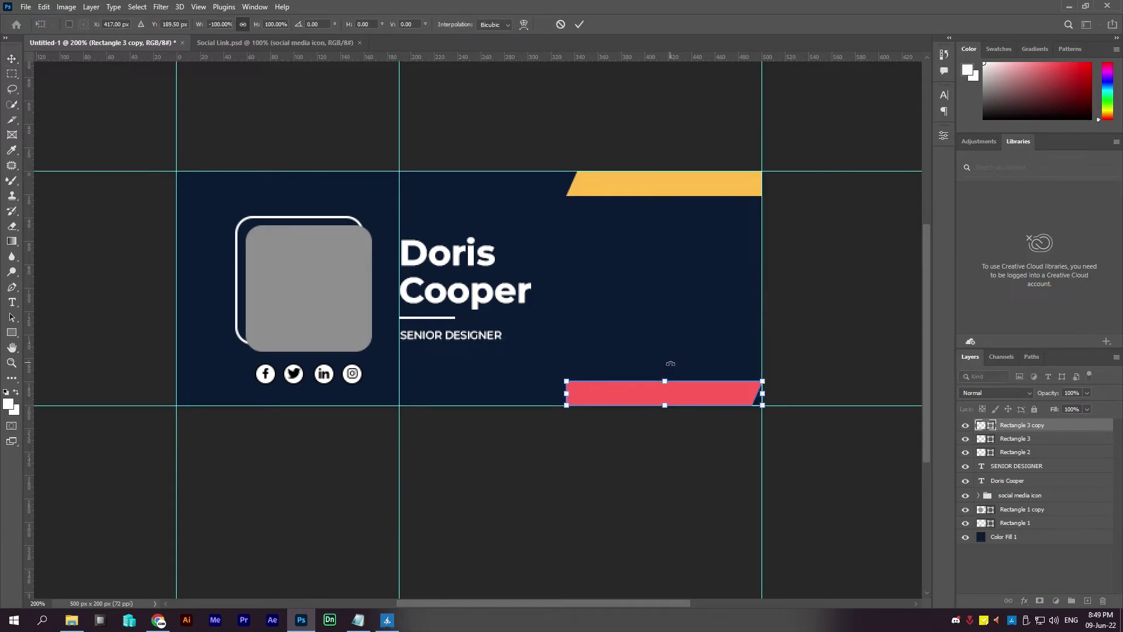
right_click(678, 379)
click(682, 374)
right_click(670, 386)
click(685, 379)
key(Return)
click(1019, 441)
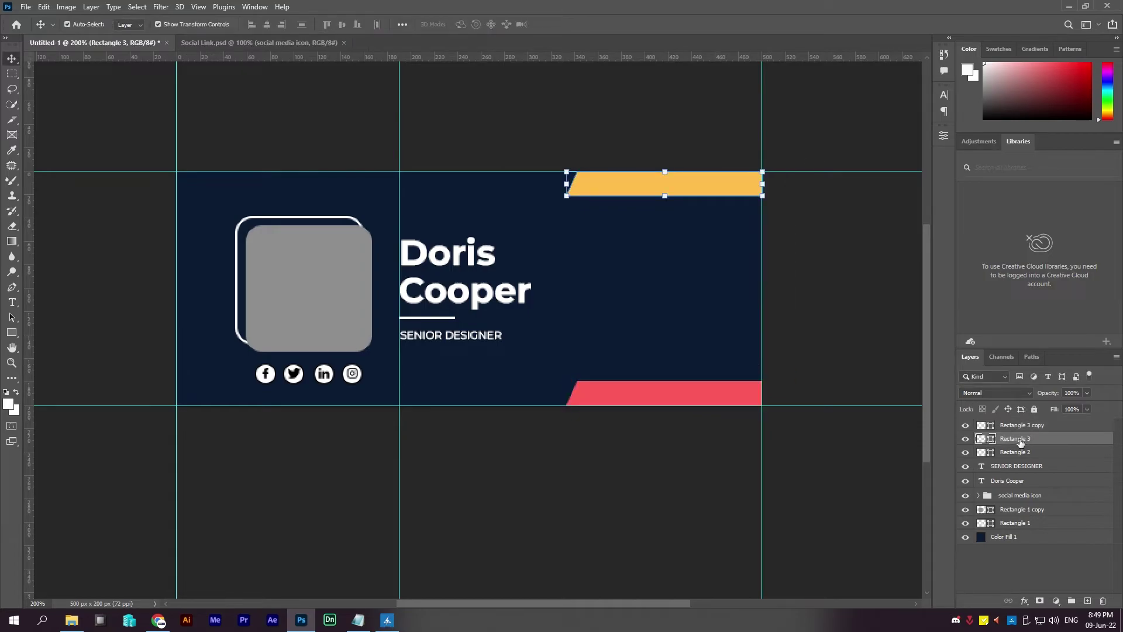
Draw a white rectangle centred between the yellow and coral bars, reaching the right guide.
click(11, 333)
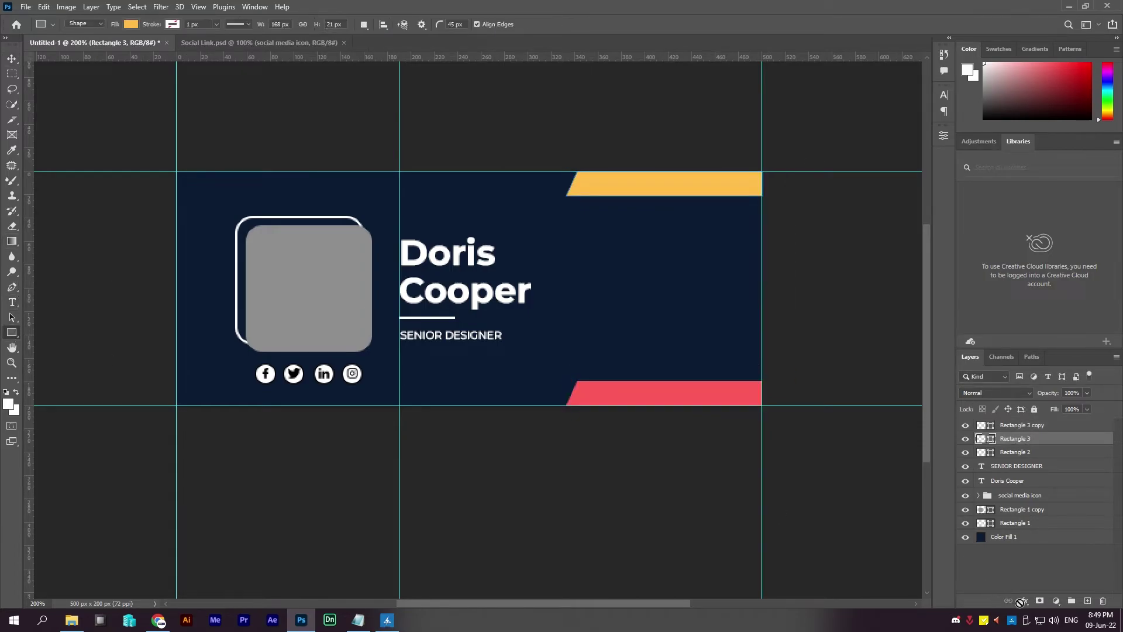
click(1087, 601)
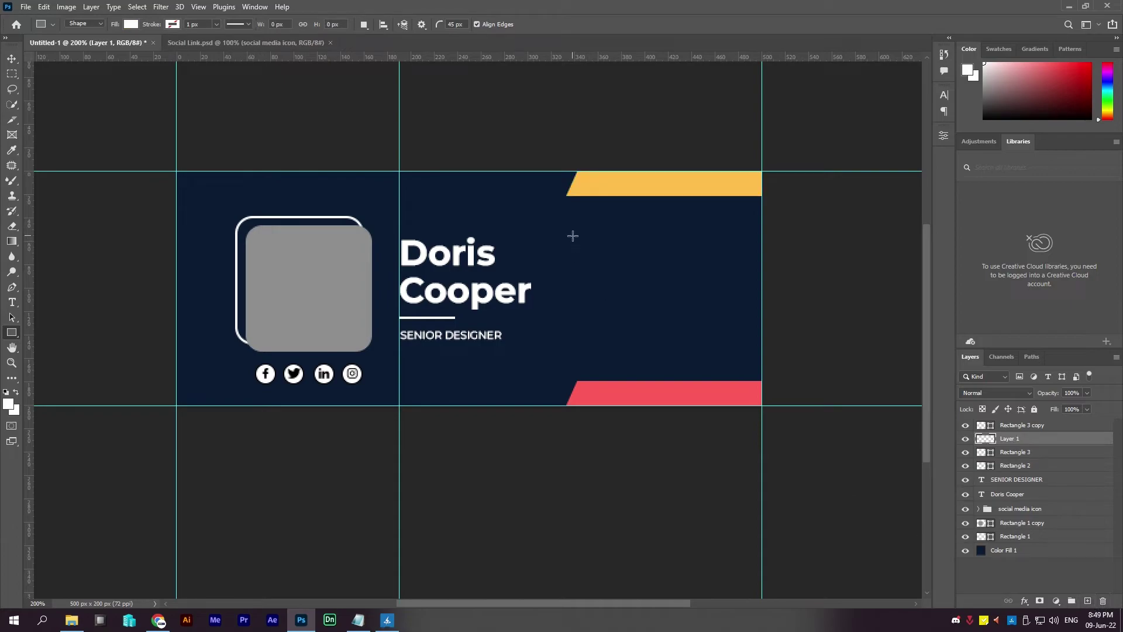
drag(574, 225, 766, 340)
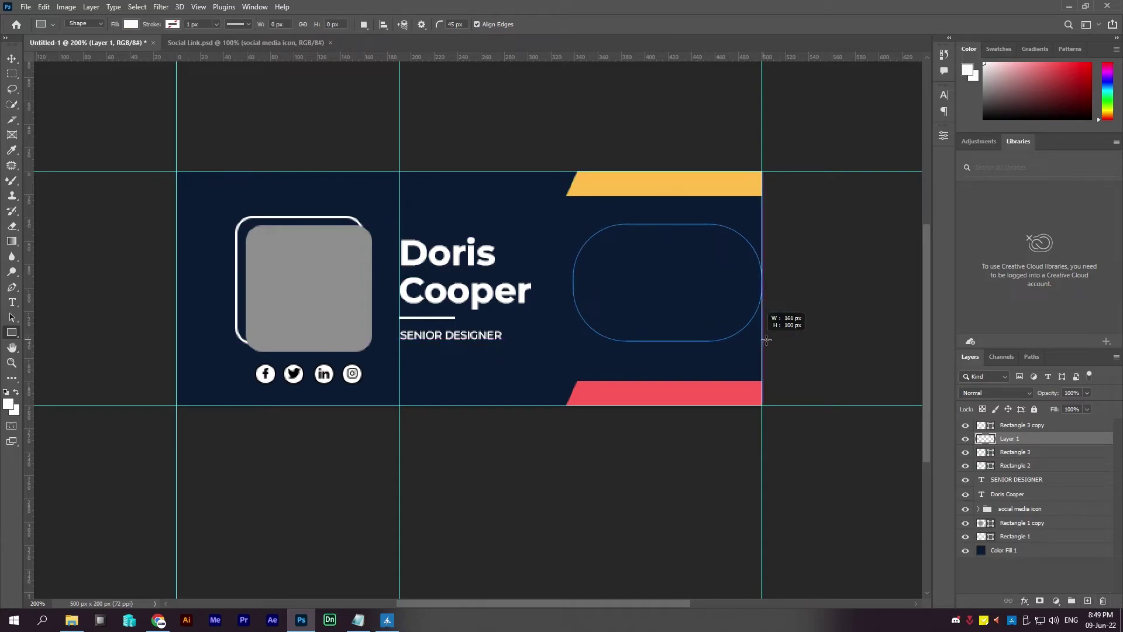
drag(766, 340, 760, 317)
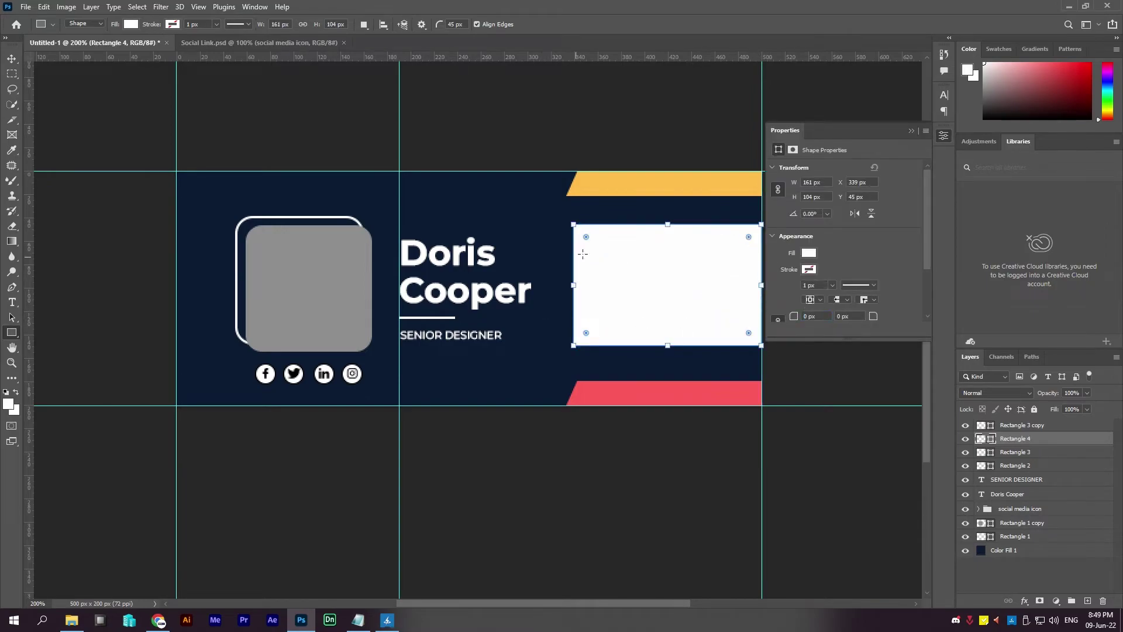
click(913, 131)
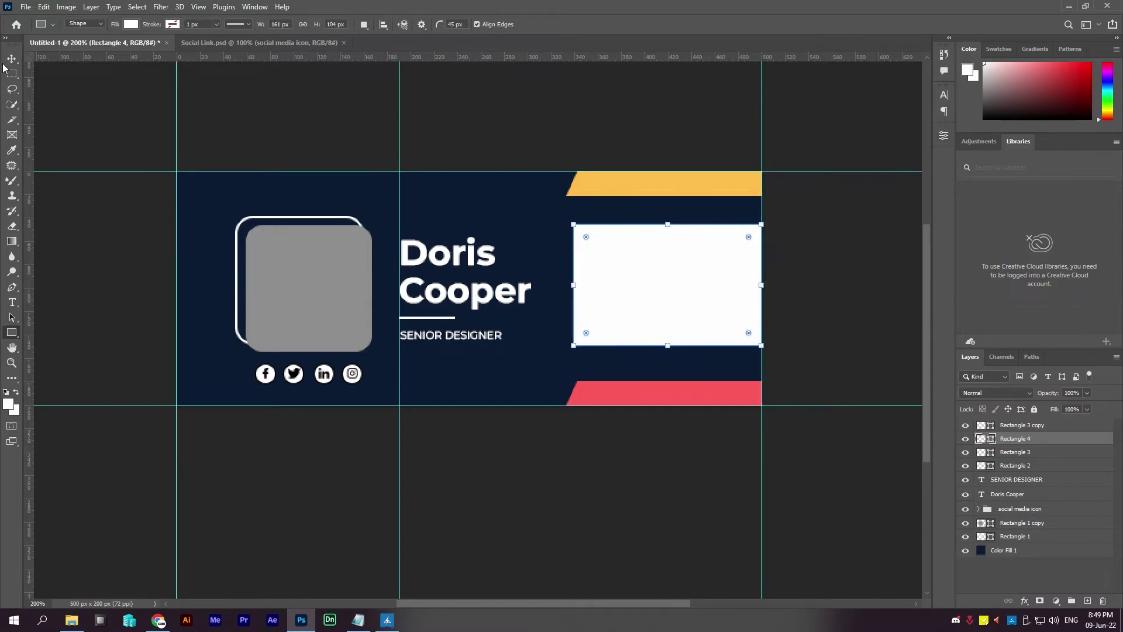
key(v)
drag(681, 288, 683, 291)
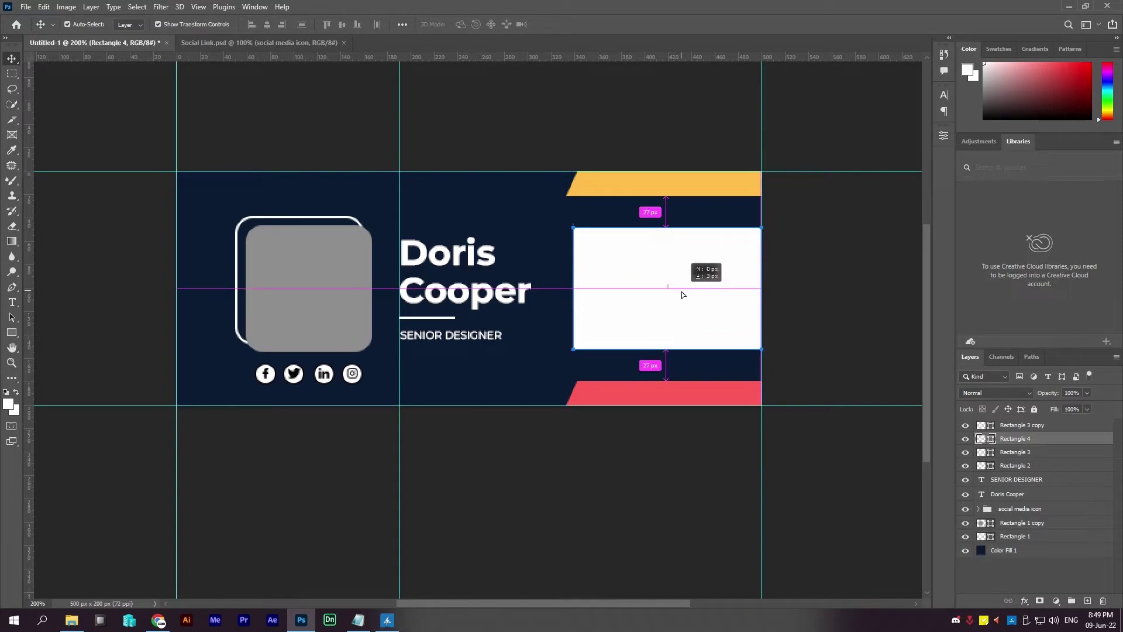
Widen the white panel leftwards and skew its left edge into a slant.
key(ctrl+t)
drag(573, 288, 554, 289)
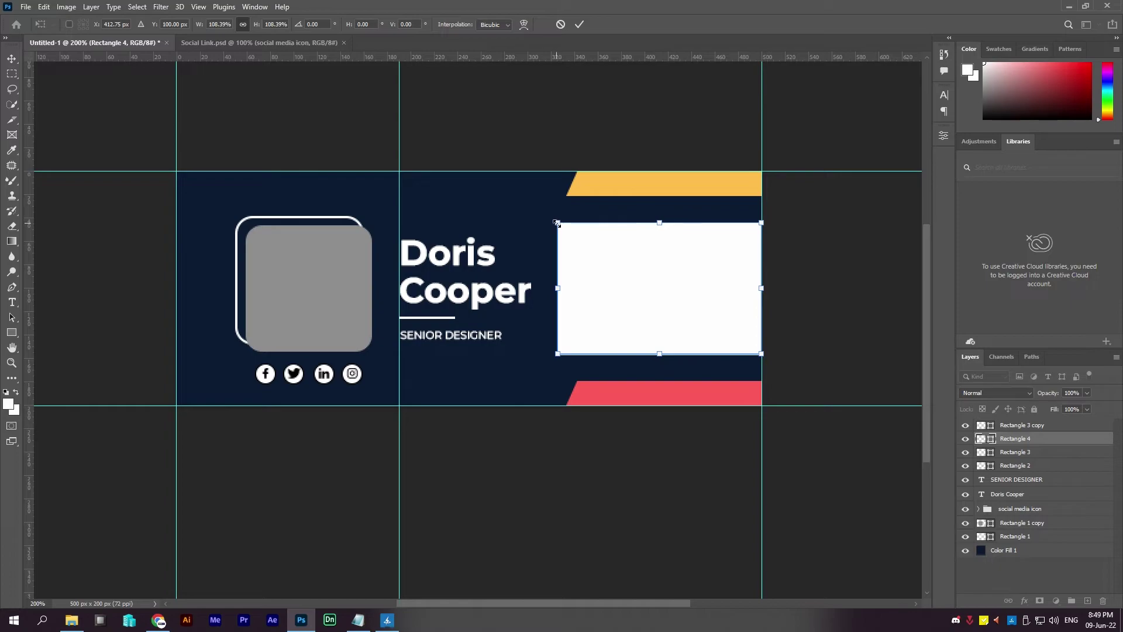
drag(557, 223, 575, 229)
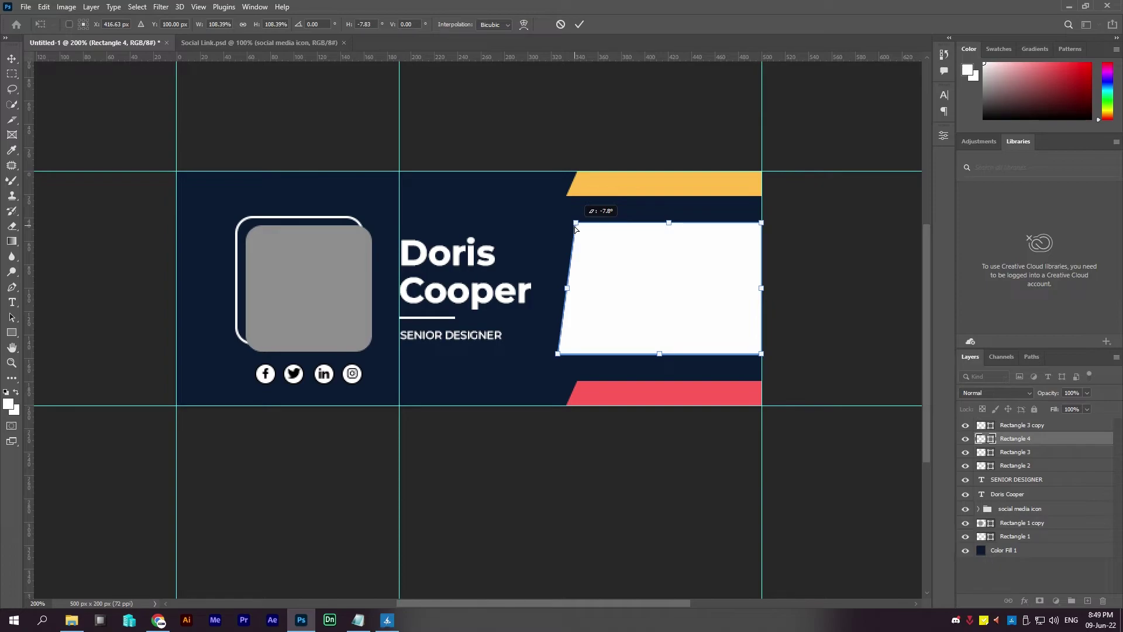
drag(575, 229, 580, 226)
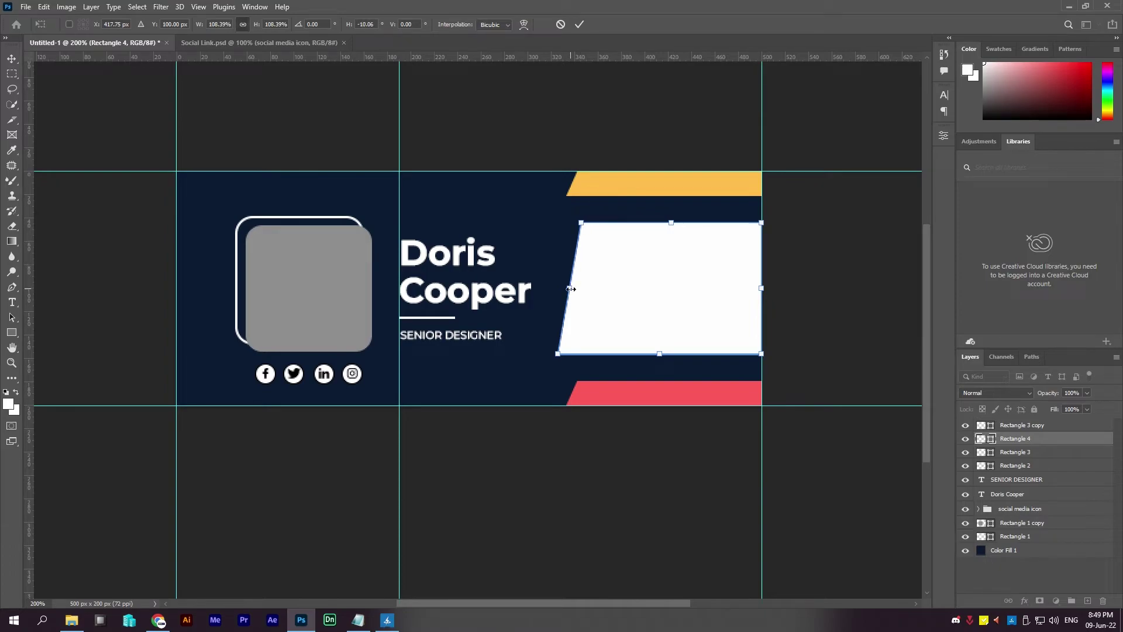
key(Return)
drag(558, 287, 550, 288)
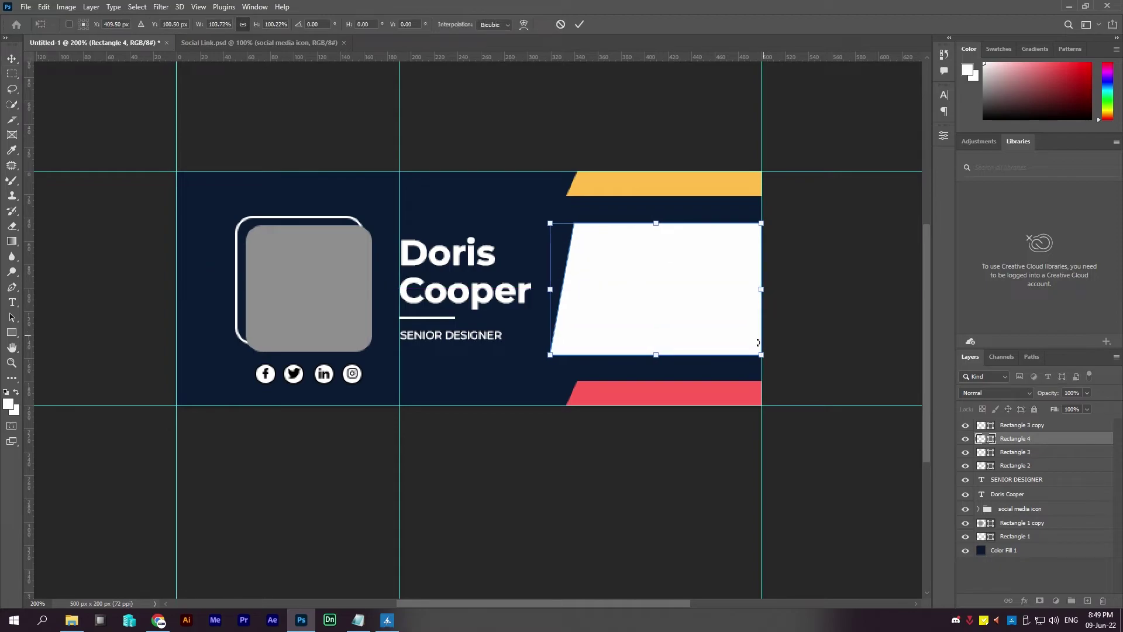
key(Return)
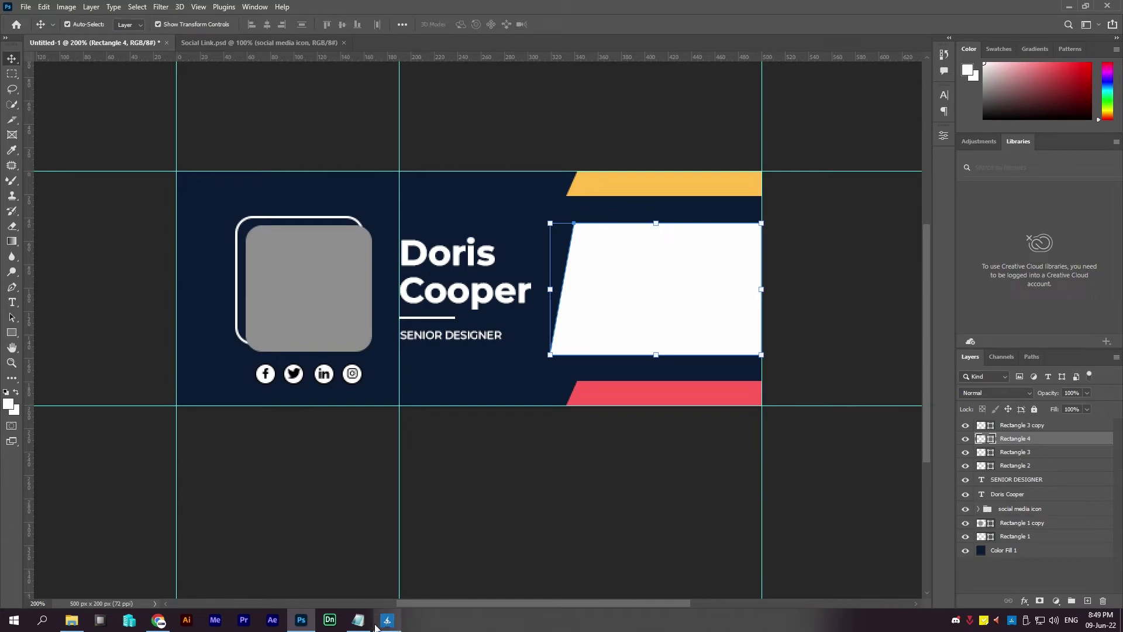
Fill the slanted panel with blue 5471fd from the notes.
click(358, 620)
double_click(410, 553)
key(ctrl+c)
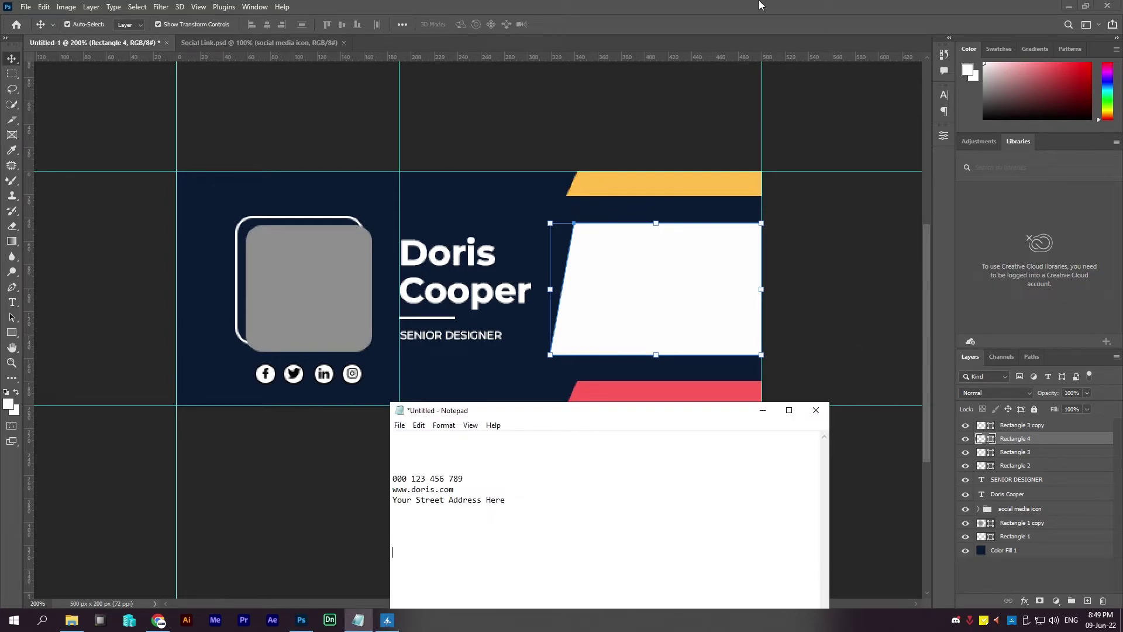
click(358, 620)
double_click(990, 440)
key(ctrl+v)
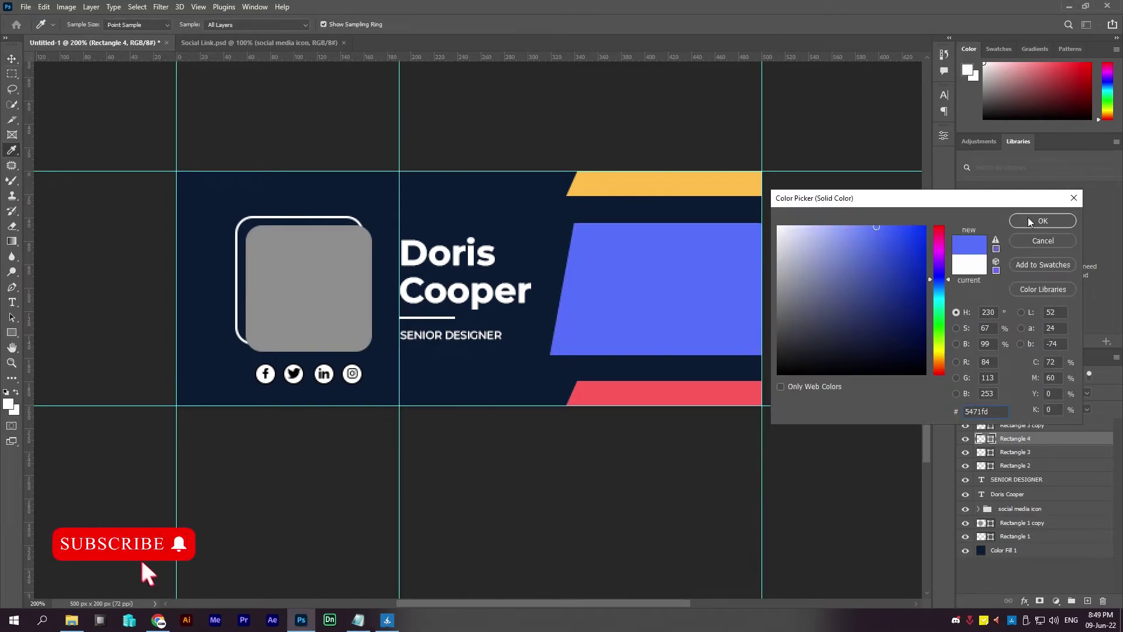
click(1028, 217)
Duplicate the blue panel, darken the lower copy and nudge it up as a shadow.
key(ctrl+j)
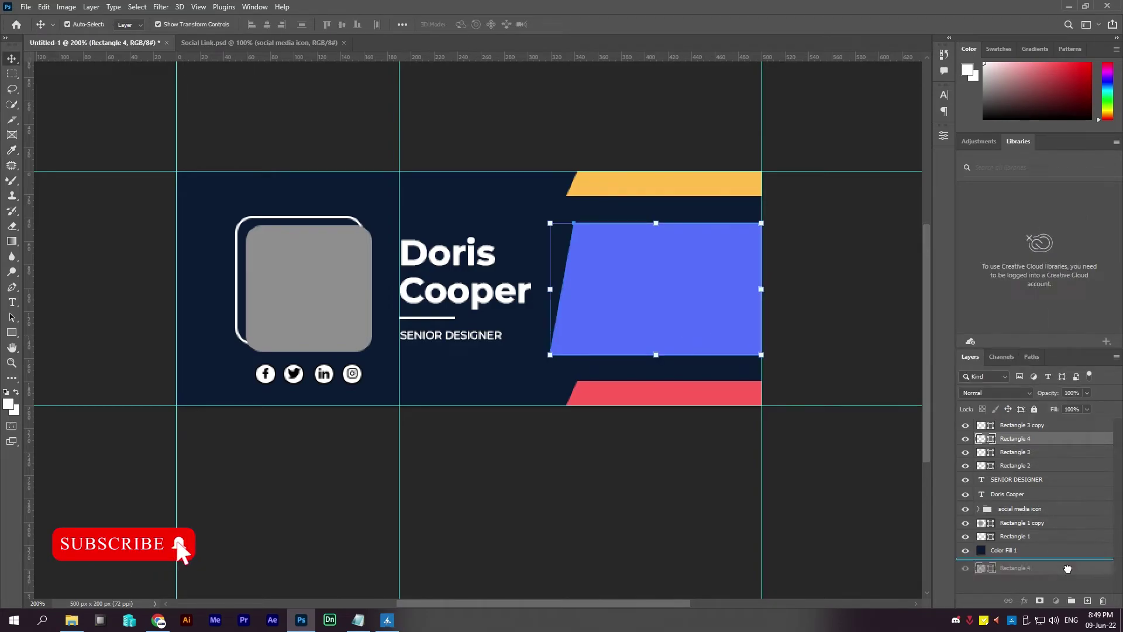
click(1003, 453)
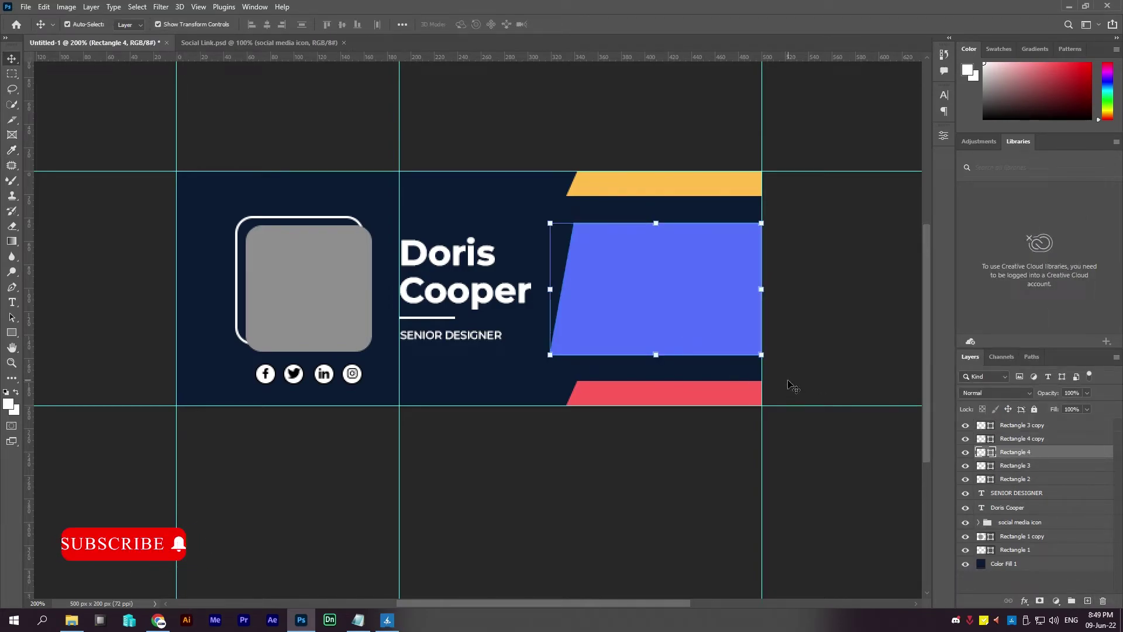
double_click(991, 453)
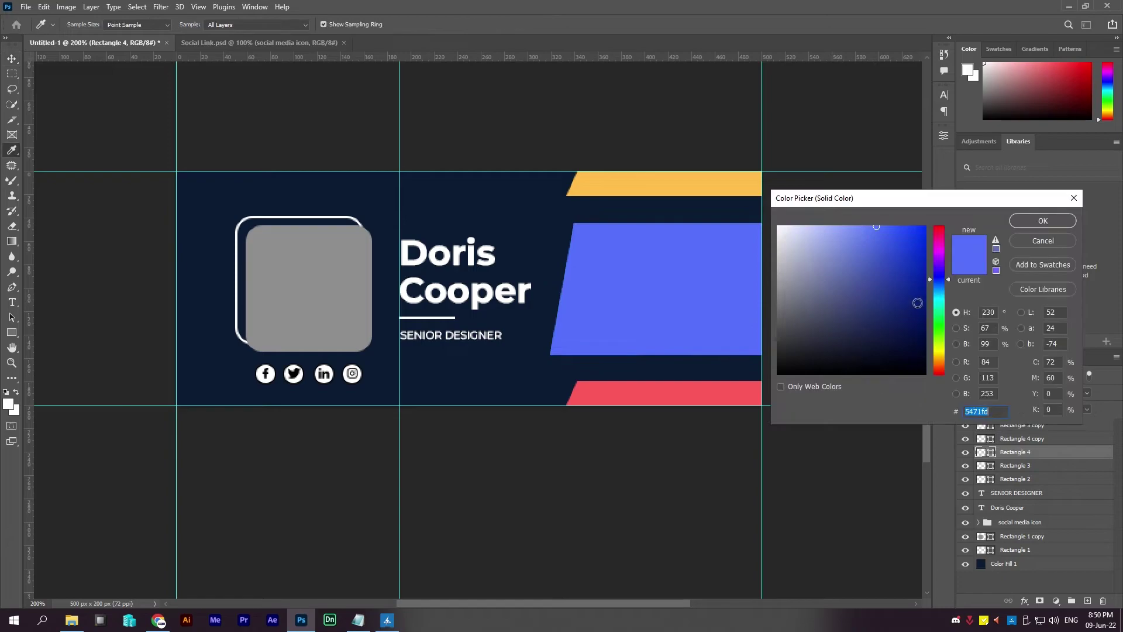
click(956, 344)
mouse_move(943, 243)
mouse_down()
mouse_move(942, 296)
mouse_move(942, 245)
mouse_up()
click(1022, 224)
drag(613, 270, 607, 262)
click(759, 282)
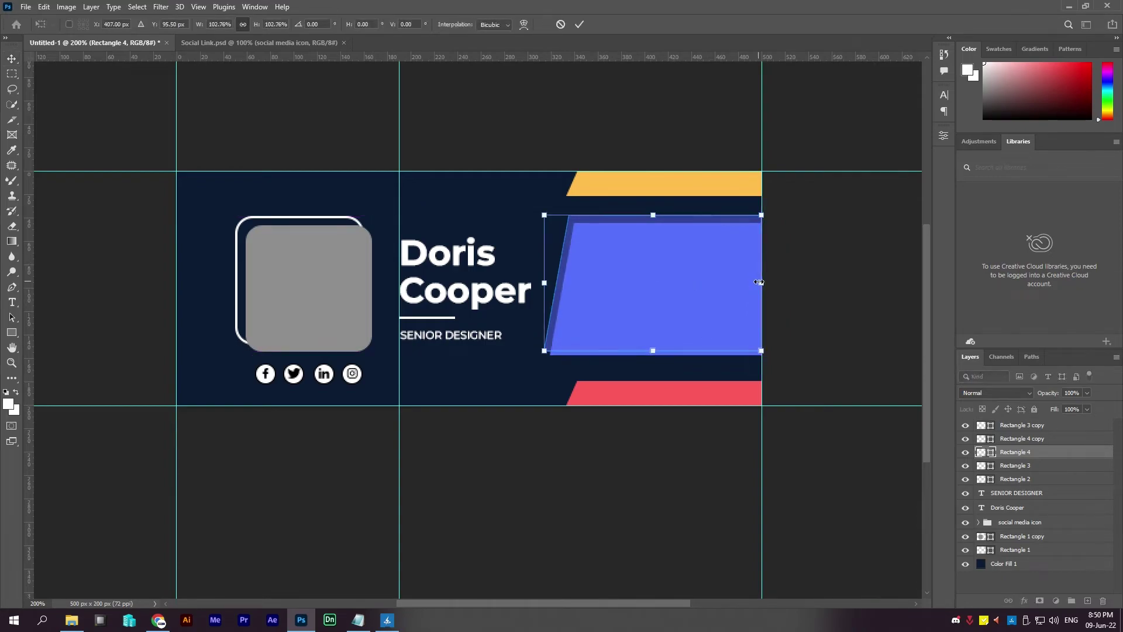
Lower the shadow shape's brightness to about 16%, making it near-black navy #0e132a.
key(Return)
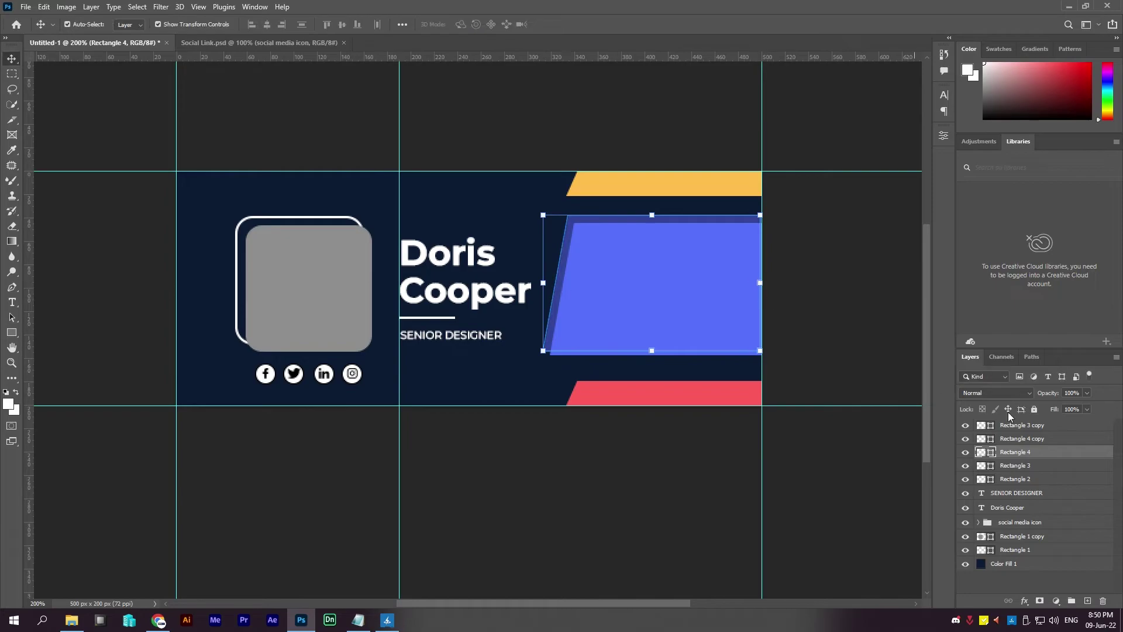
double_click(992, 454)
click(957, 362)
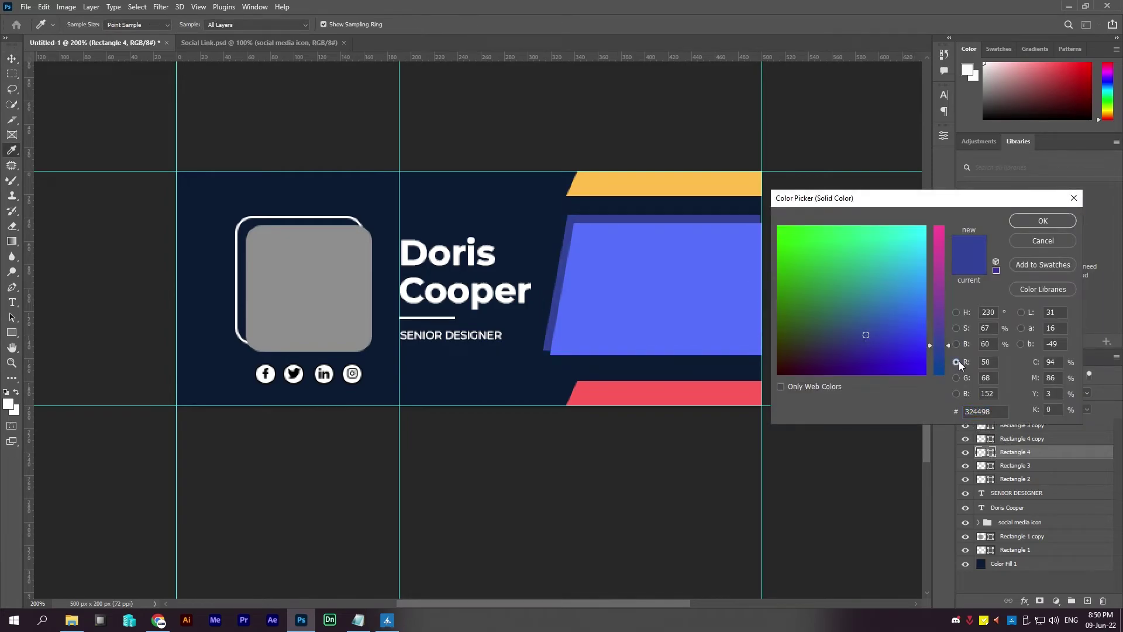
click(957, 378)
click(957, 344)
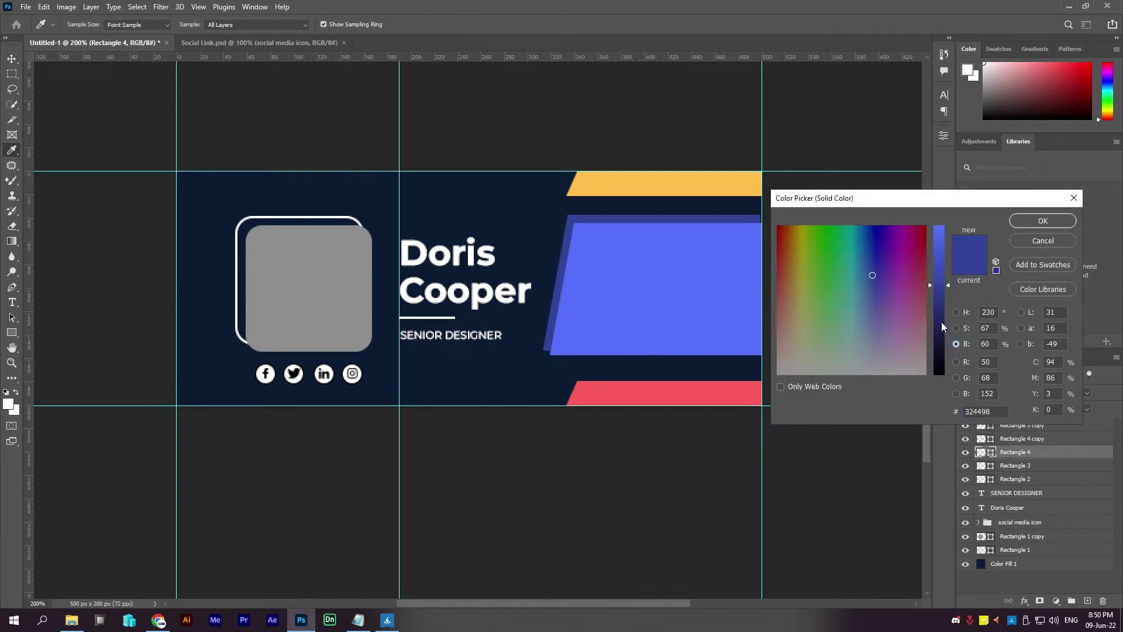
drag(941, 322, 943, 351)
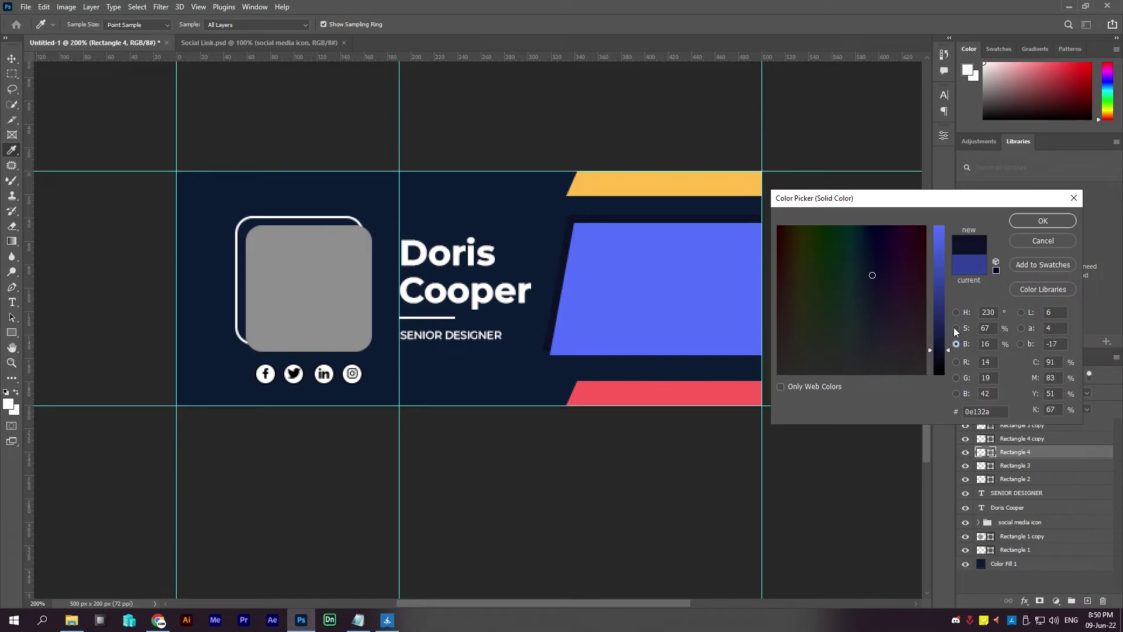
click(1034, 222)
key(v)
click(802, 489)
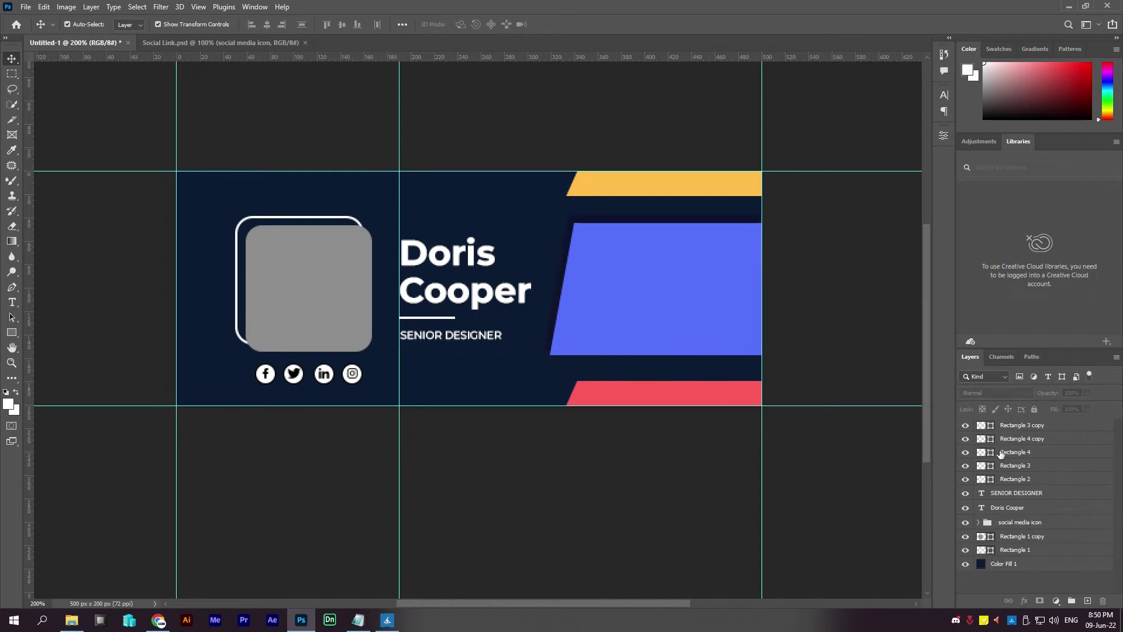
click(1015, 526)
Move the grey photo placeholder, its frame and the social icons slightly left.
click(1018, 537)
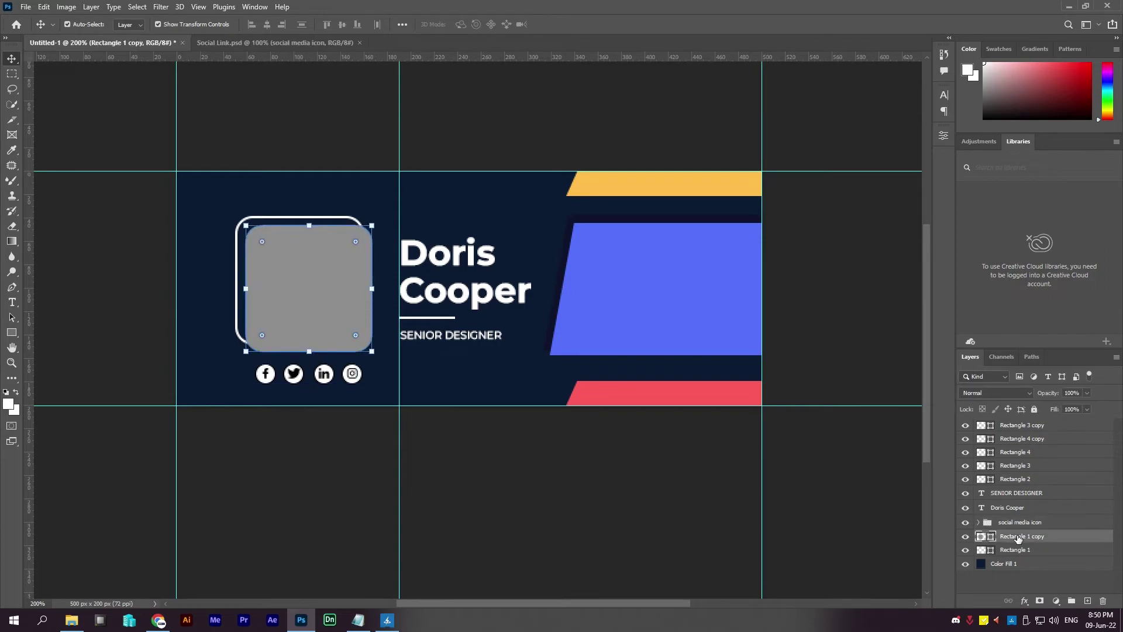
shift+click(1020, 550)
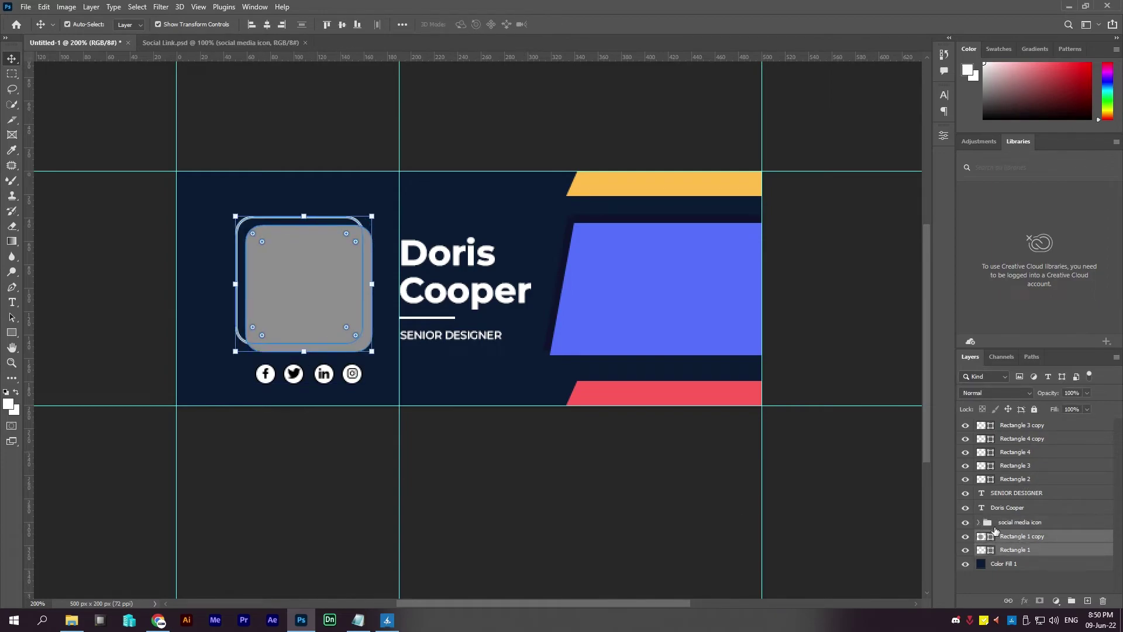
ctrl+click(995, 530)
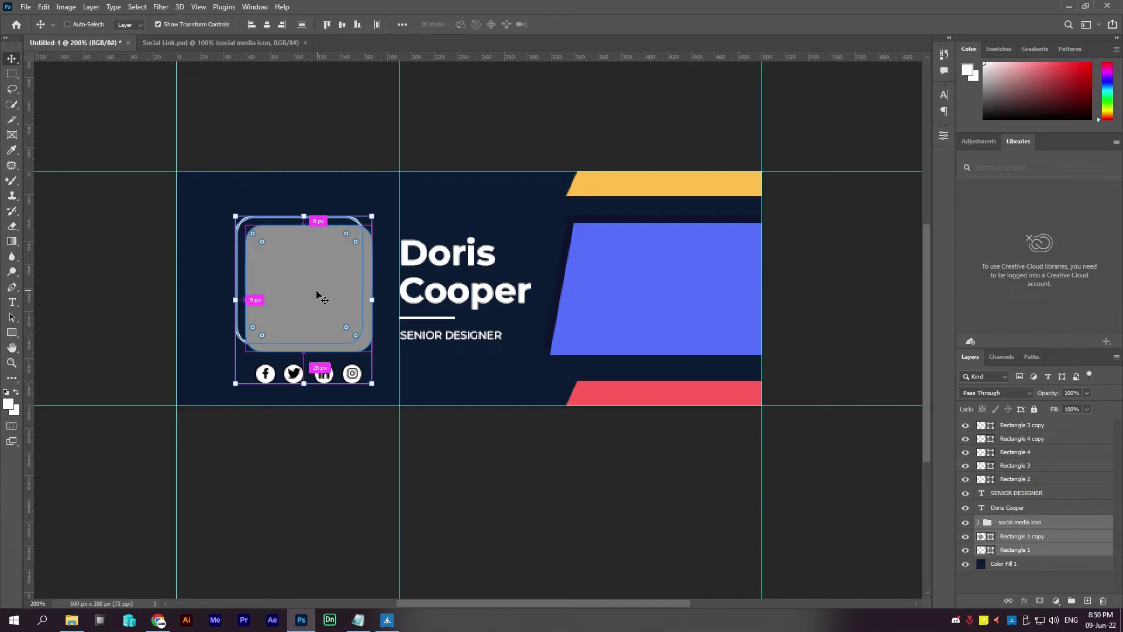
drag(316, 291, 305, 296)
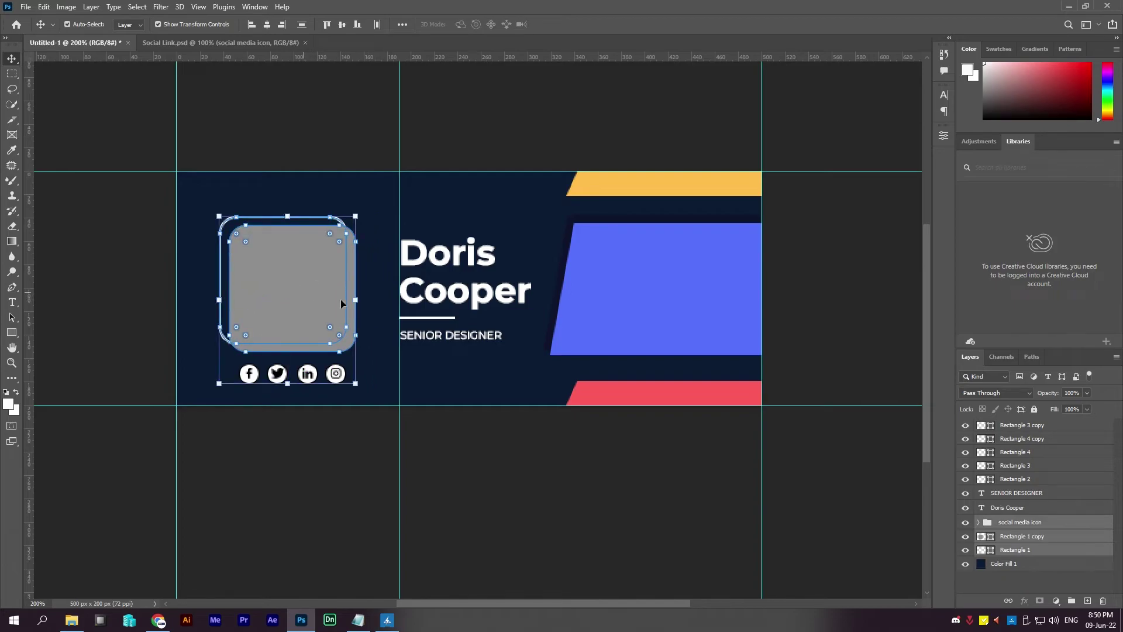
Group the name, title and underline, shift them about 42 px left, and realign the vertical guide.
click(1020, 431)
click(1023, 495)
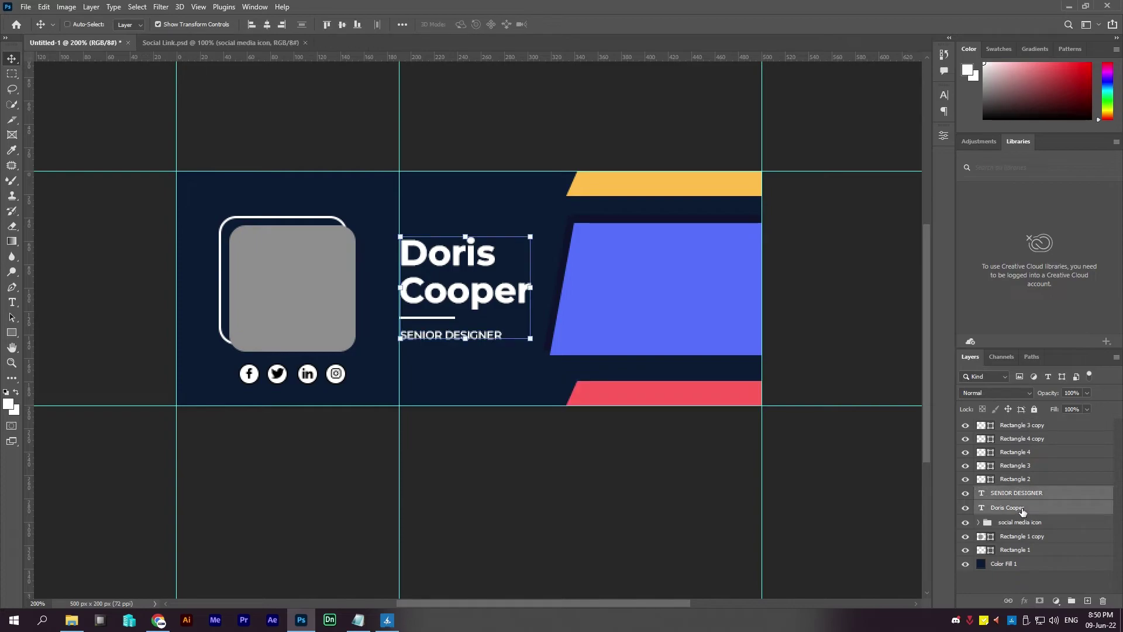
ctrl+click(1026, 481)
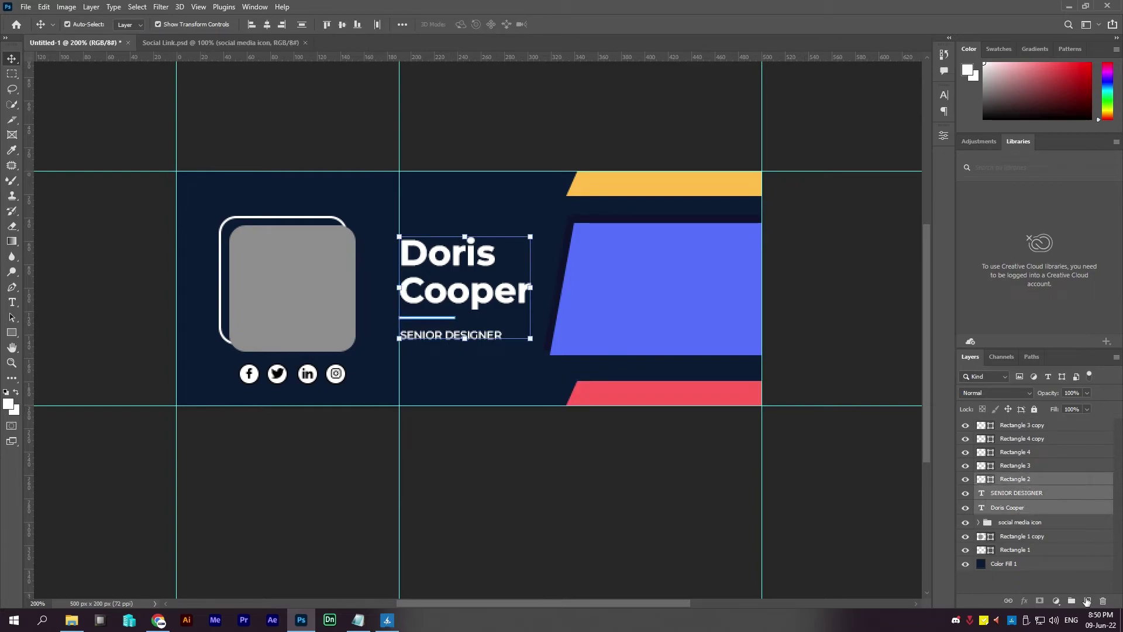
click(1072, 601)
drag(491, 301, 467, 301)
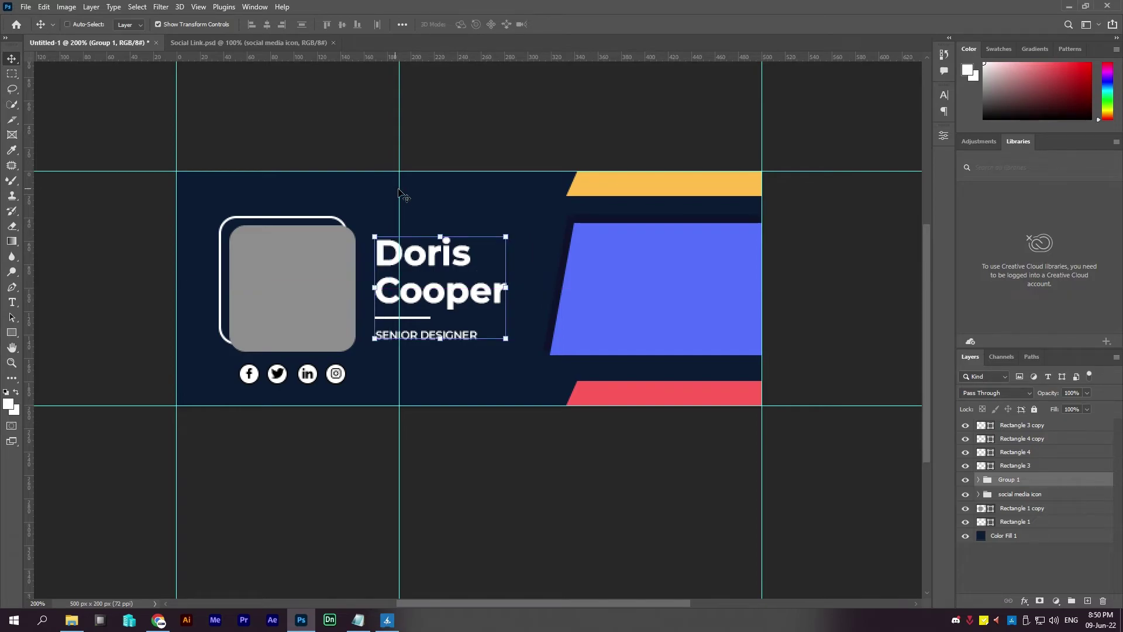
click(407, 135)
drag(400, 125, 375, 117)
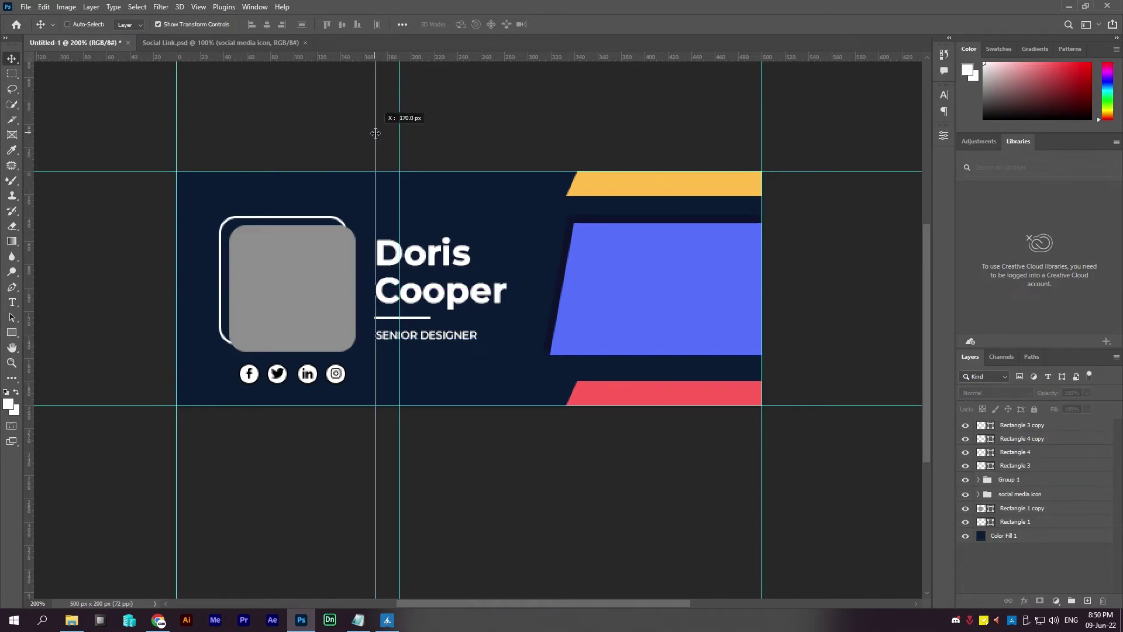
key(ctrl)
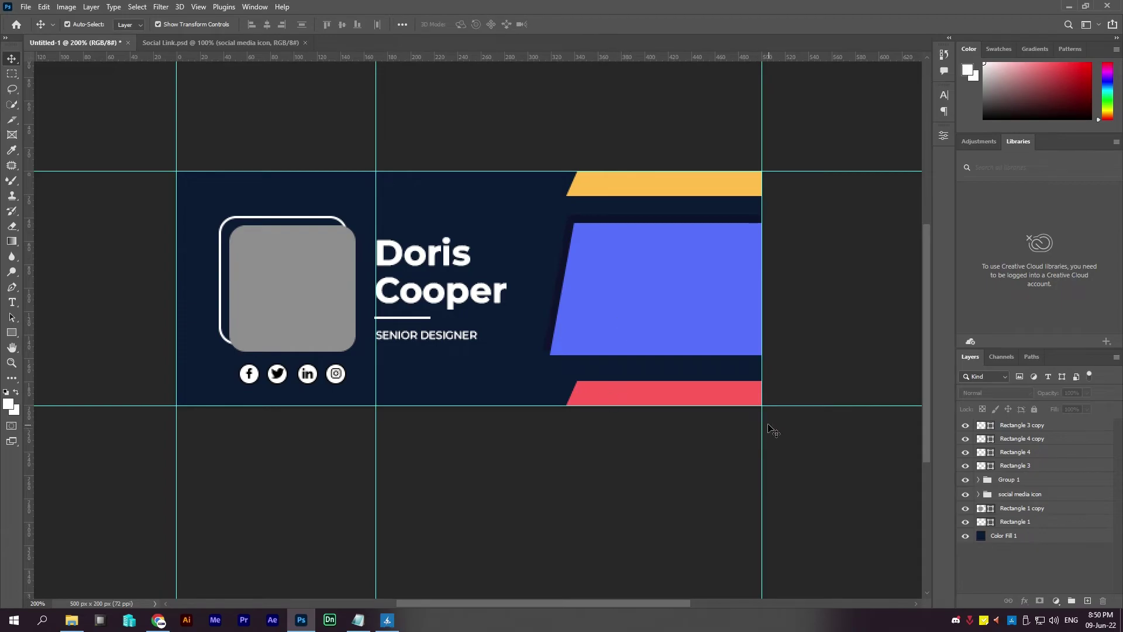
Bring the phone, globe and location-pin icon group from Social Link.psd onto the blue panel.
click(255, 42)
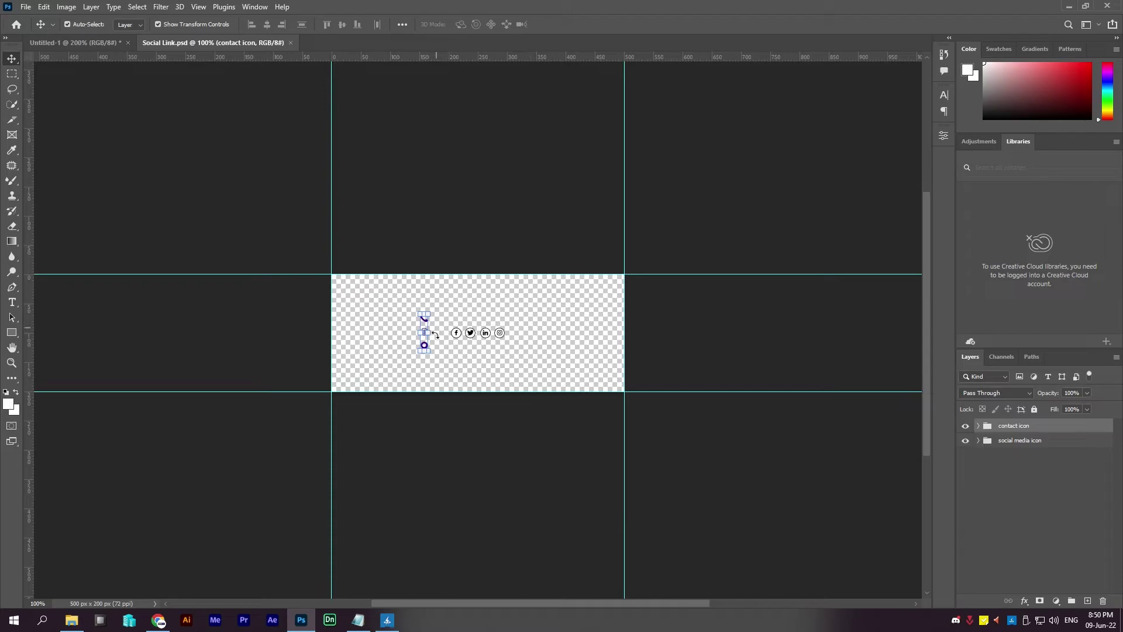
click(100, 43)
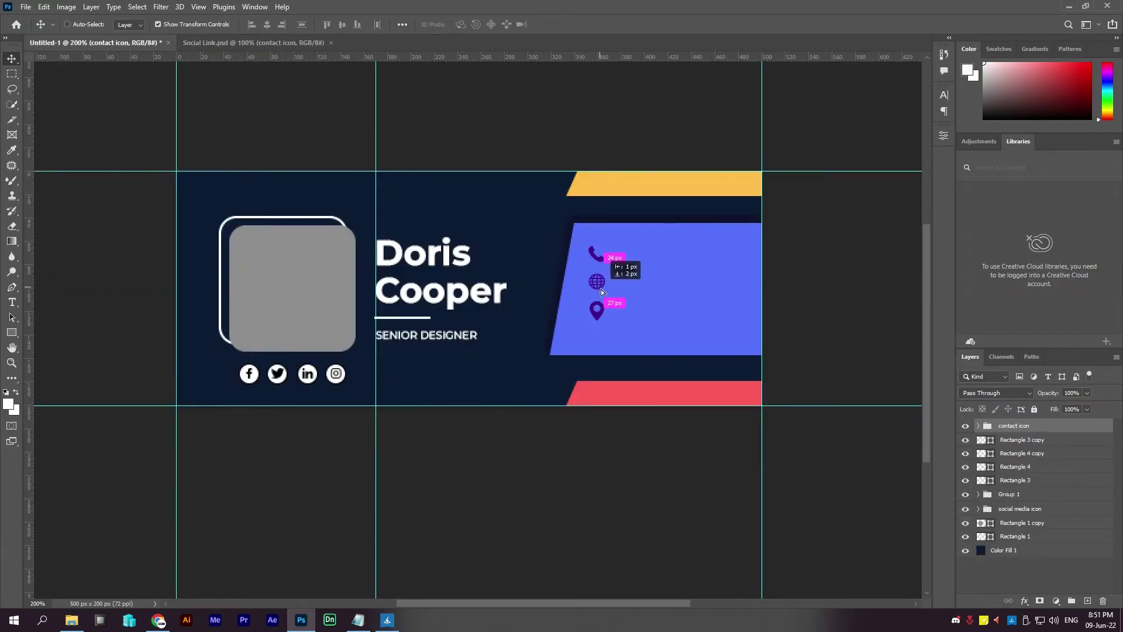
drag(600, 283, 610, 294)
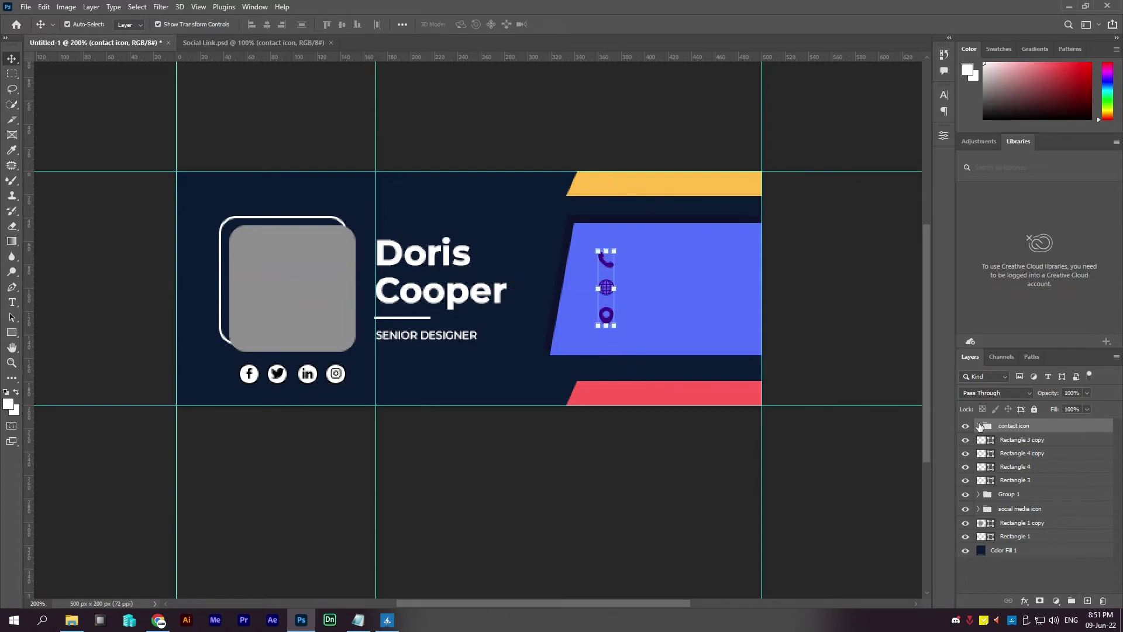
click(980, 427)
click(1033, 443)
click(1088, 600)
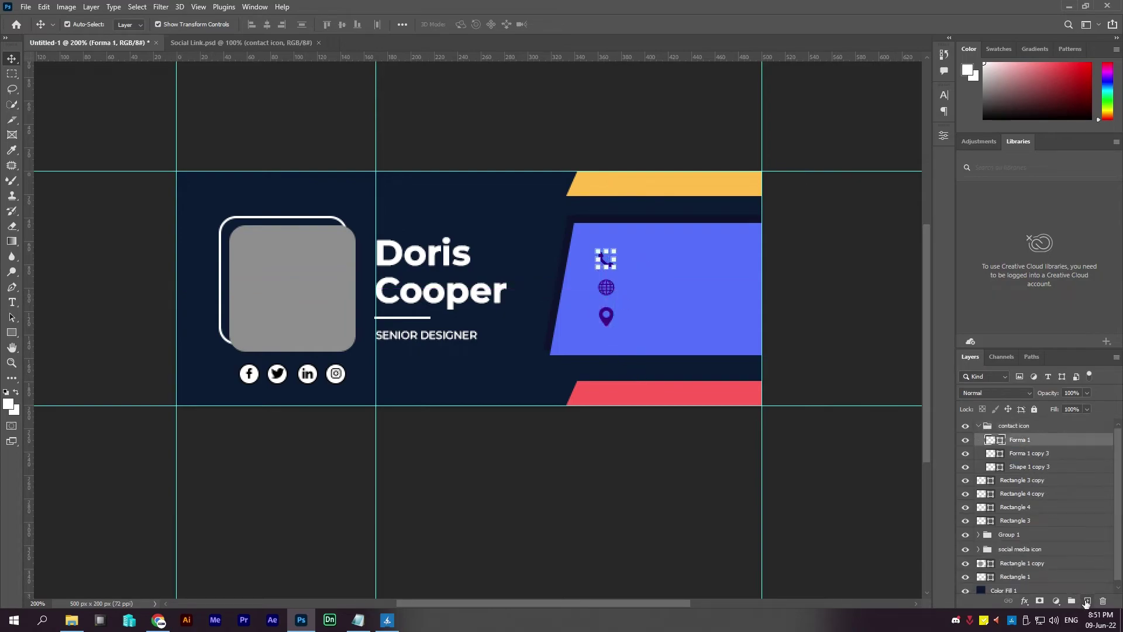
Create a text line holding the phone number cut from the Notepad notes.
click(12, 302)
click(646, 264)
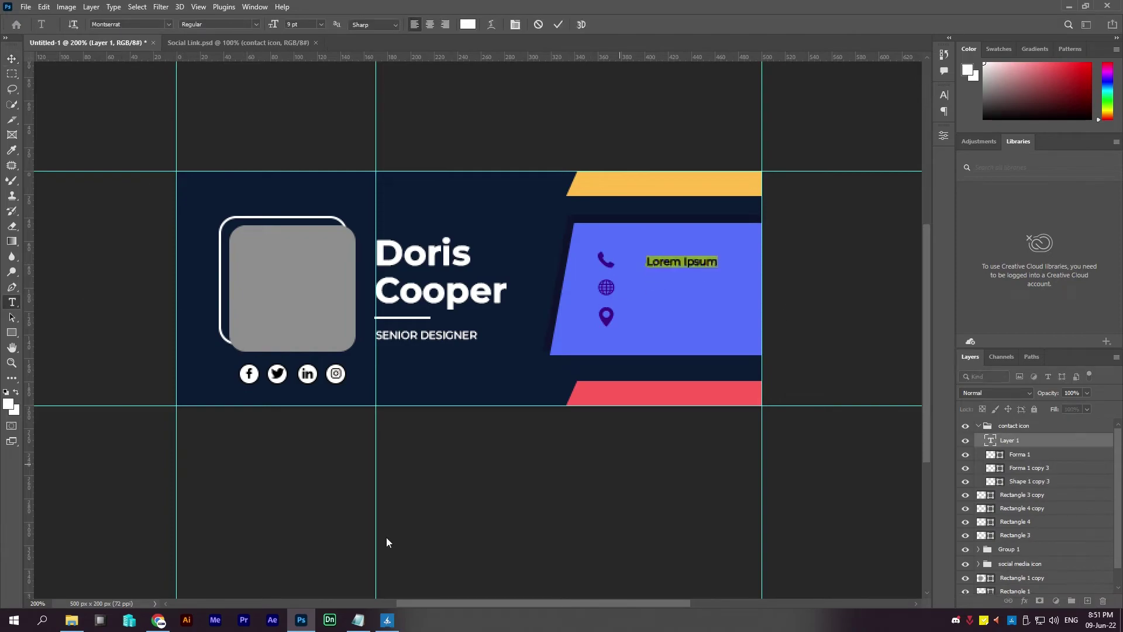
click(358, 621)
drag(468, 478, 332, 478)
key(ctrl+x)
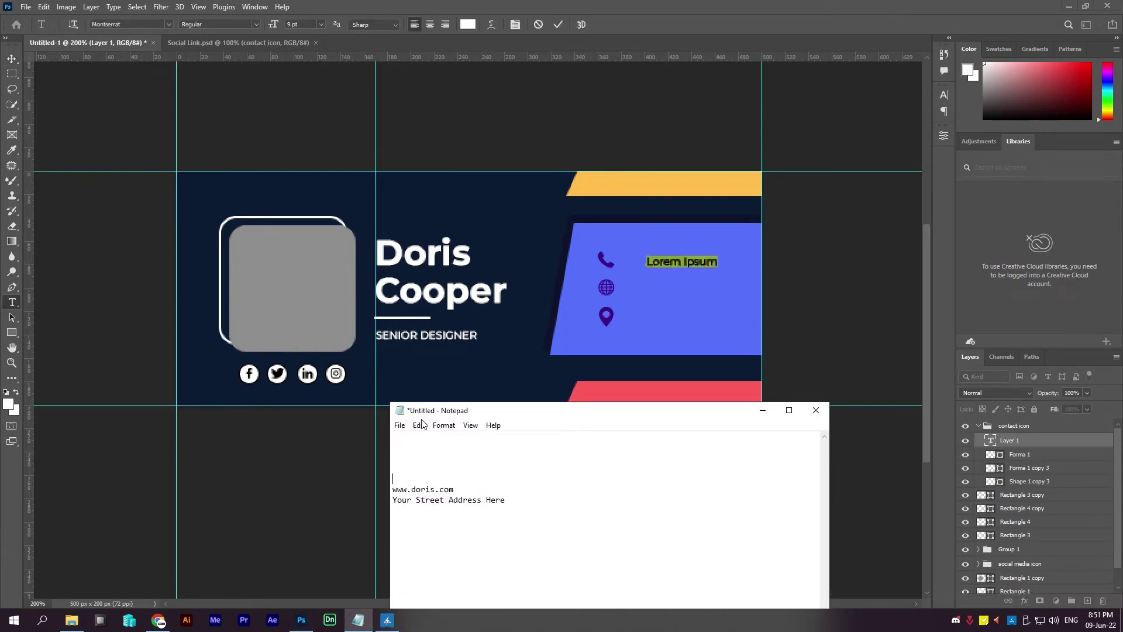
click(762, 410)
key(ctrl+v)
click(12, 59)
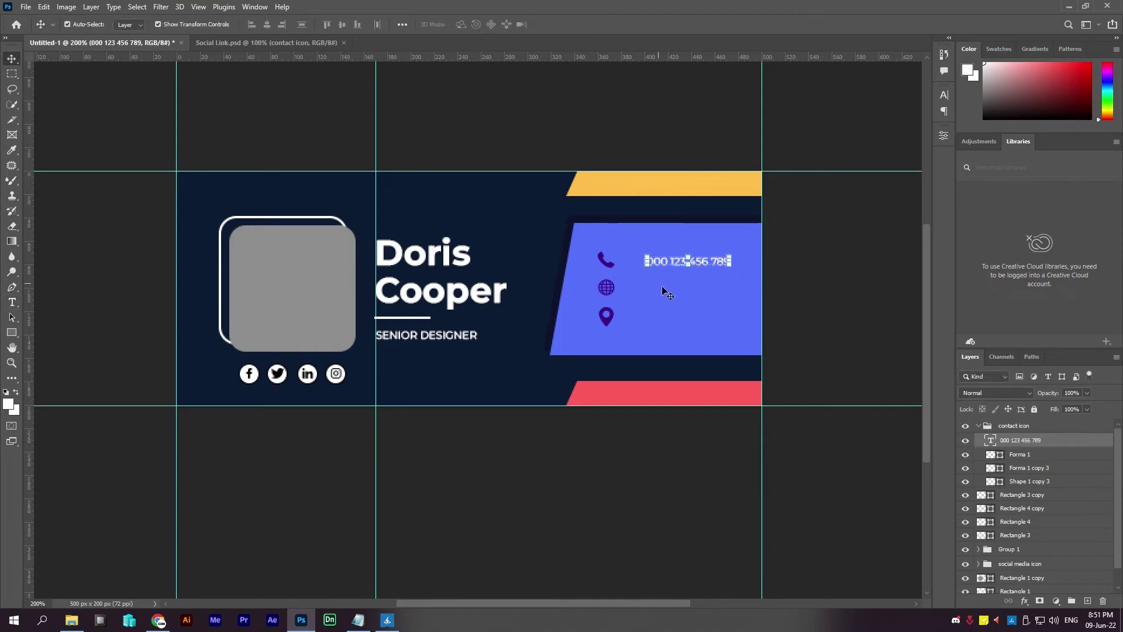
Position the phone number text right beside the phone icon.
drag(669, 265, 657, 261)
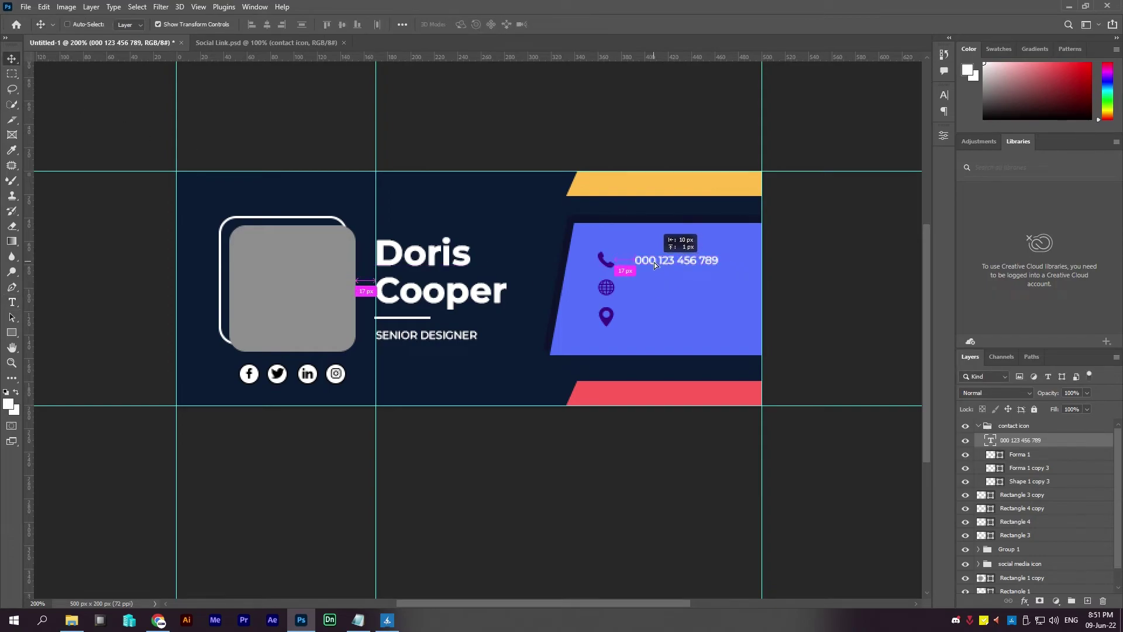
drag(658, 261, 654, 261)
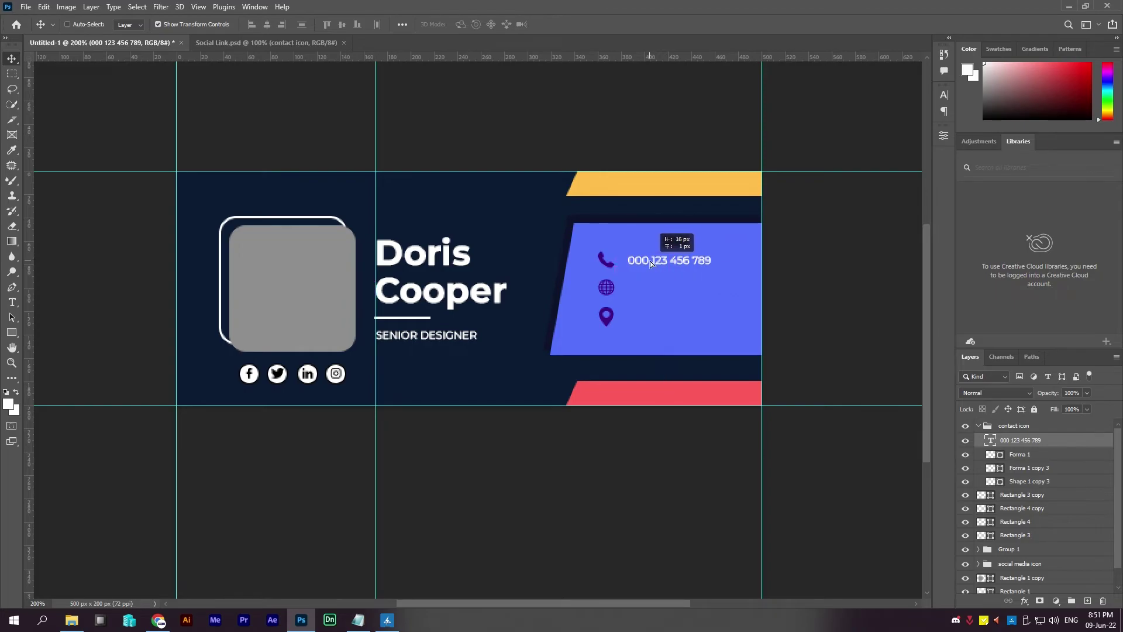
drag(654, 261, 657, 262)
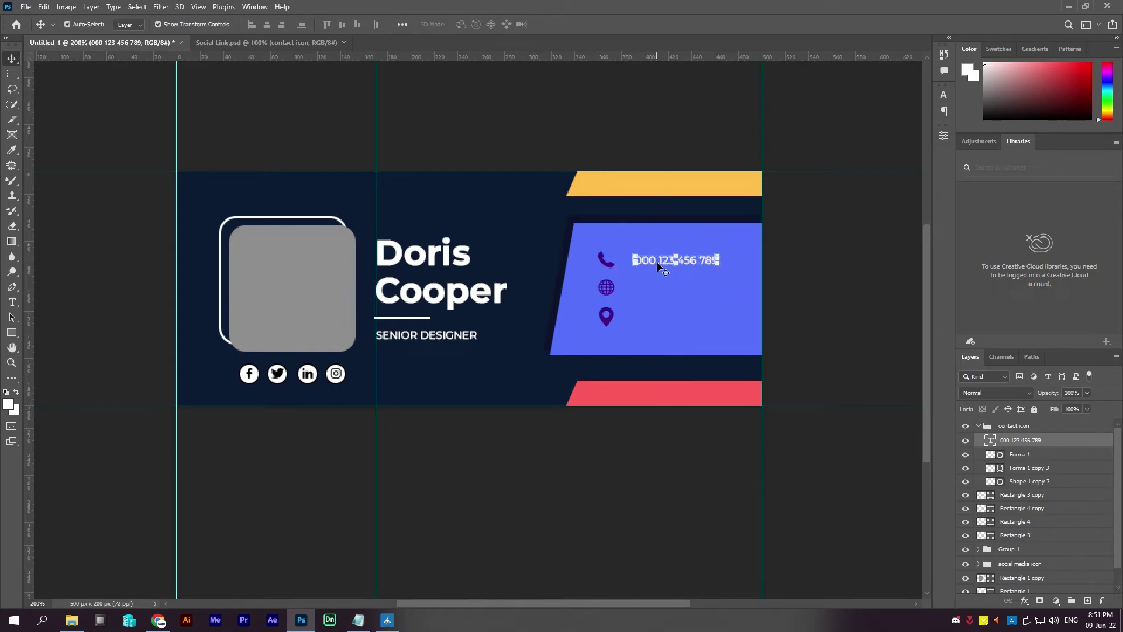
key(Left)
key(Left)
key(Left)
key(Up)
key(Up)
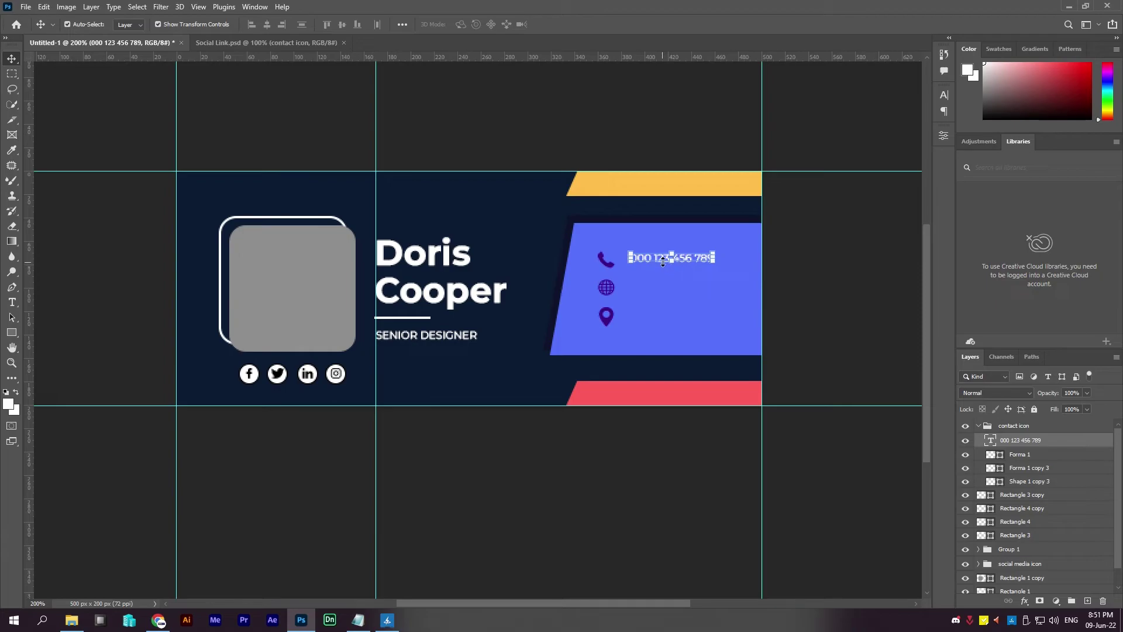
Duplicate the phone line and paste the website address from the notes into the copy.
drag(660, 283, 654, 317)
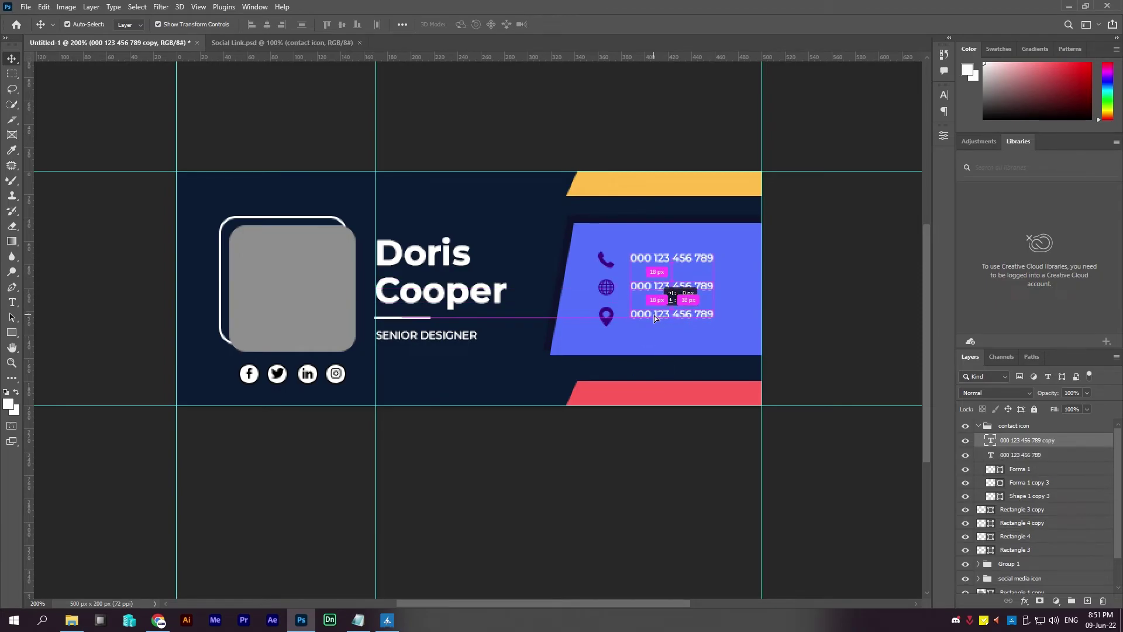
double_click(655, 317)
click(358, 620)
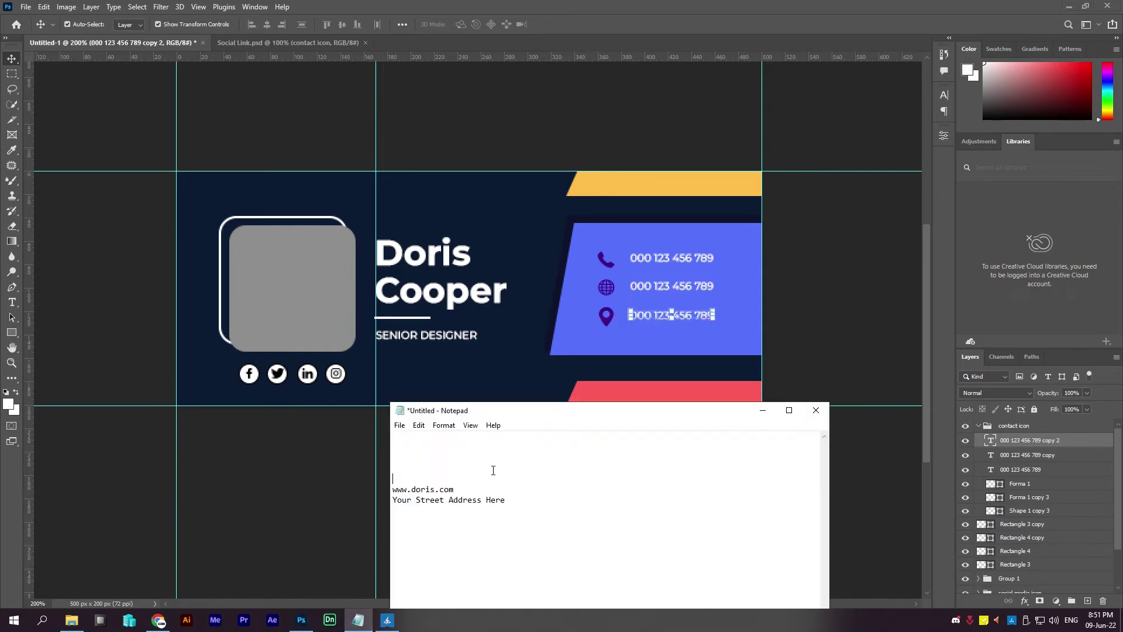
drag(455, 490, 435, 489)
key(shift+Home)
key(ctrl+x)
click(655, 286)
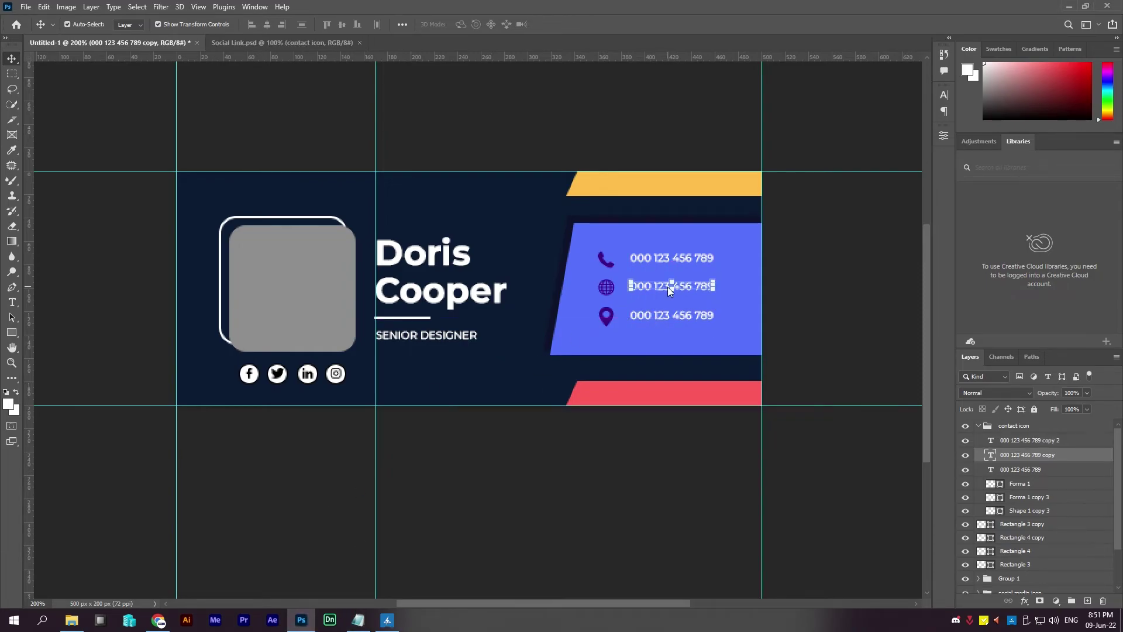
double_click(656, 285)
key(ctrl+v)
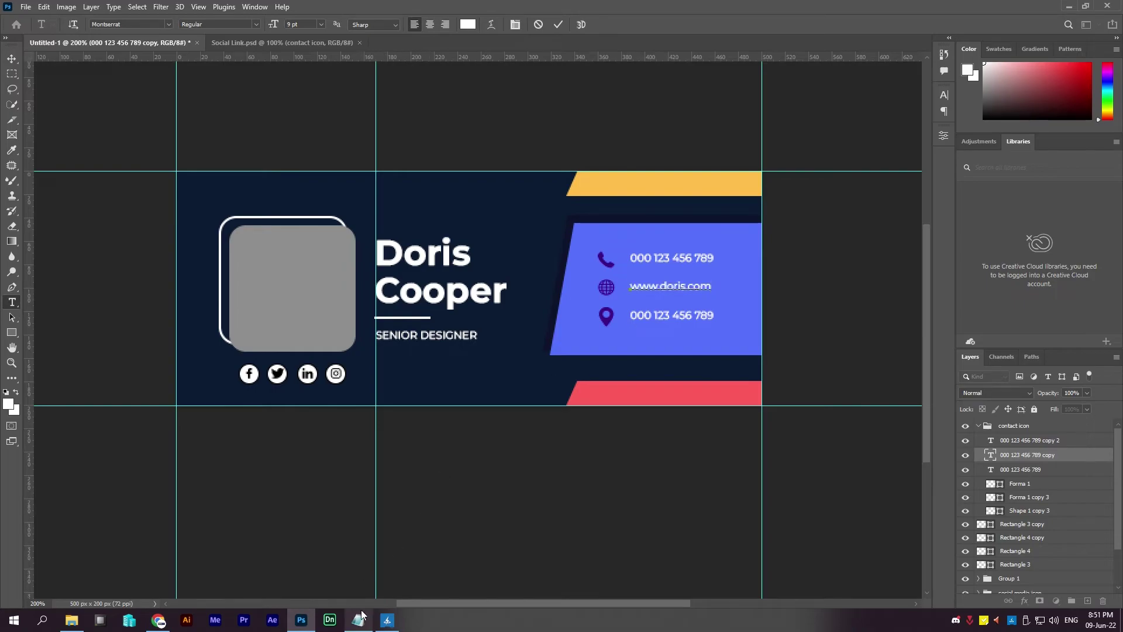
Paste 'Your Street Address Here' into the third contact line and commit it.
click(358, 620)
drag(505, 500, 462, 502)
key(shift+Home)
key(ctrl+x)
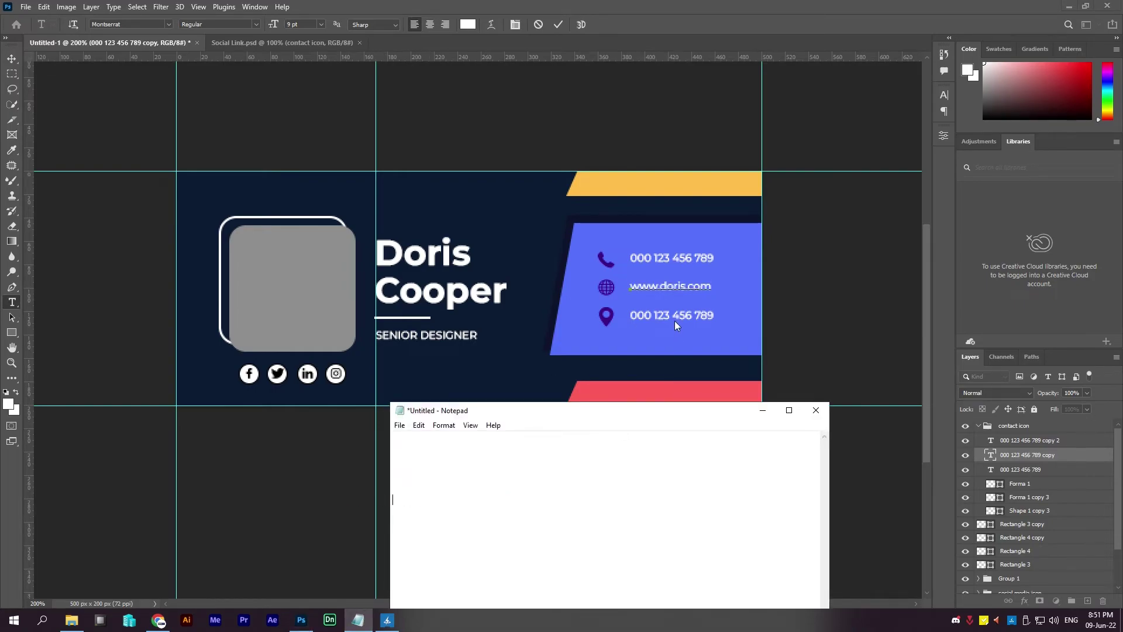
click(682, 310)
double_click(992, 442)
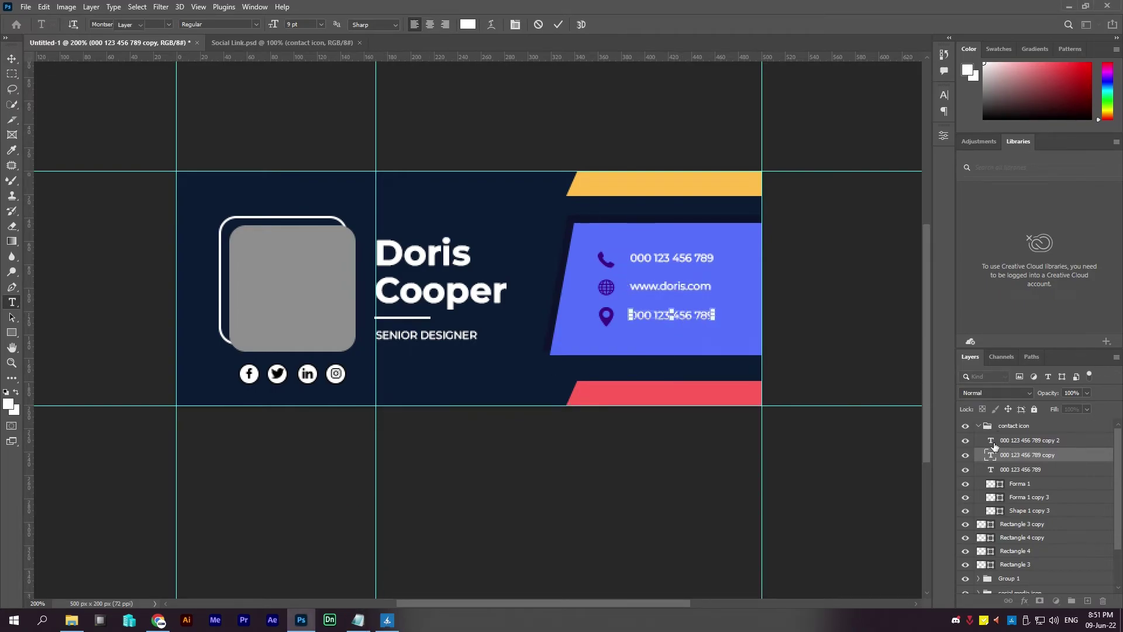
key(ctrl+v)
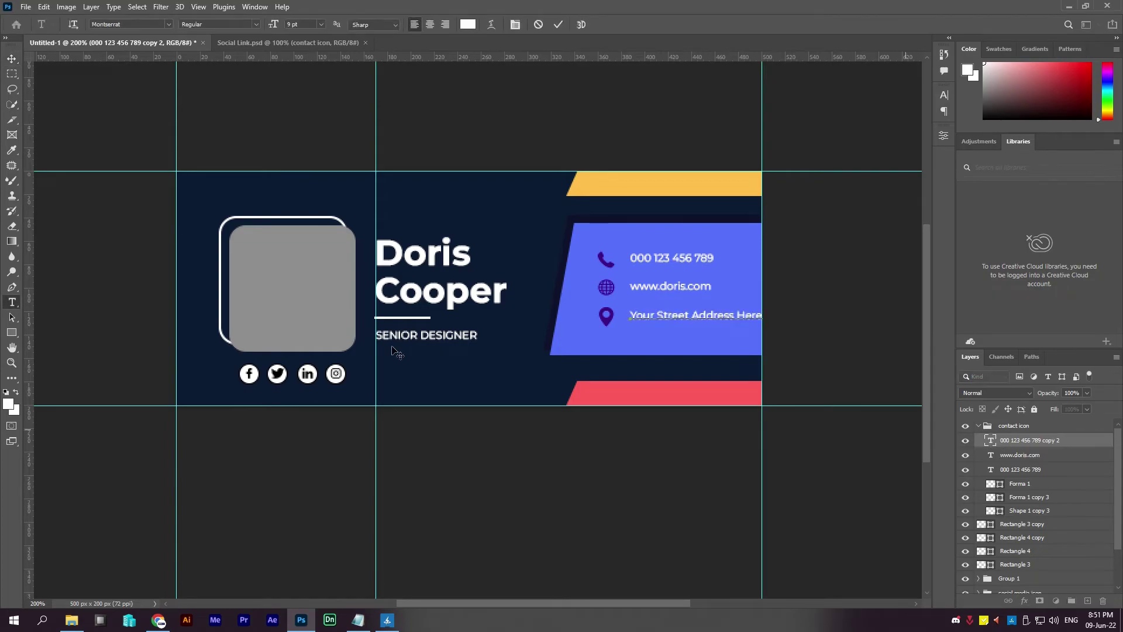
click(11, 58)
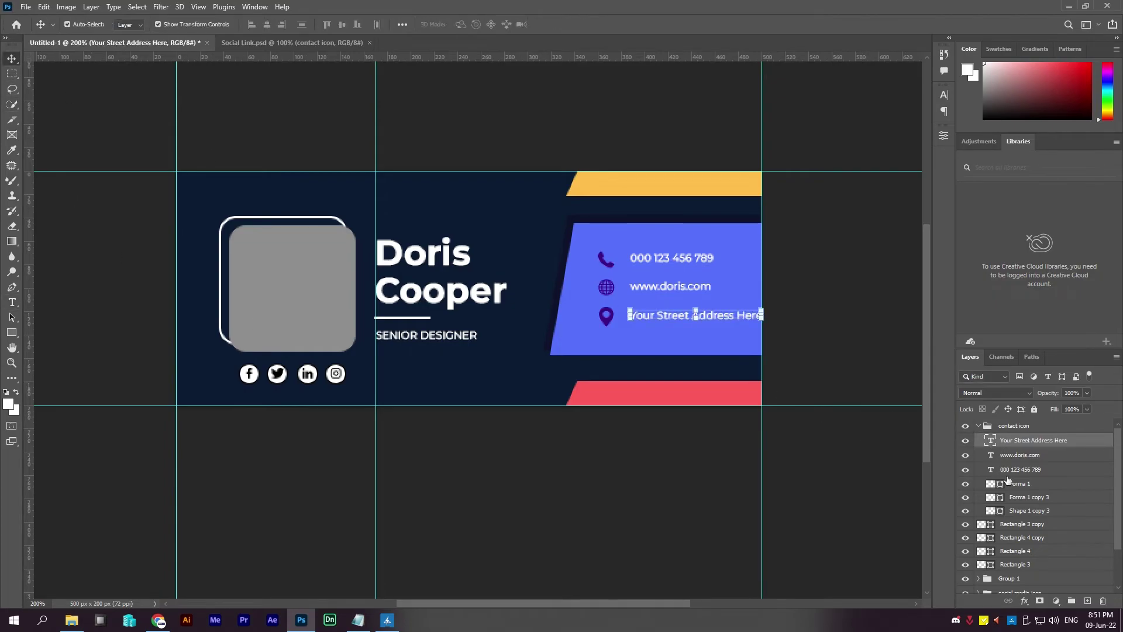
click(1024, 470)
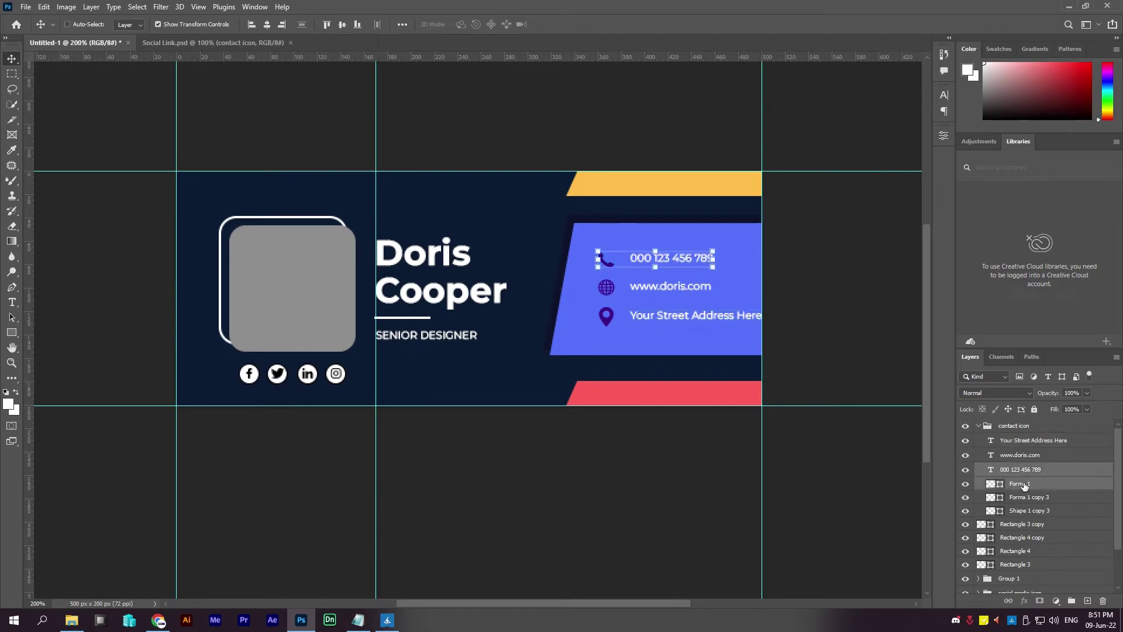
Move the three contact text lines and the three icons further left.
click(1024, 455)
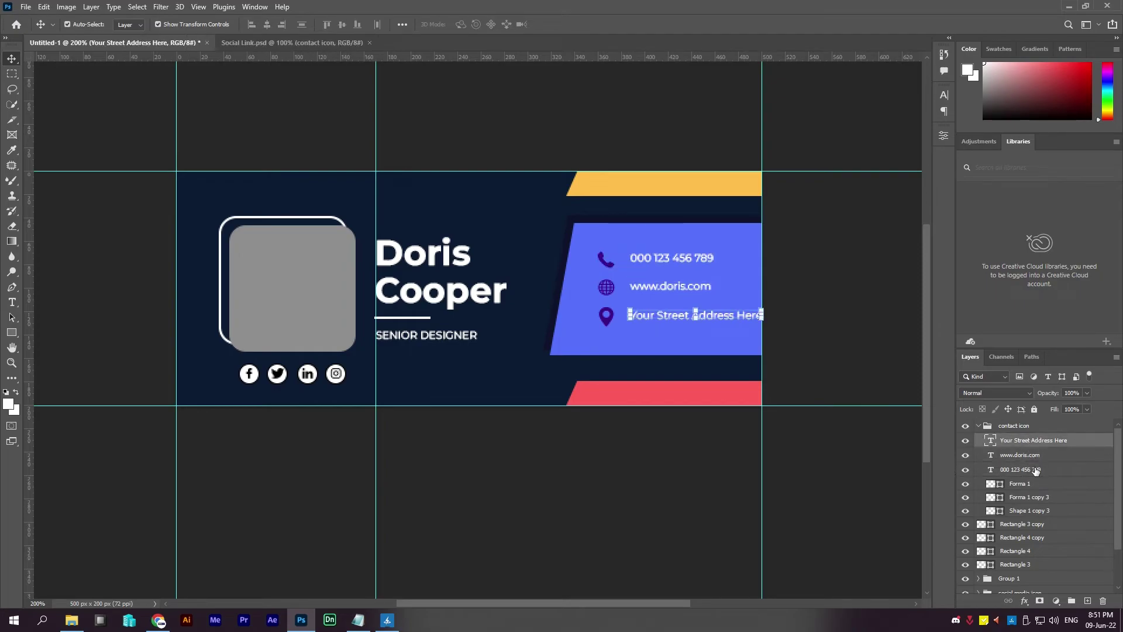
shift+click(1024, 469)
drag(654, 318, 646, 320)
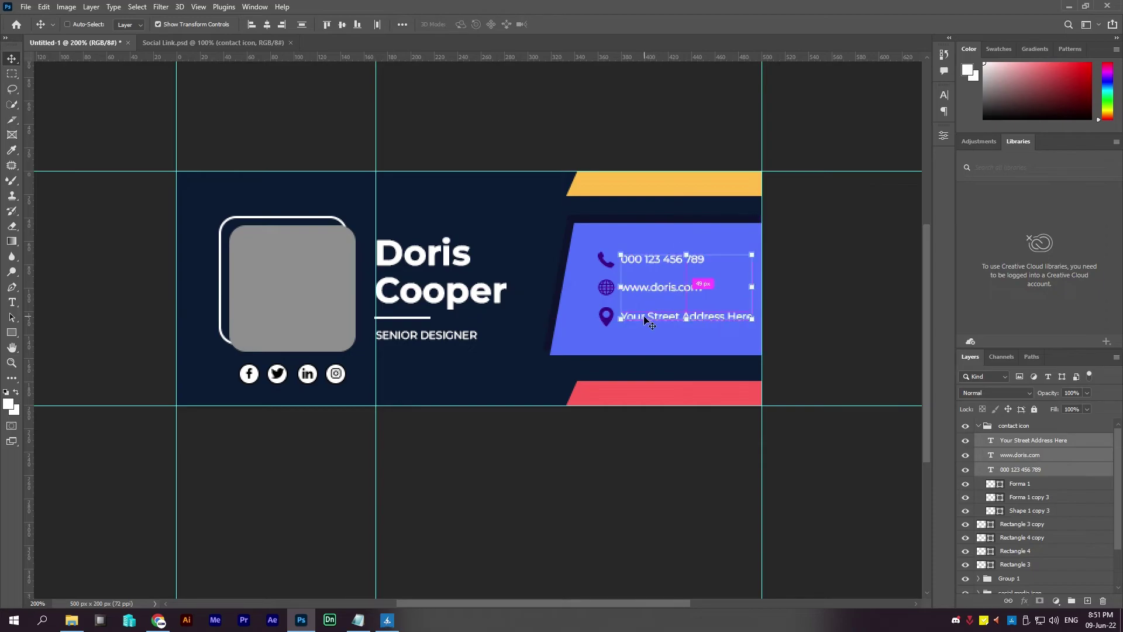
click(1020, 484)
shift+click(1017, 511)
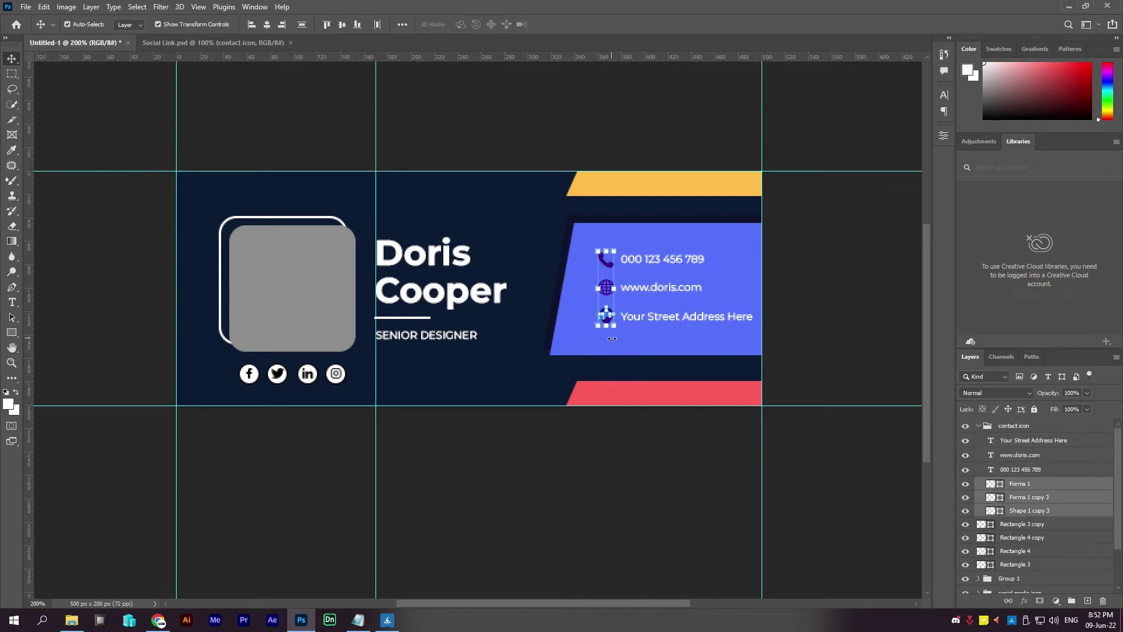
key(ctrl)
drag(616, 330, 605, 323)
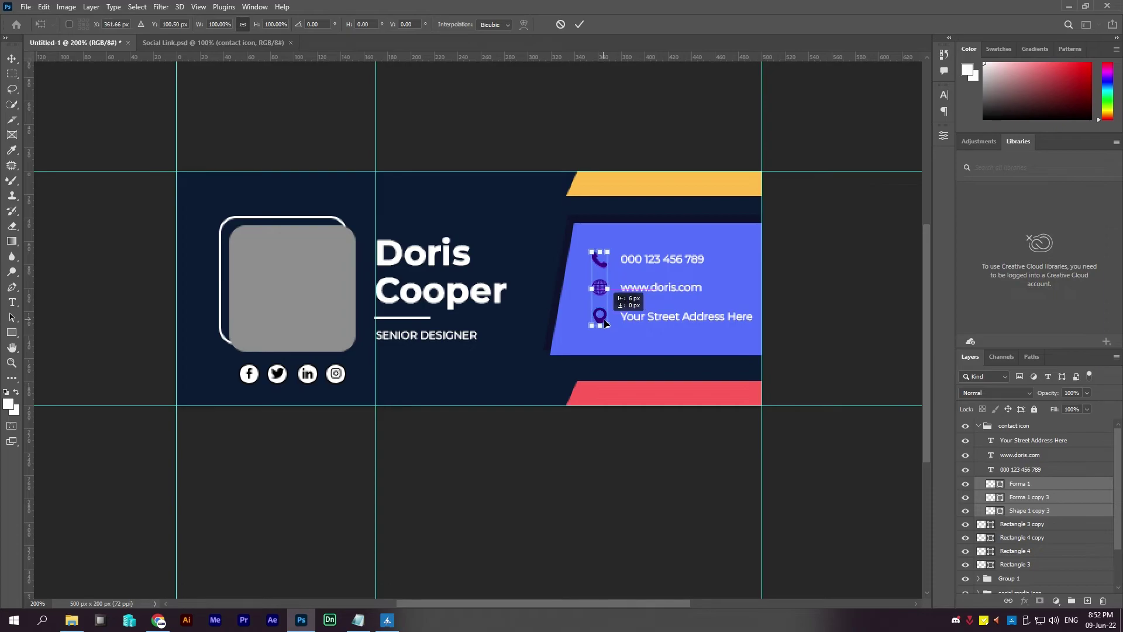
key(Return)
Align vertical centres of each icon with its text: phone, website and address.
click(1031, 485)
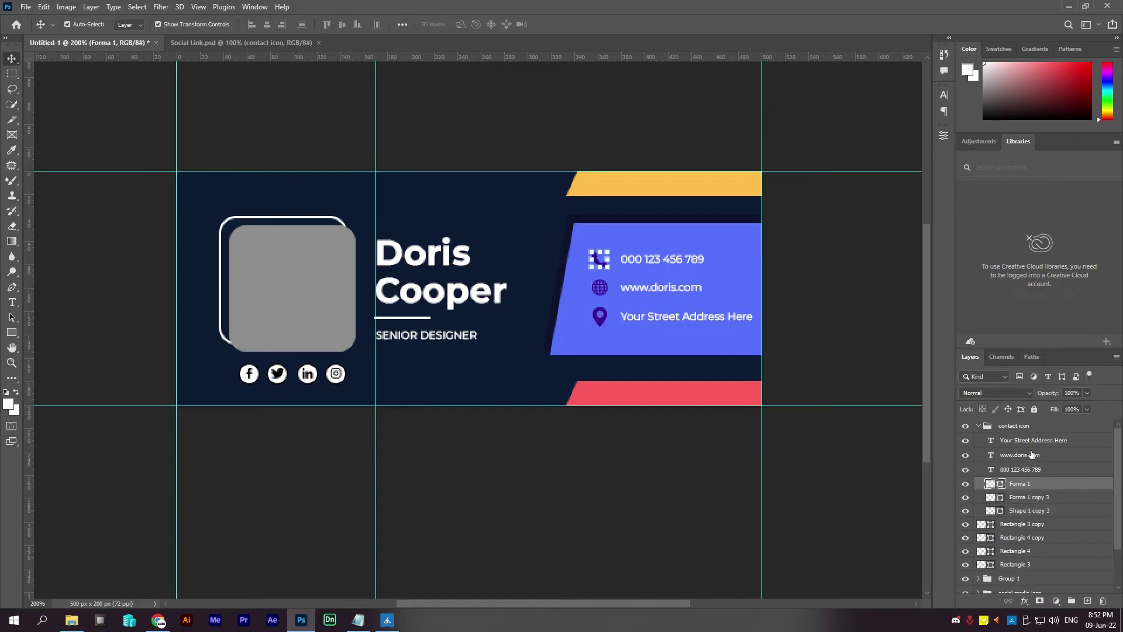
ctrl+click(1030, 469)
click(342, 25)
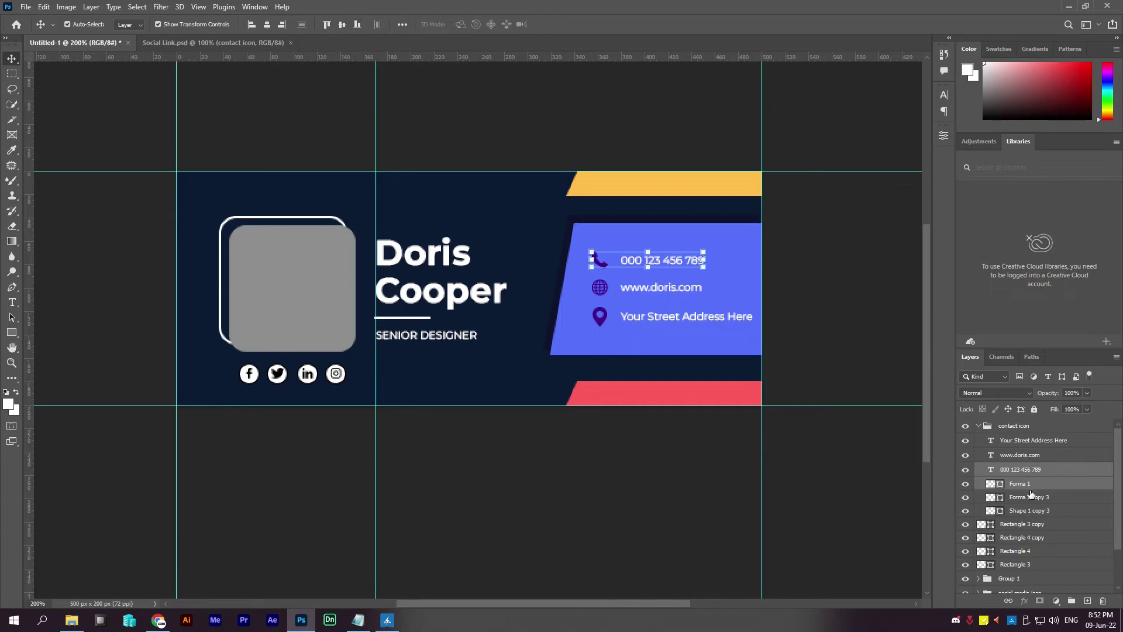
click(1030, 497)
ctrl+click(1024, 455)
click(342, 25)
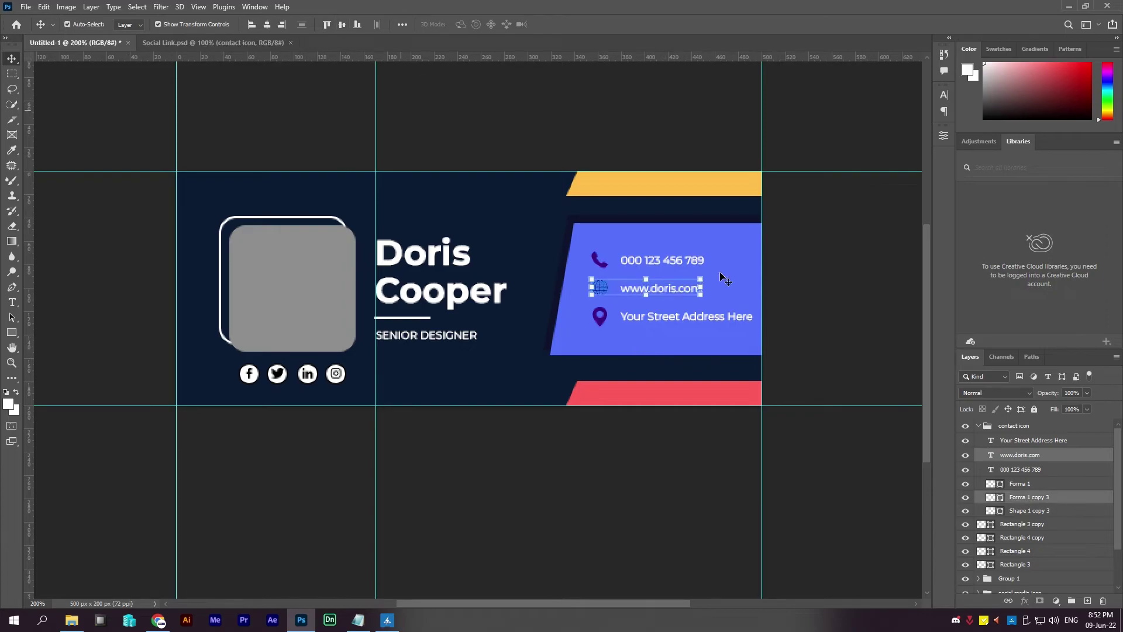
click(1023, 440)
ctrl+click(1030, 510)
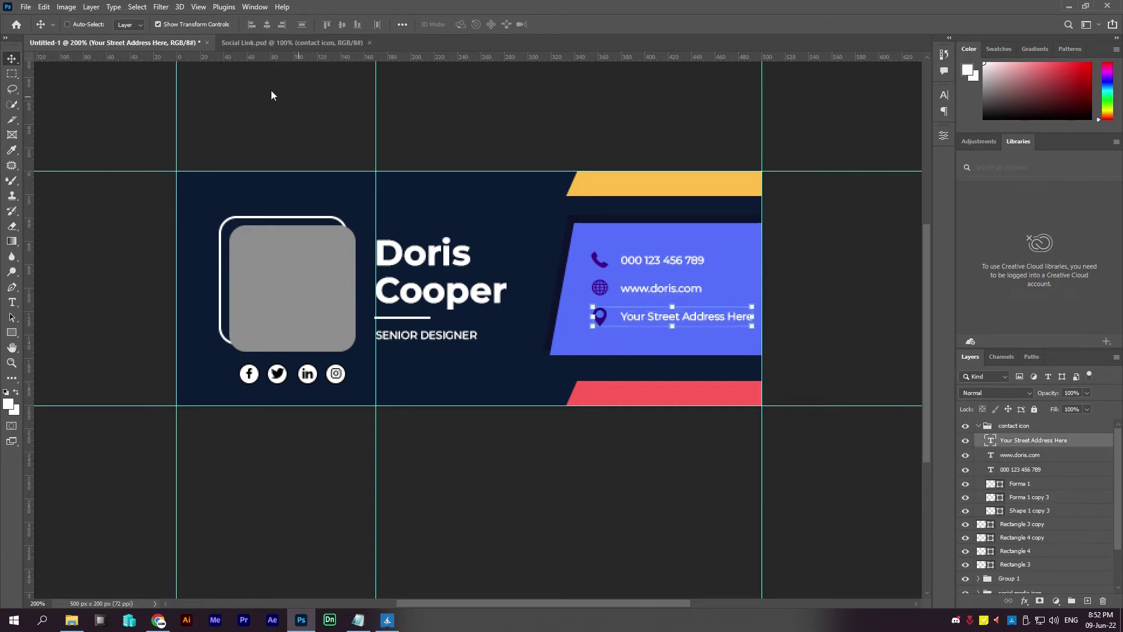
click(342, 26)
click(11, 73)
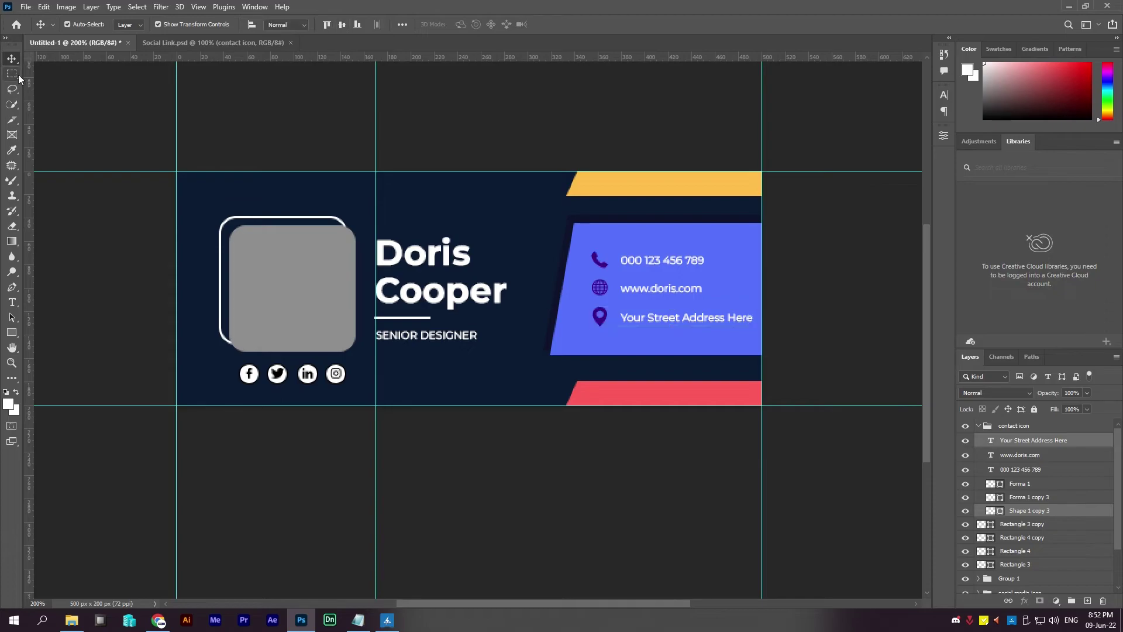
Change the phone, globe and pin icon fills to white (#ffffff).
scroll(549, 209, down, 3)
scroll(709, 300, up, 2)
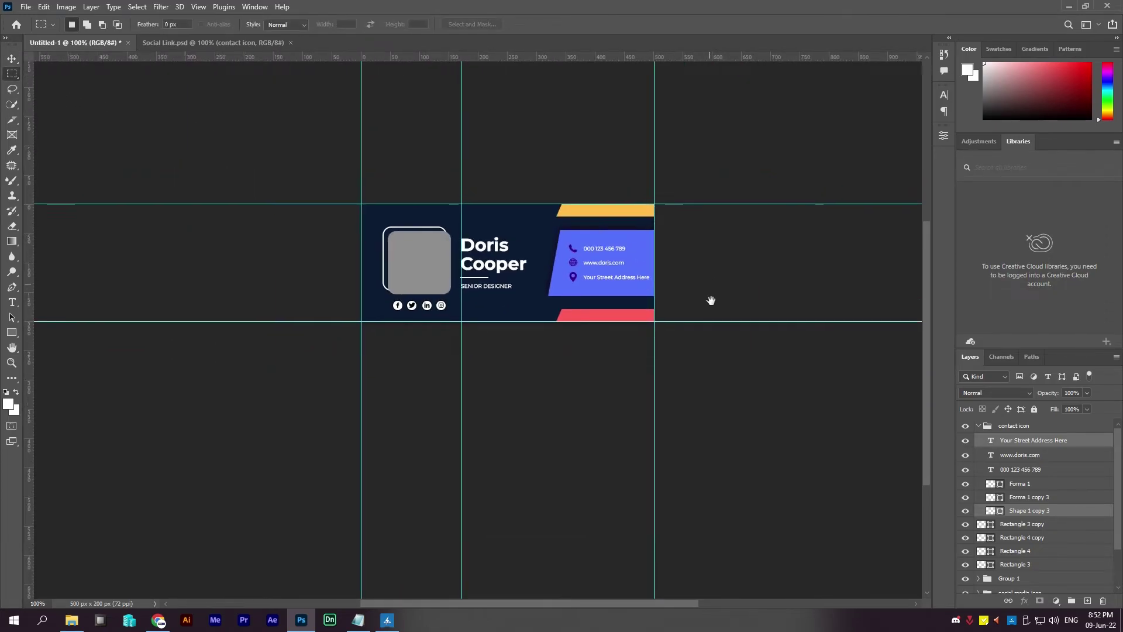
click(1004, 455)
double_click(991, 483)
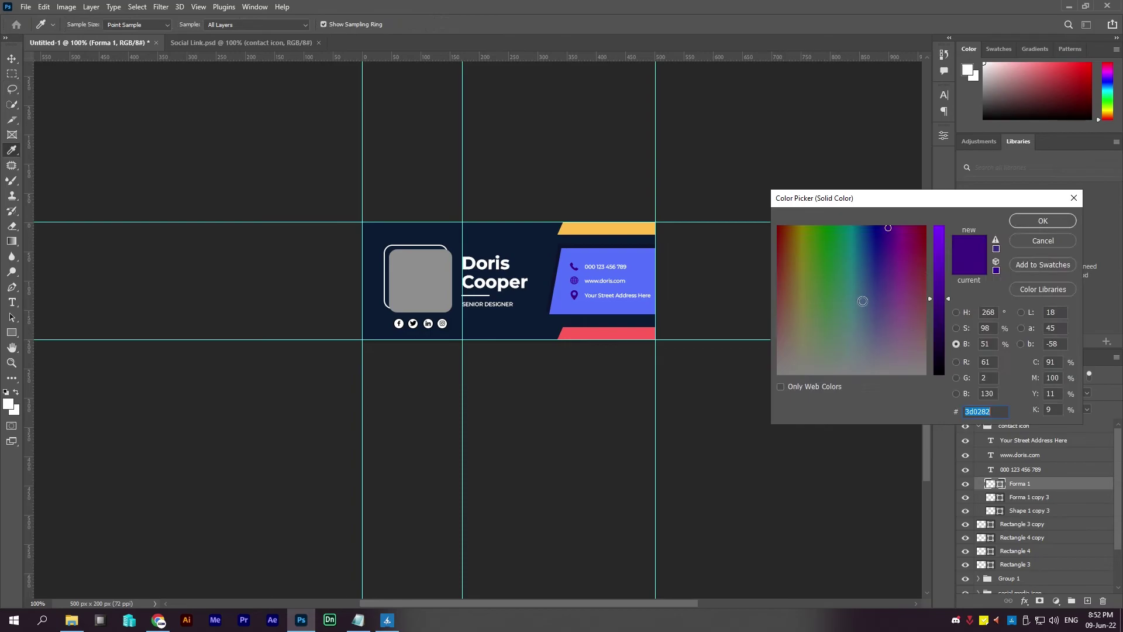
text(ffffff)
click(956, 312)
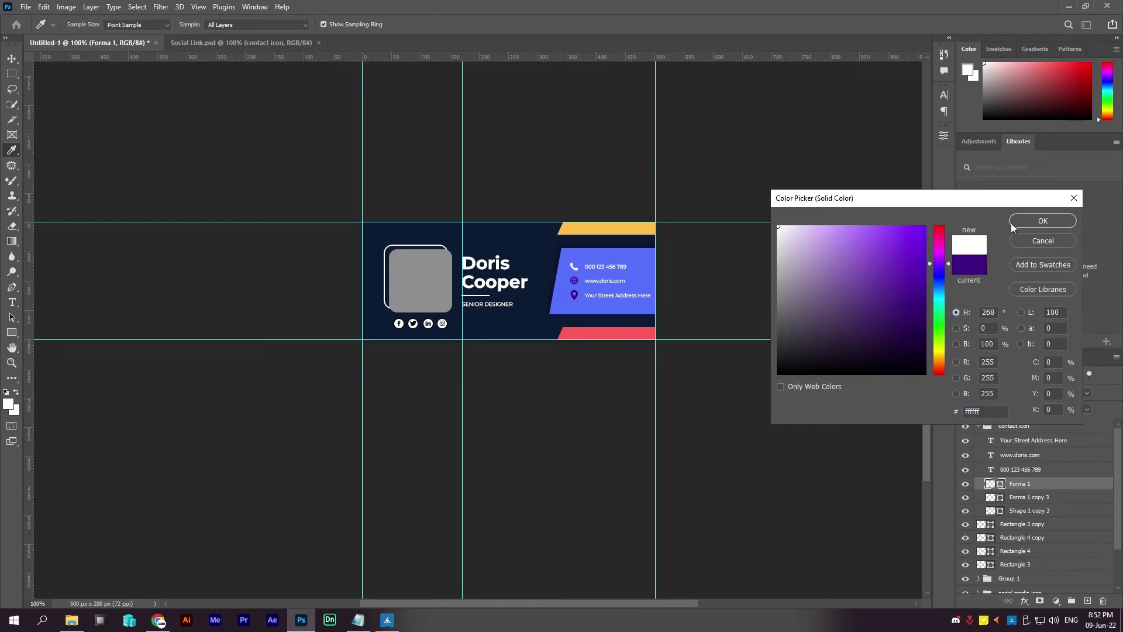
click(1012, 223)
double_click(990, 497)
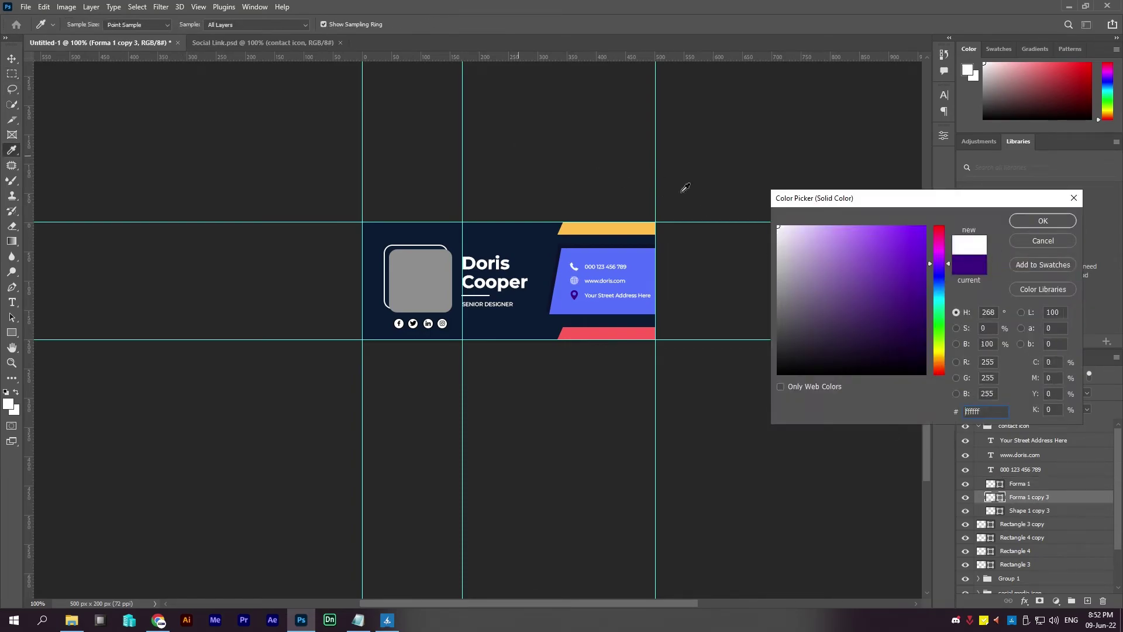
click(1025, 225)
double_click(999, 511)
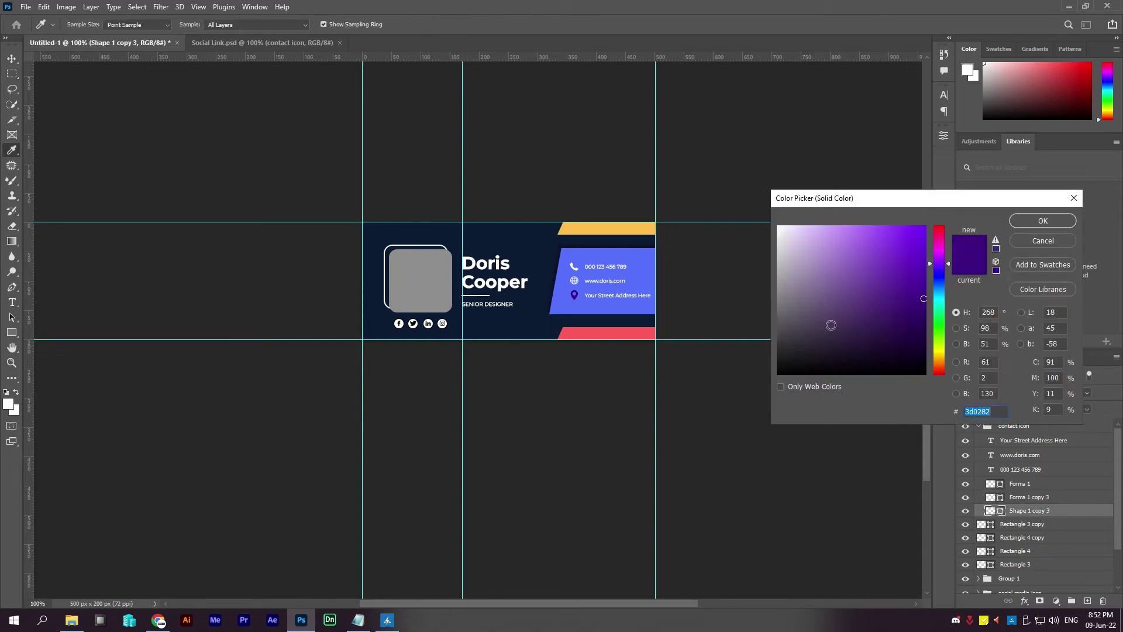
click(1034, 225)
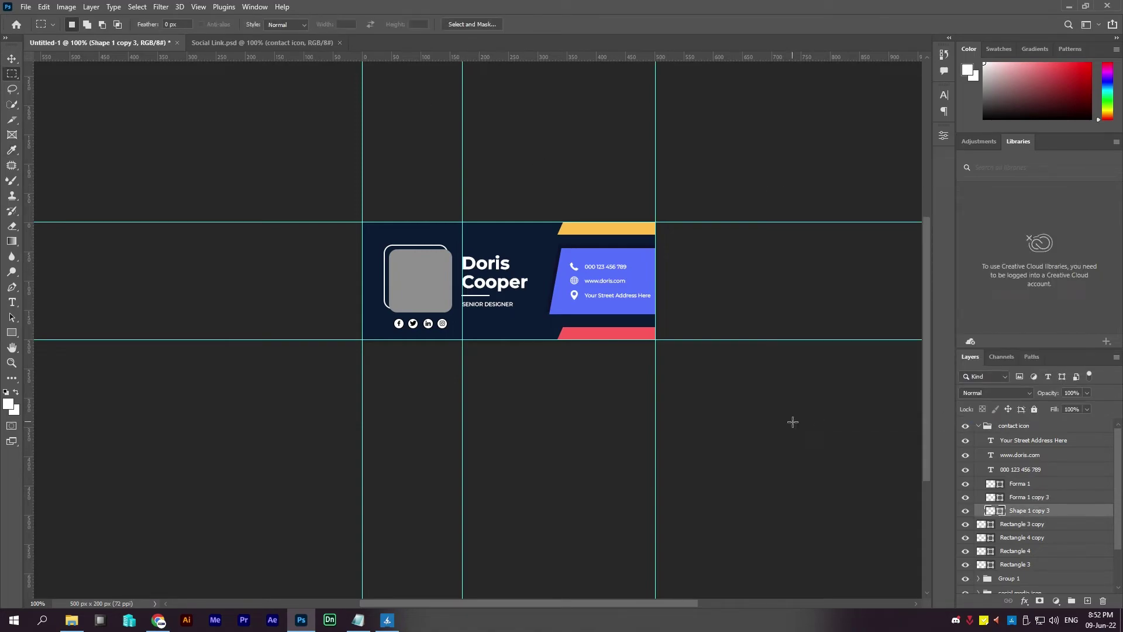
Open the grey square placeholder layer as its own smart-object document.
click(979, 426)
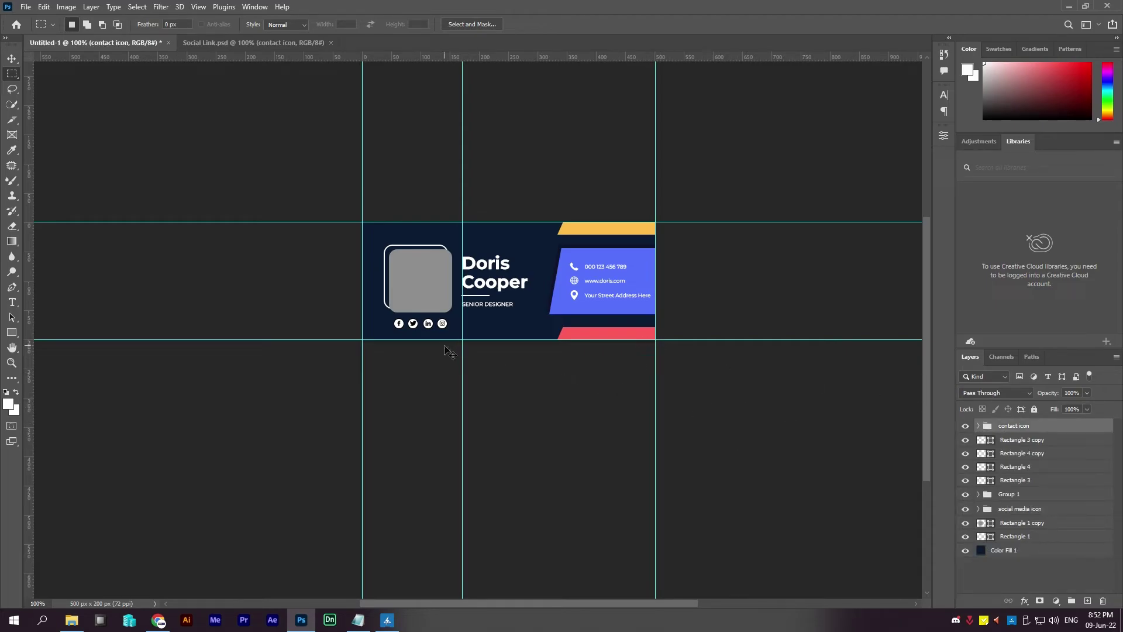
scroll(449, 338, up, 1)
scroll(451, 336, down, 1)
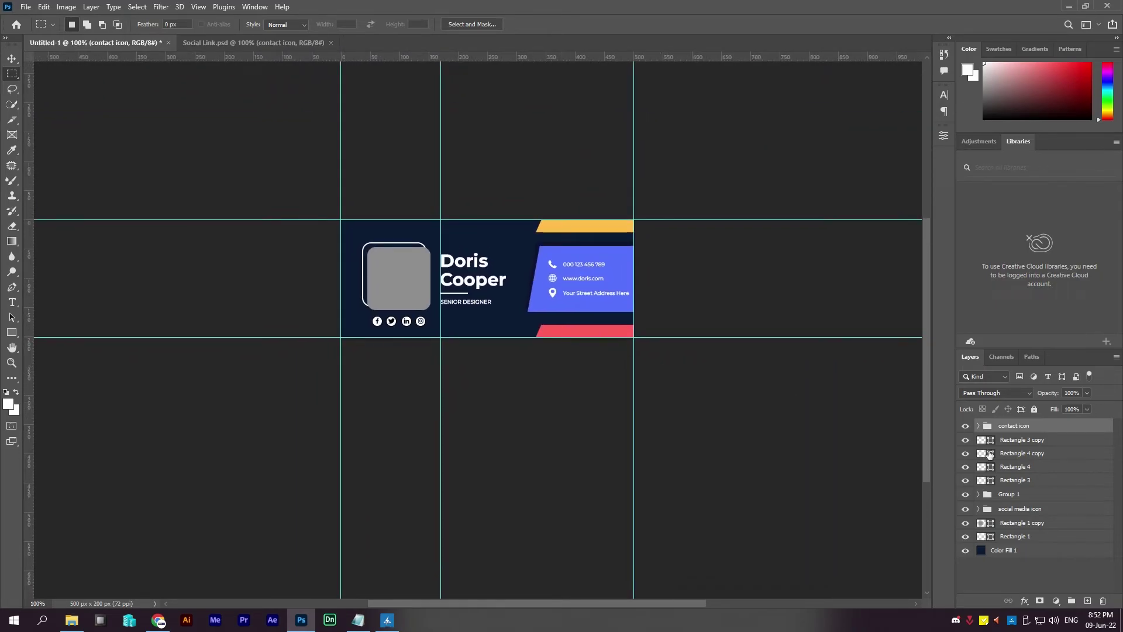
click(1015, 536)
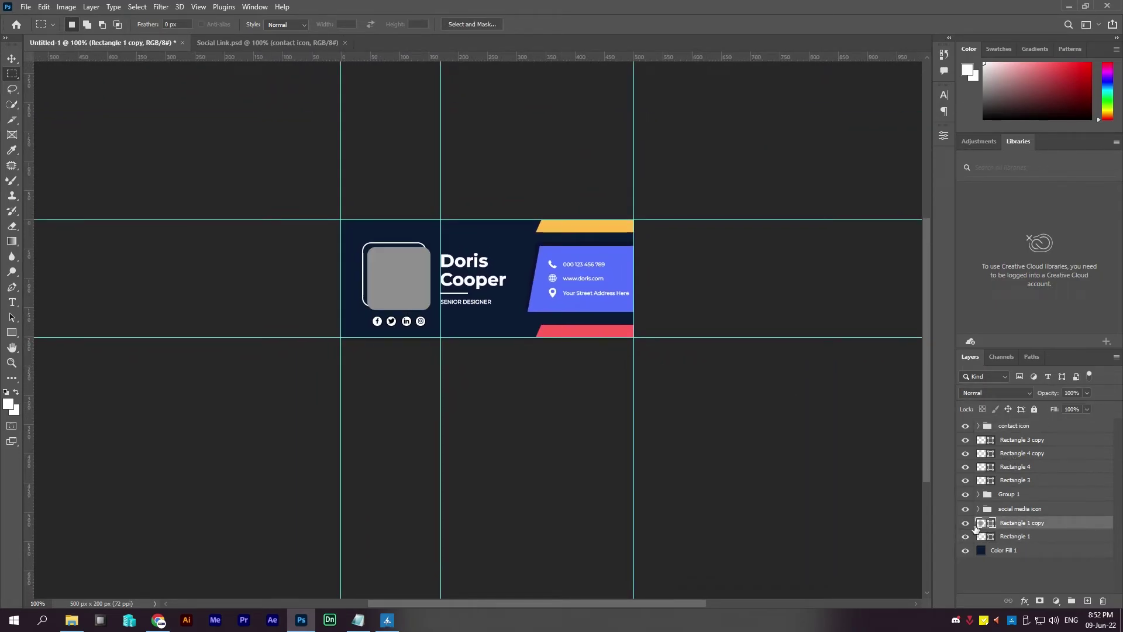
right_click(975, 528)
click(1015, 340)
double_click(992, 526)
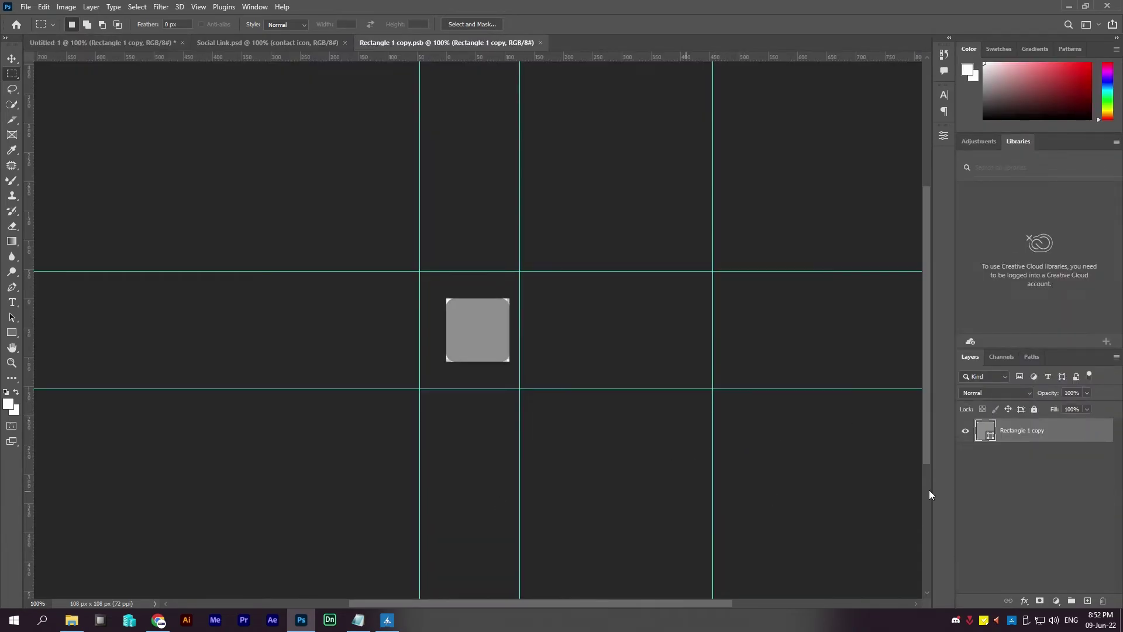
Add a new layer clipped to the square and drop in the curly-haired man's portrait.
click(1088, 600)
right_click(1047, 433)
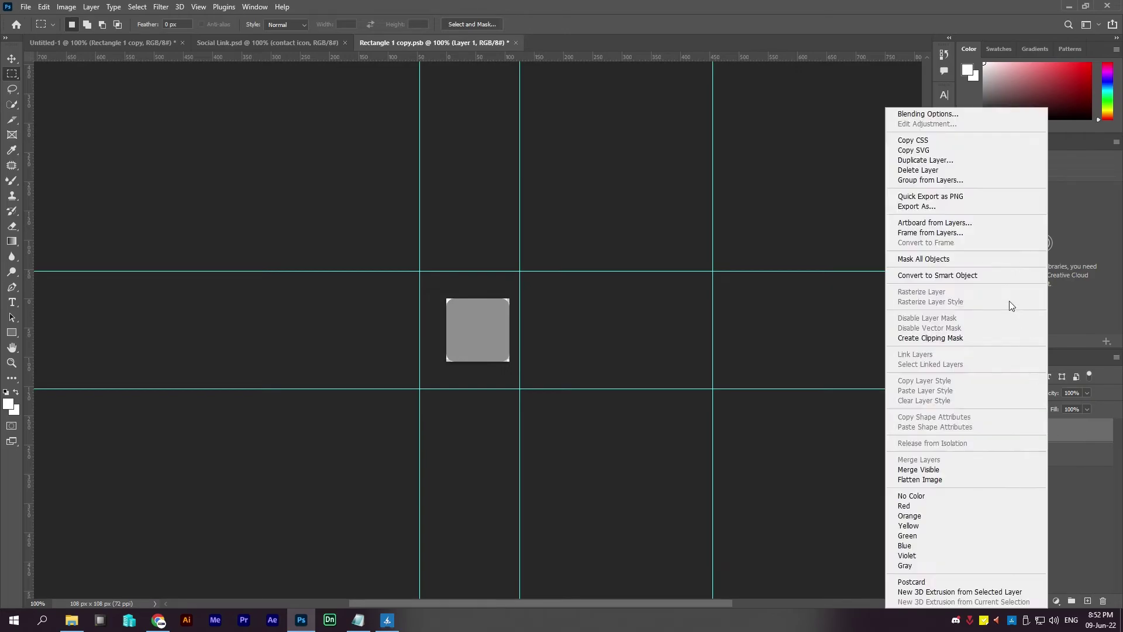
click(960, 338)
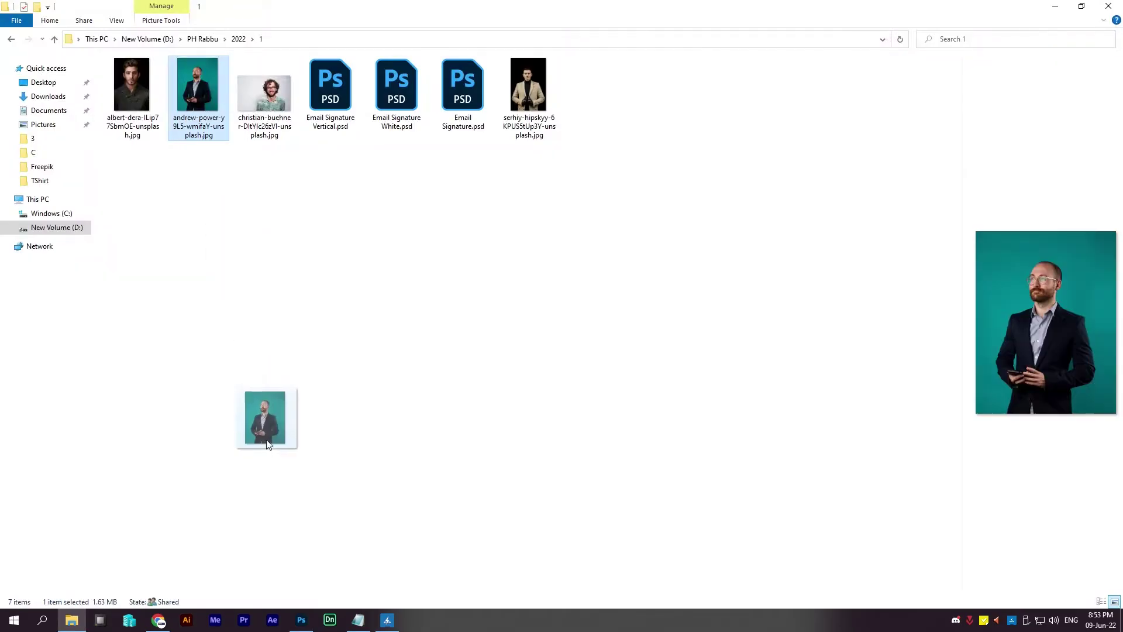
drag(227, 276, 271, 445)
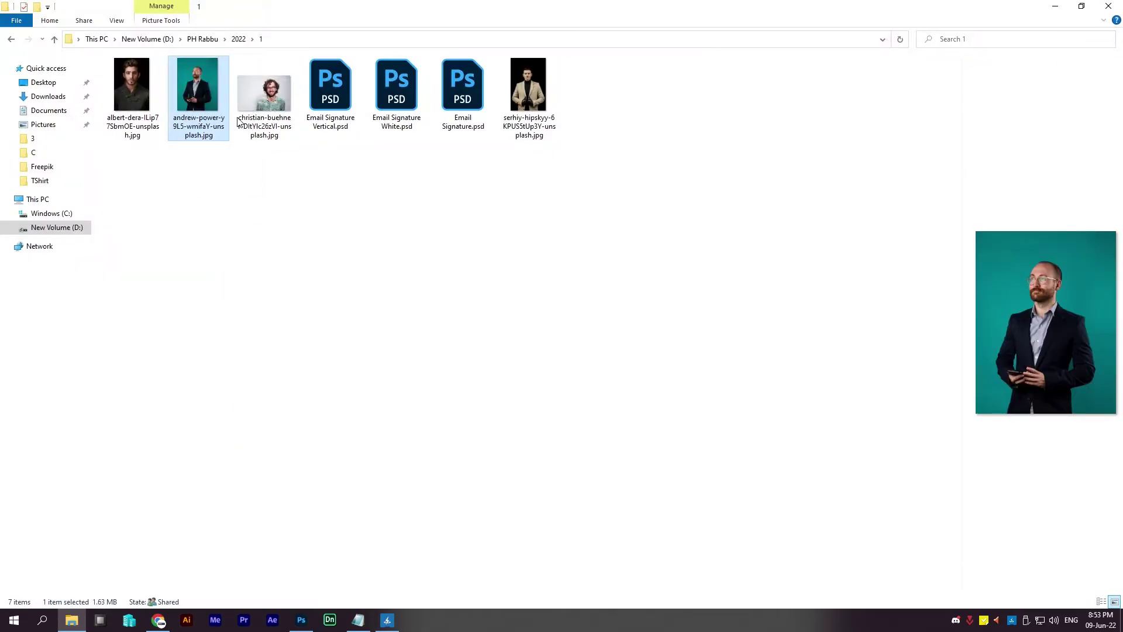
mouse_move(264, 93)
mouse_down()
mouse_move(253, 534)
mouse_move(306, 623)
mouse_move(511, 349)
mouse_up()
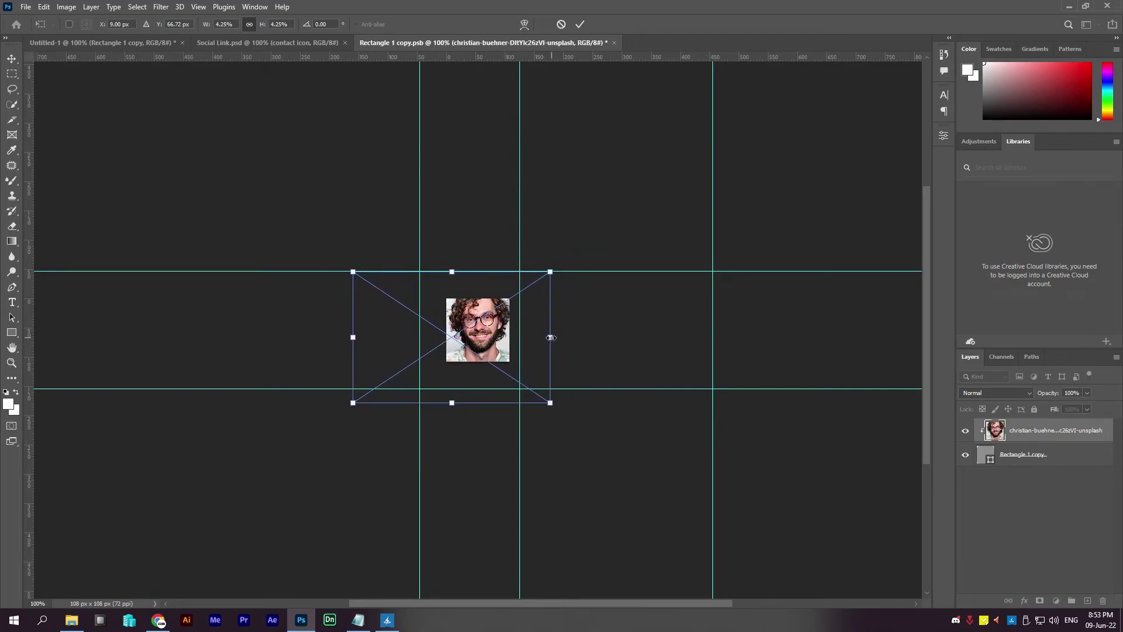
Scale the portrait down to fit the square, commit, and save the portrait document.
drag(511, 350, 506, 342)
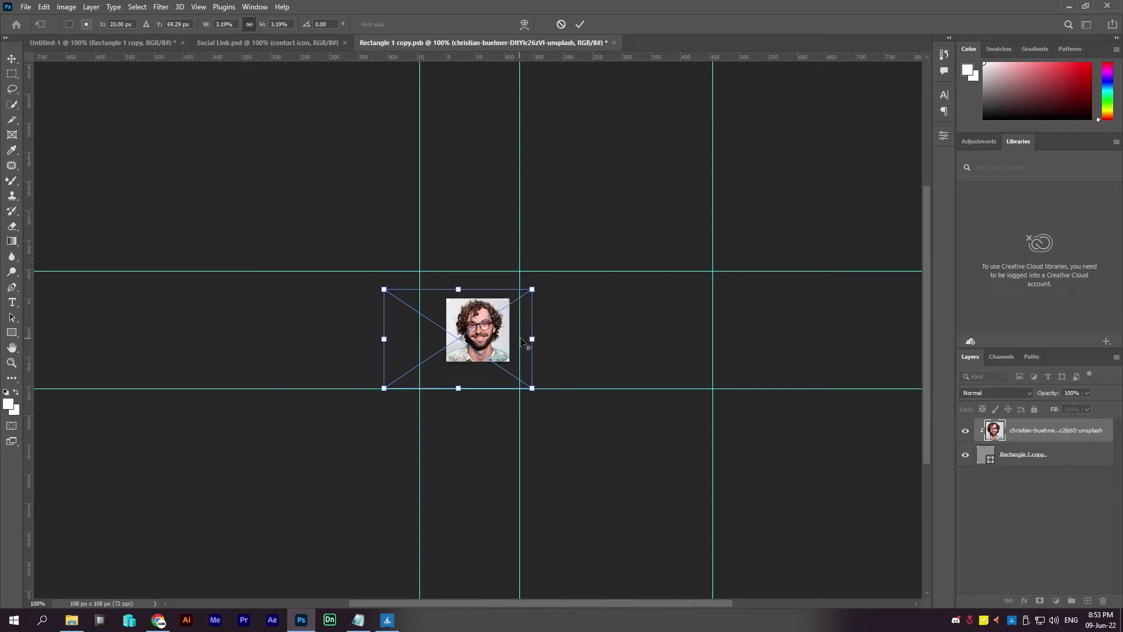
mouse_move(507, 341)
mouse_down()
mouse_move(517, 344)
mouse_move(503, 345)
mouse_up()
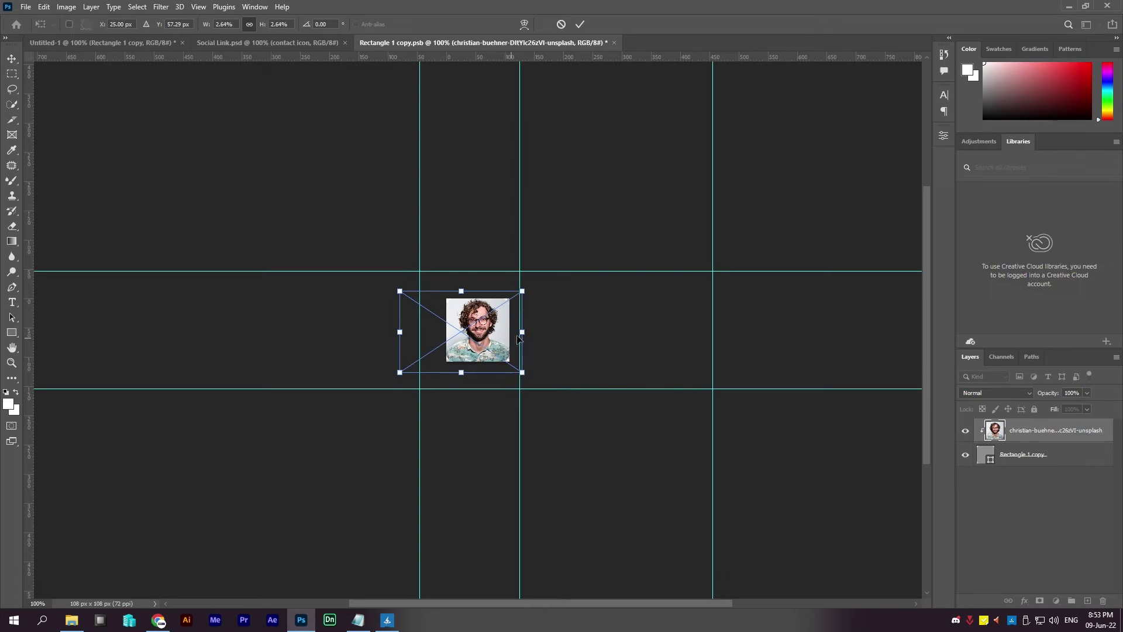
key(Return)
key(m)
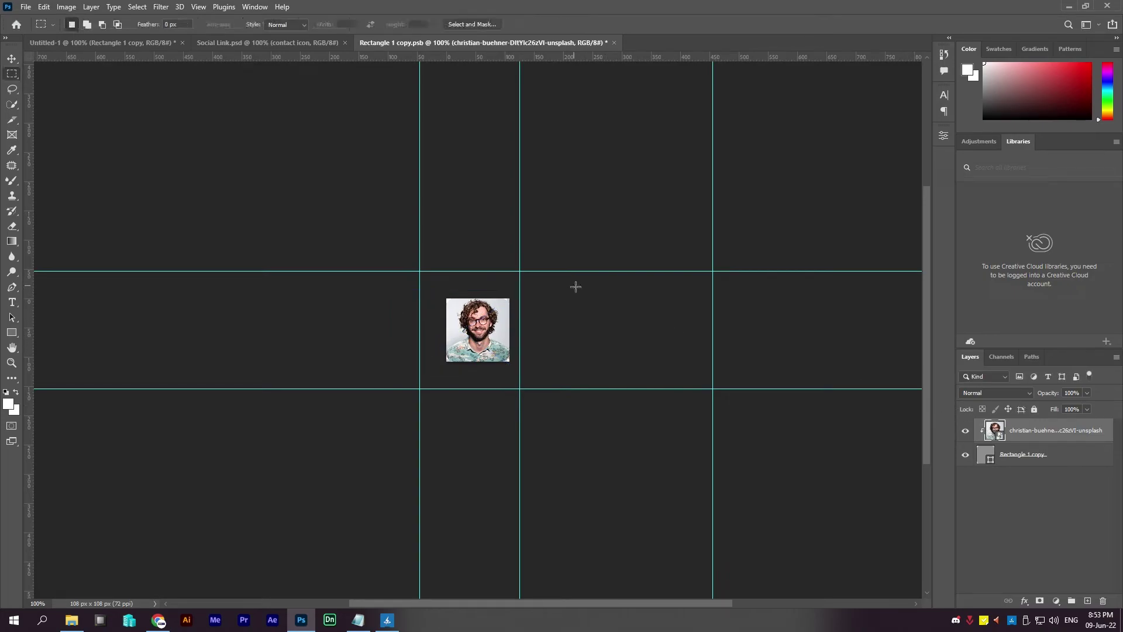
click(25, 7)
click(44, 114)
Close the portrait document, add a top layer and stamp all visible layers into it, with guides shown.
click(609, 42)
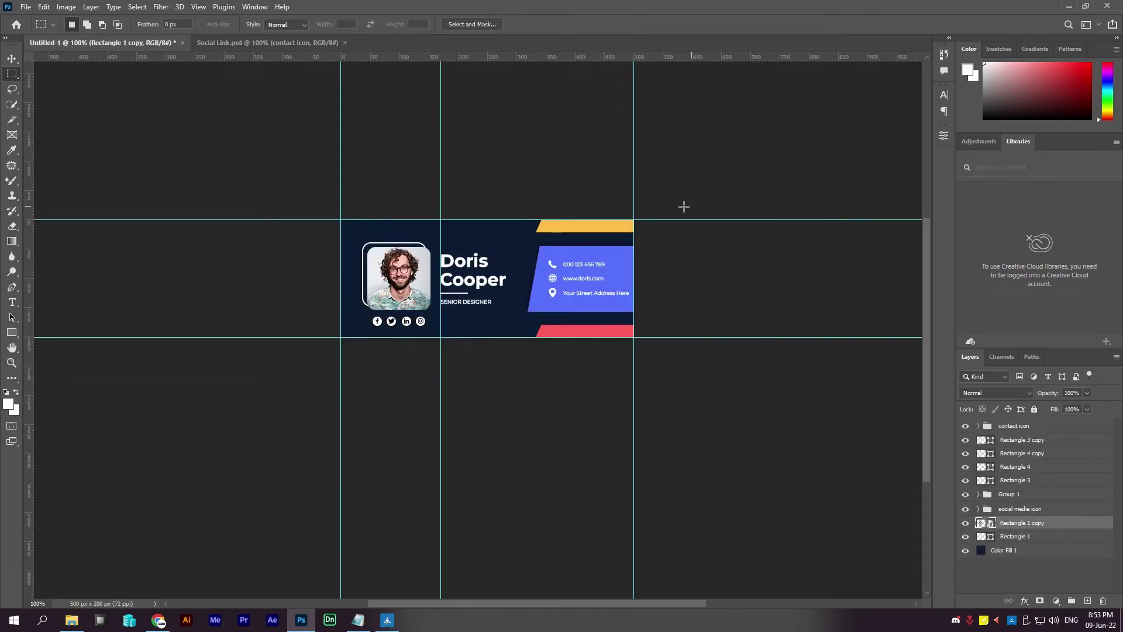
key(ctrl+semicolon)
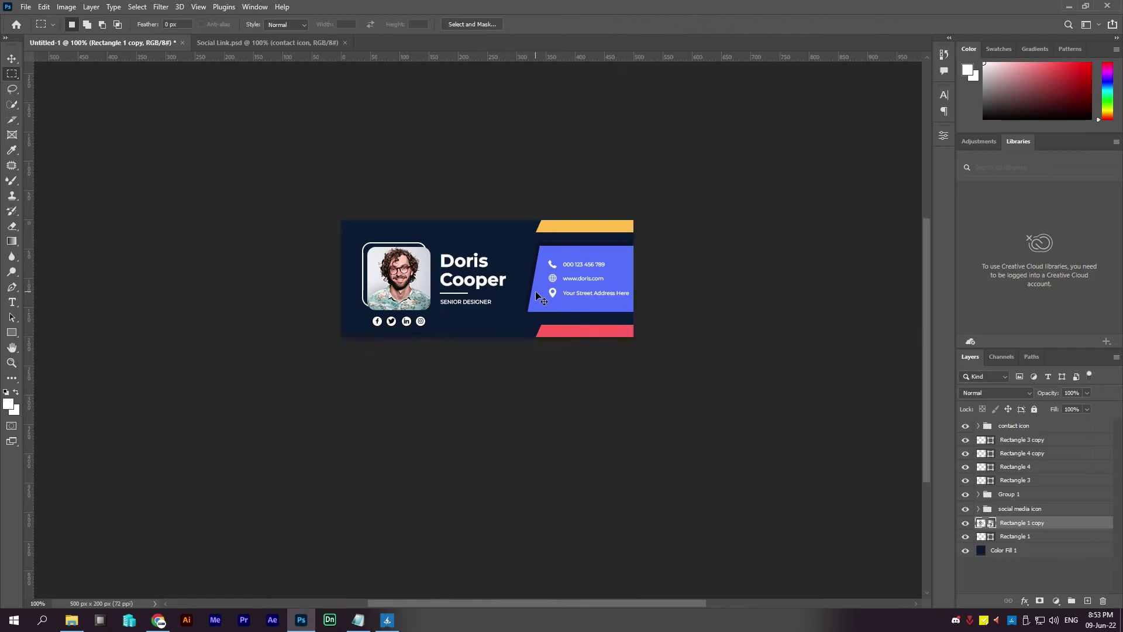
scroll(533, 315, up, 3)
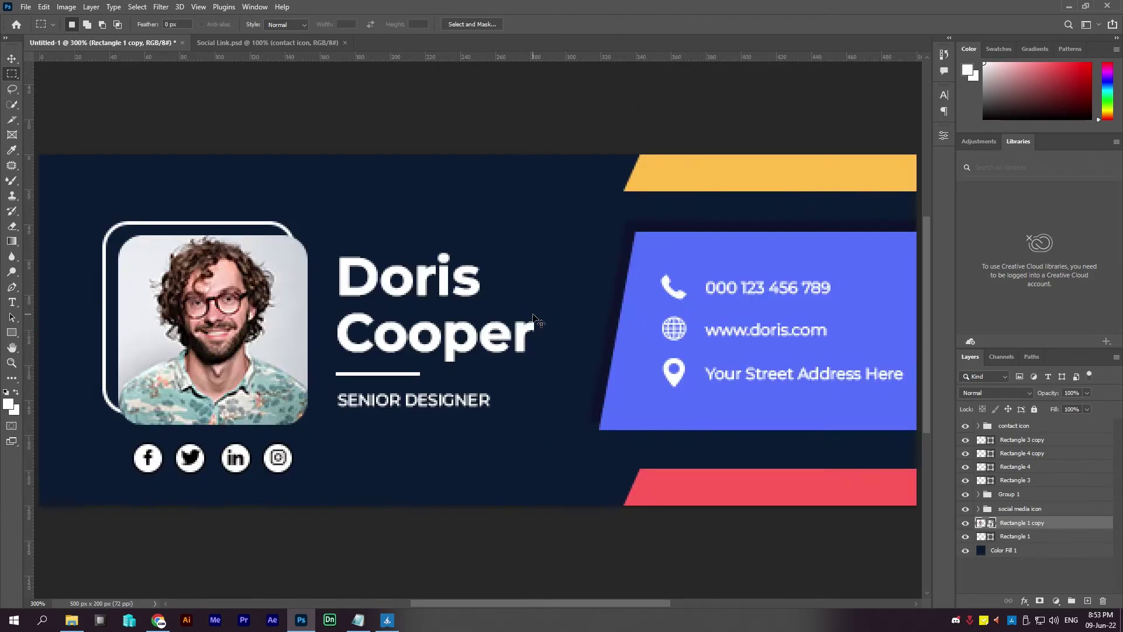
scroll(533, 316, down, 3)
scroll(532, 314, down, 1)
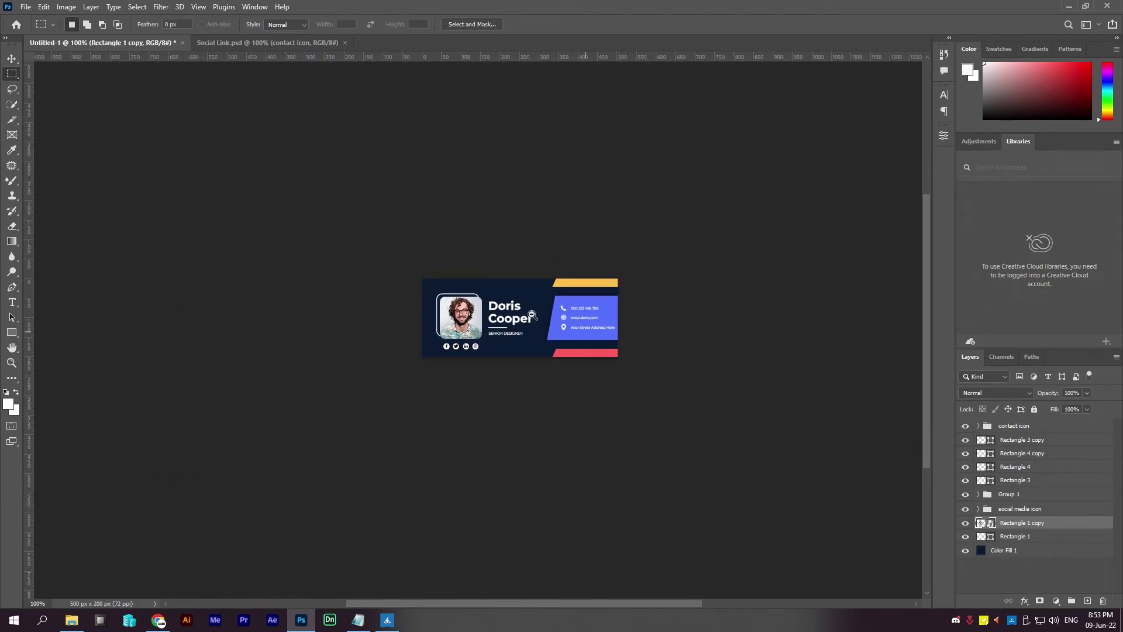
scroll(531, 315, up, 1)
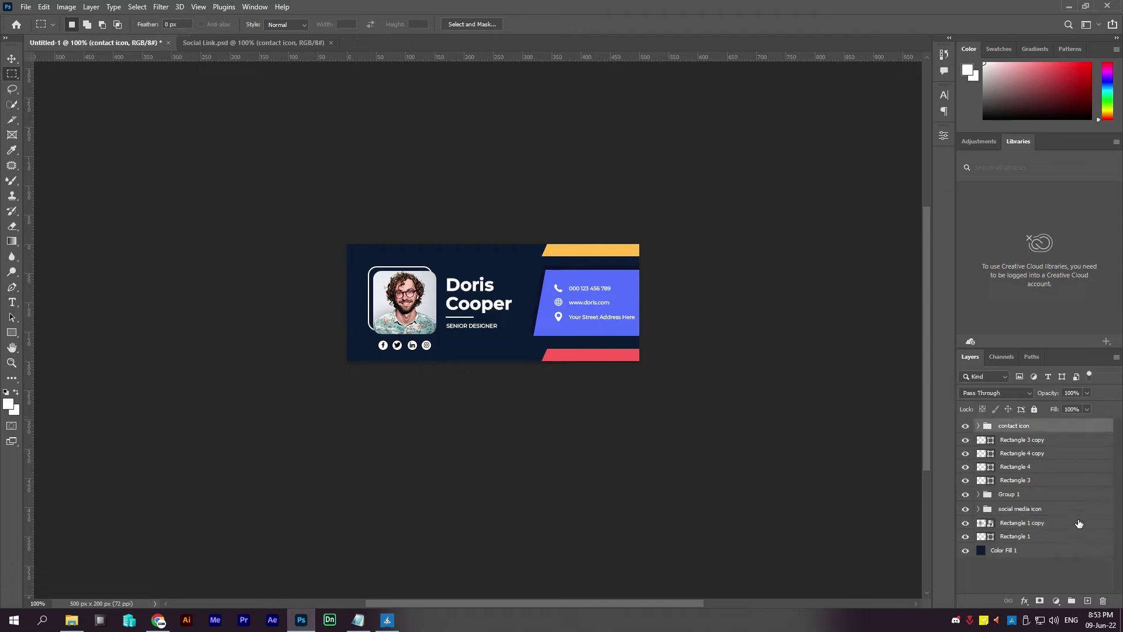
key(ctrl+shift+alt+n)
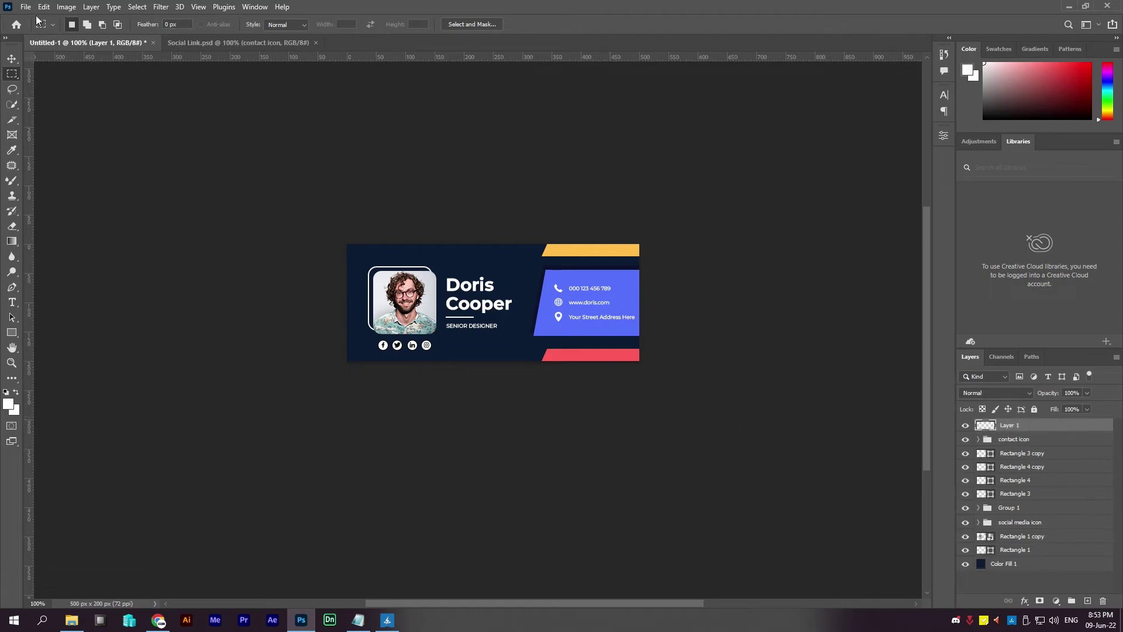
key(ctrl+semicolon)
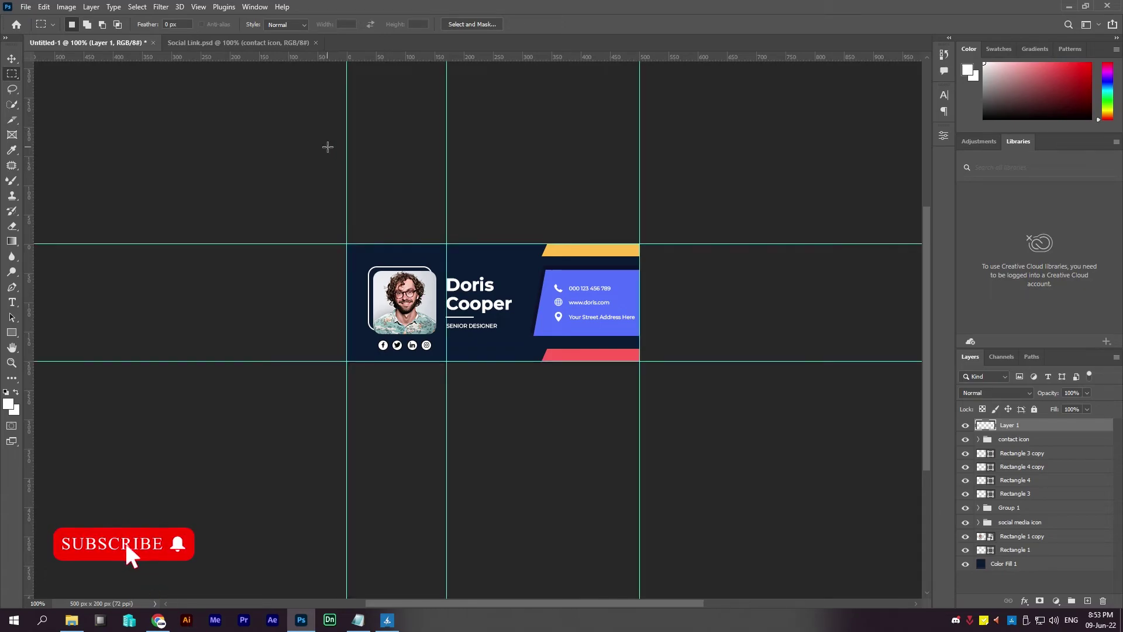
key(ctrl+shift+alt+e)
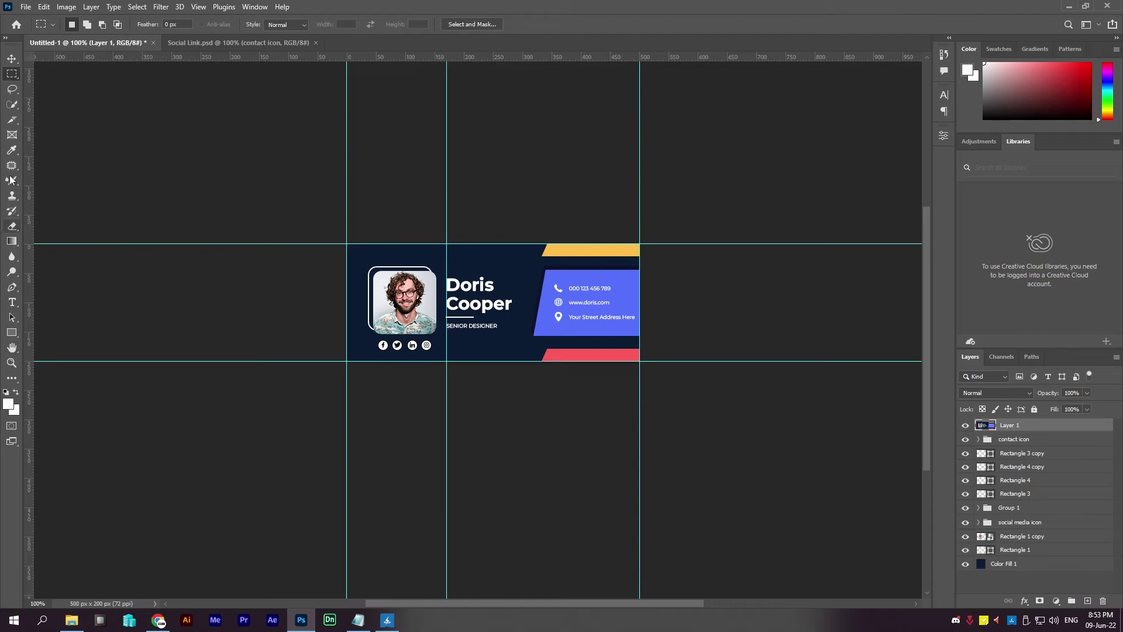
Slice the photo-and-name area and the top orange band with the Slice tool.
click(12, 119)
click(419, 273)
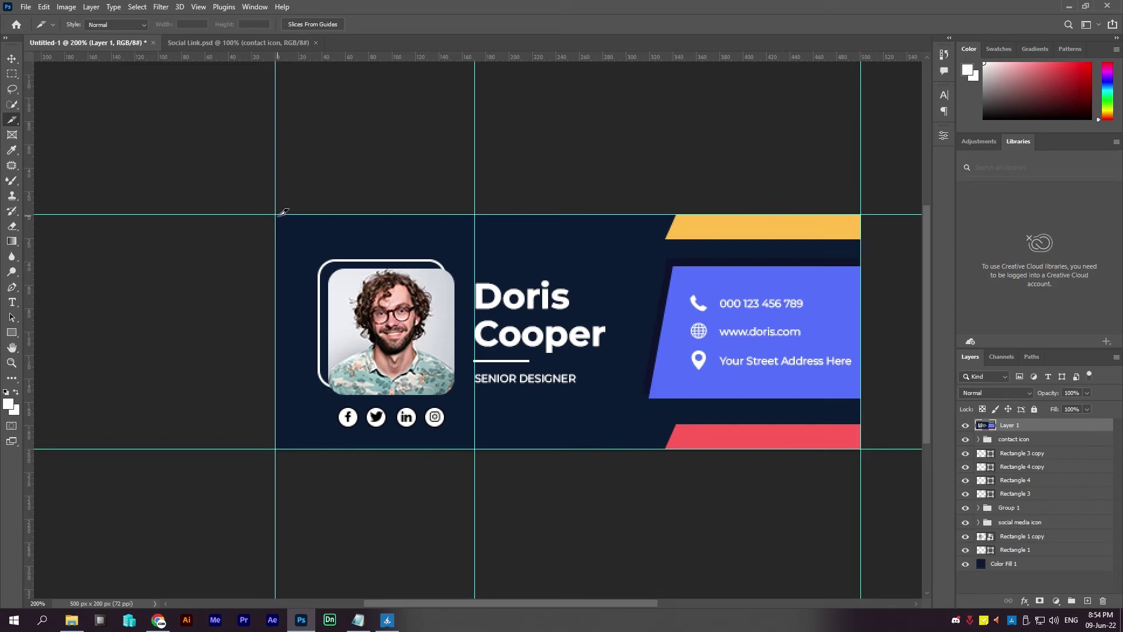
drag(276, 214, 506, 382)
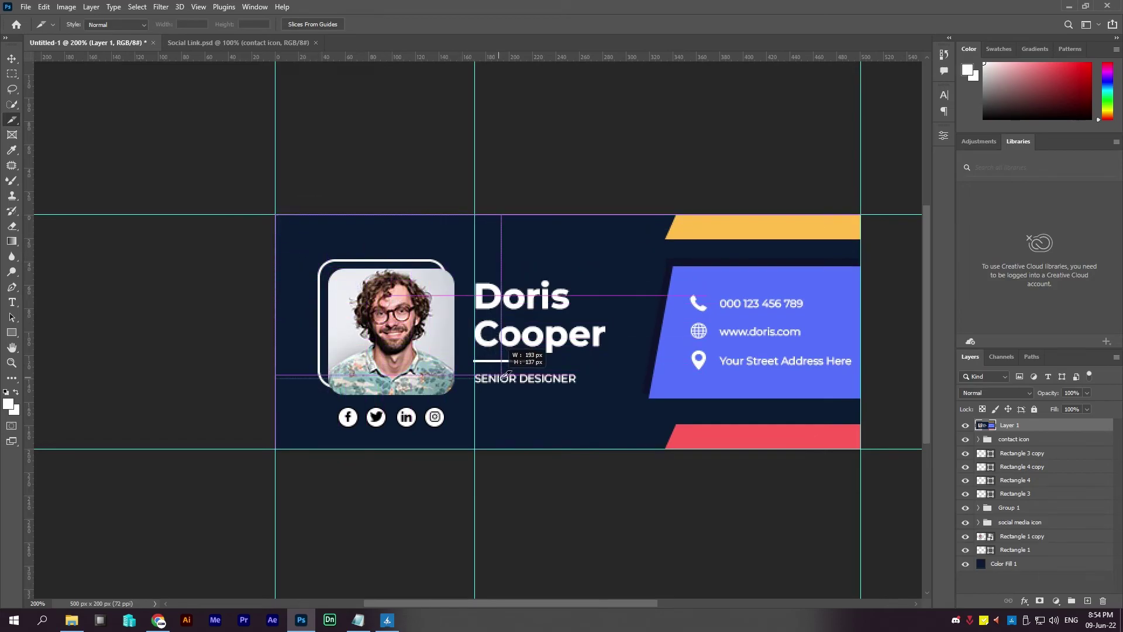
mouse_move(511, 379)
mouse_down()
mouse_move(660, 392)
mouse_move(637, 399)
mouse_up()
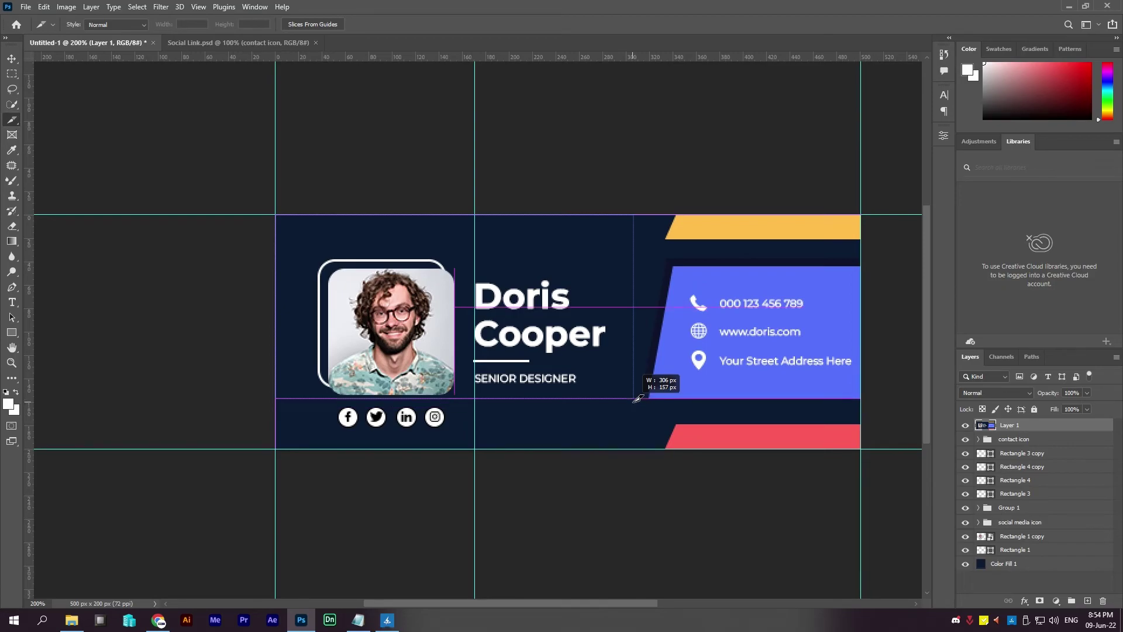
drag(277, 214, 862, 247)
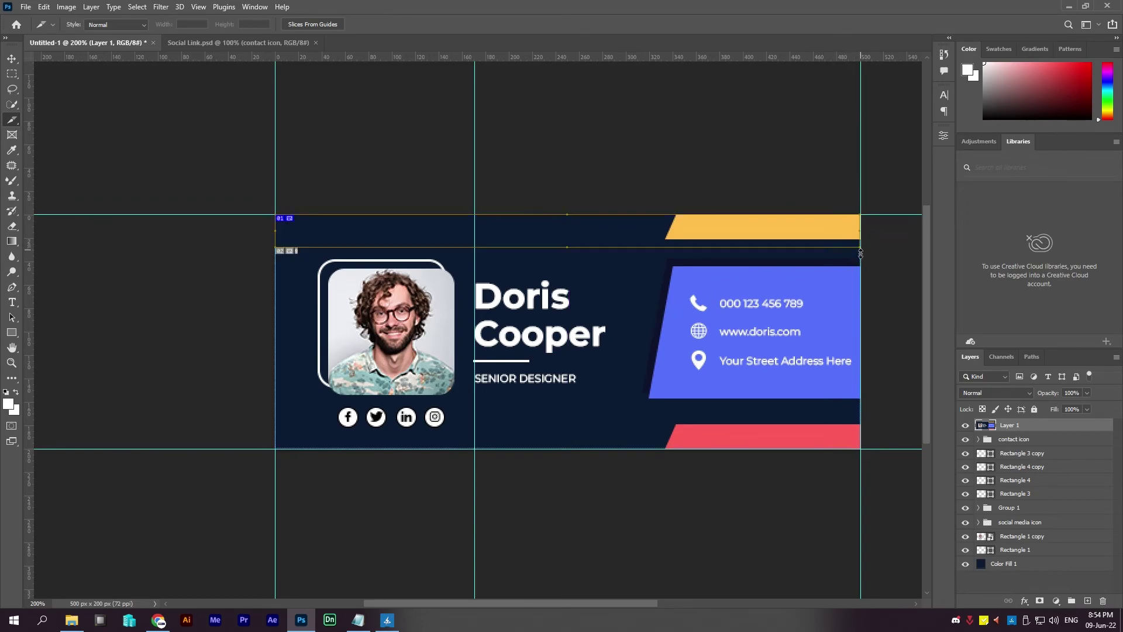
click(877, 237)
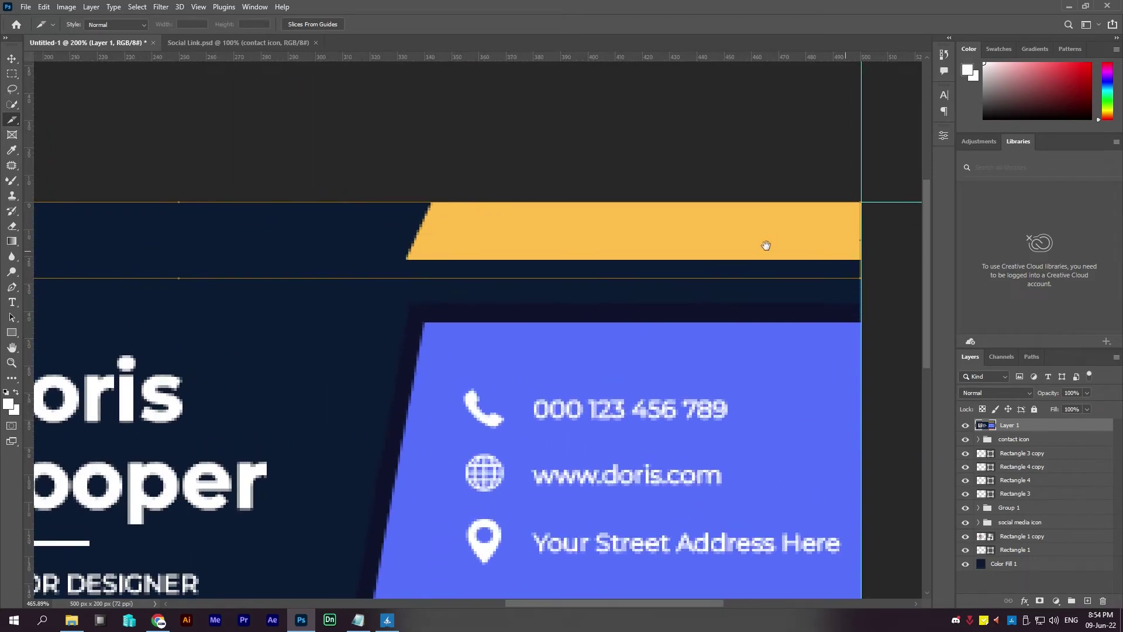
click(766, 243)
click(638, 231)
scroll(698, 234, down, 5)
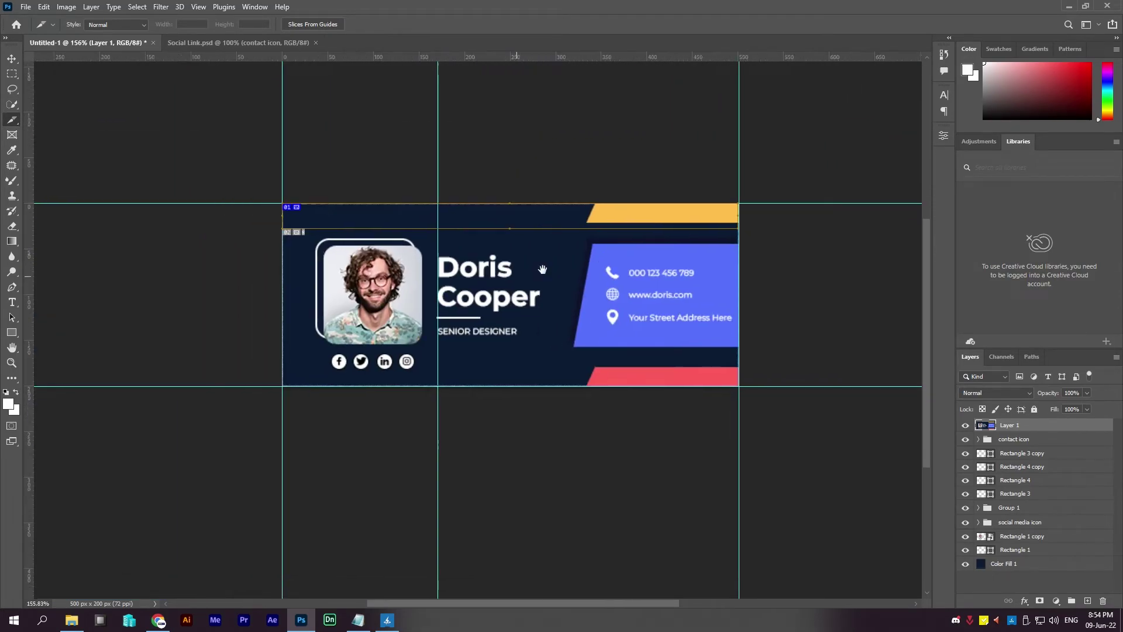
scroll(392, 283, up, 3)
mouse_move(267, 197)
mouse_down()
mouse_move(267, 240)
mouse_move(736, 373)
mouse_move(734, 386)
mouse_up()
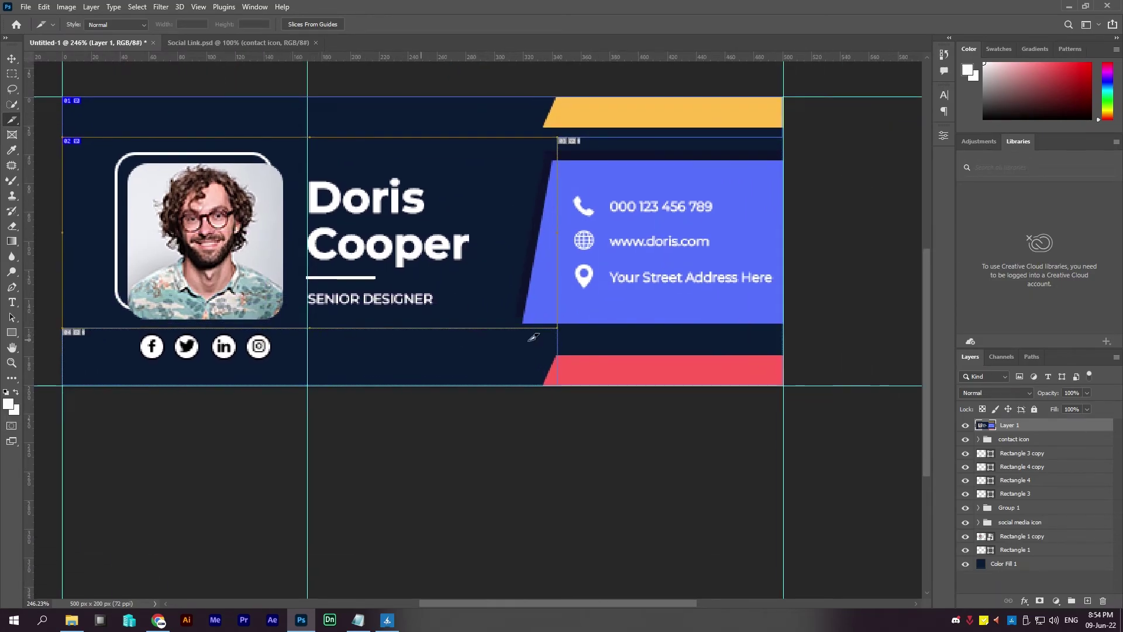
Cut separate slices for the phone, website and address contact rows.
drag(564, 138, 763, 224)
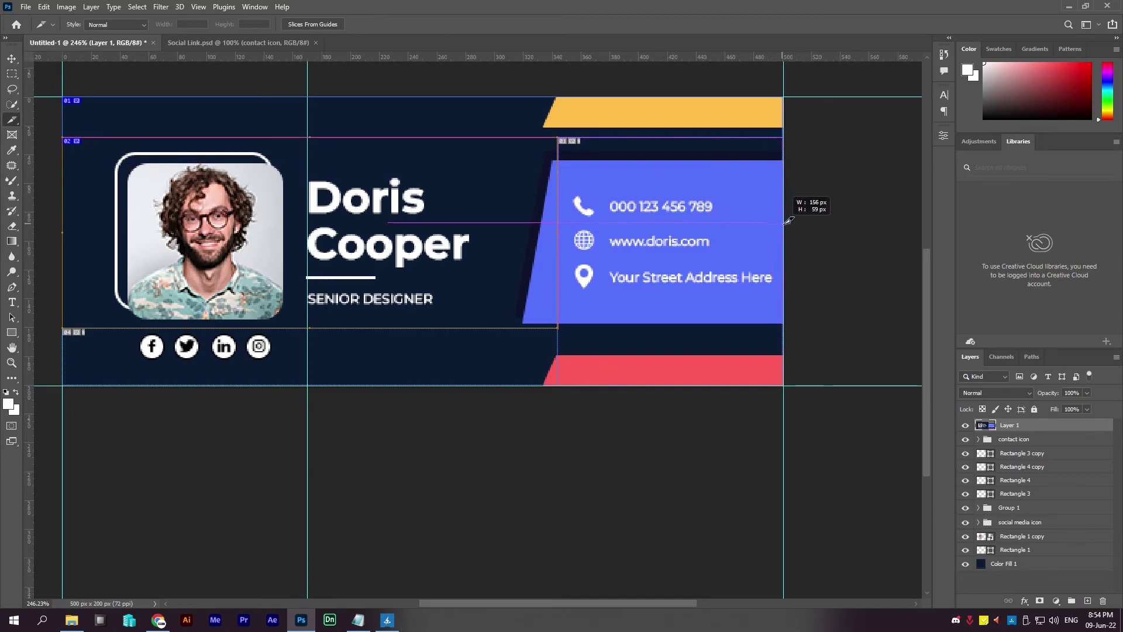
drag(778, 221, 788, 220)
drag(561, 223, 783, 258)
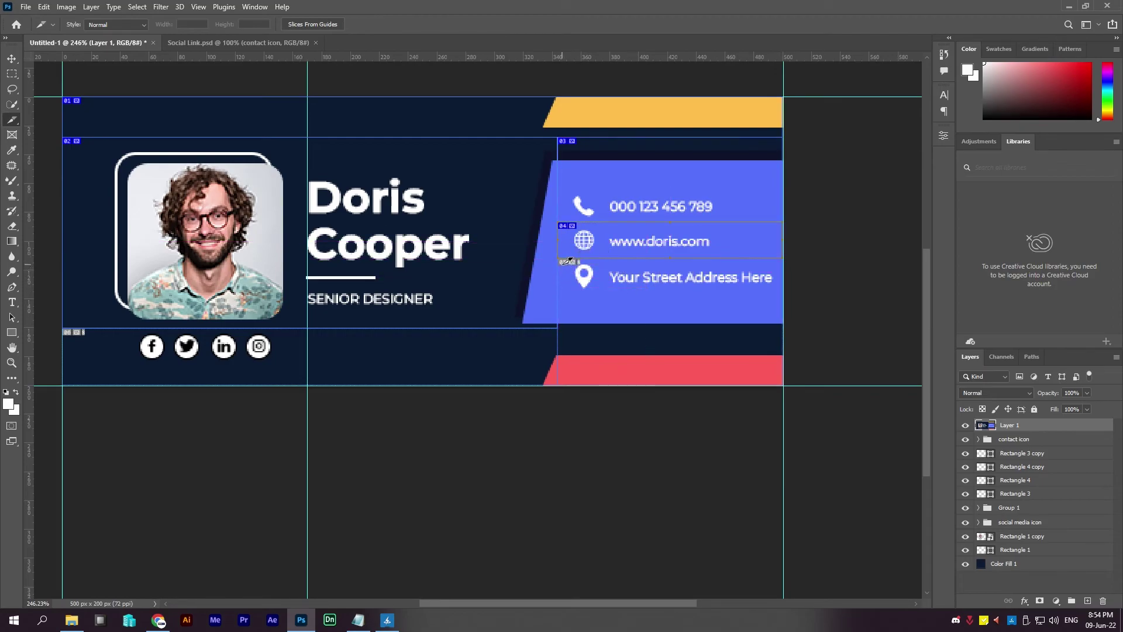
drag(560, 262, 783, 324)
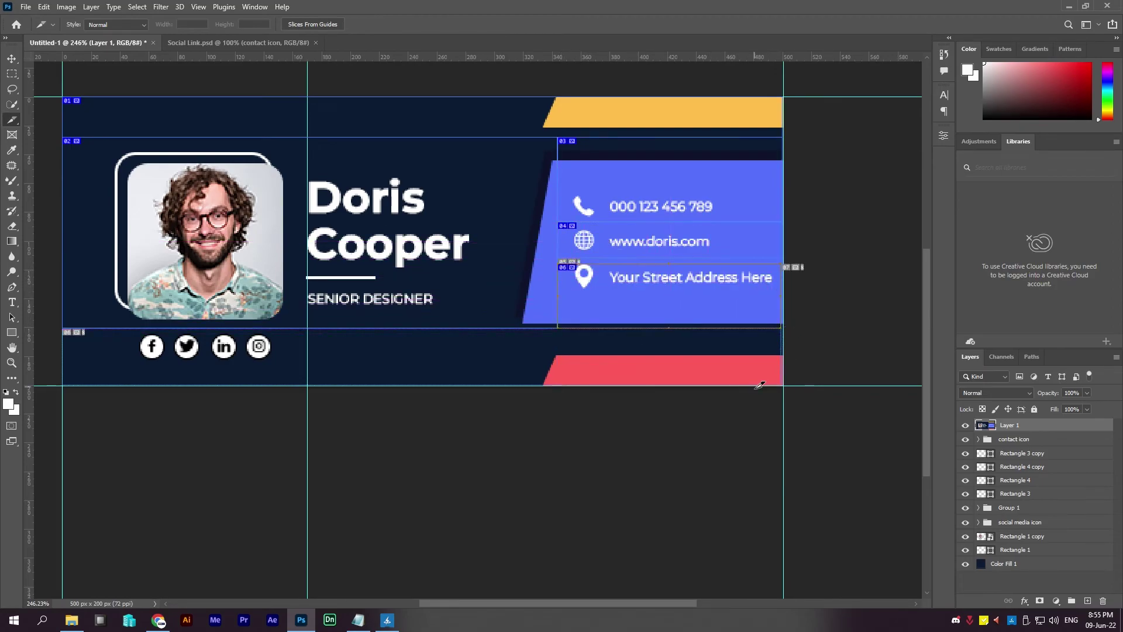
click(570, 259)
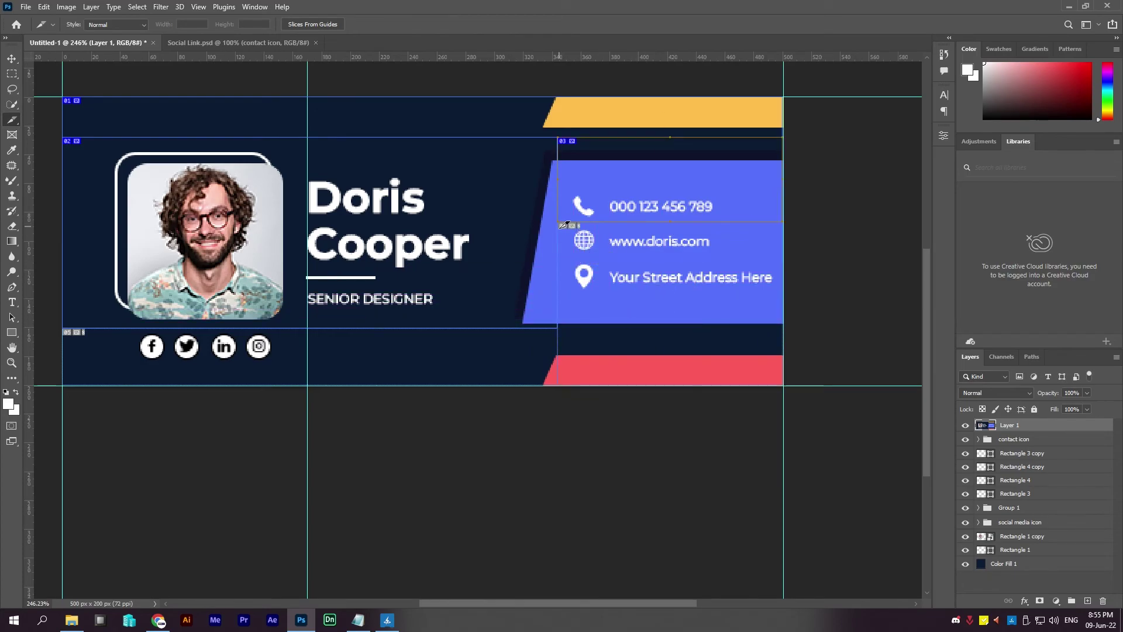
drag(564, 225, 784, 261)
scroll(659, 247, up, 2)
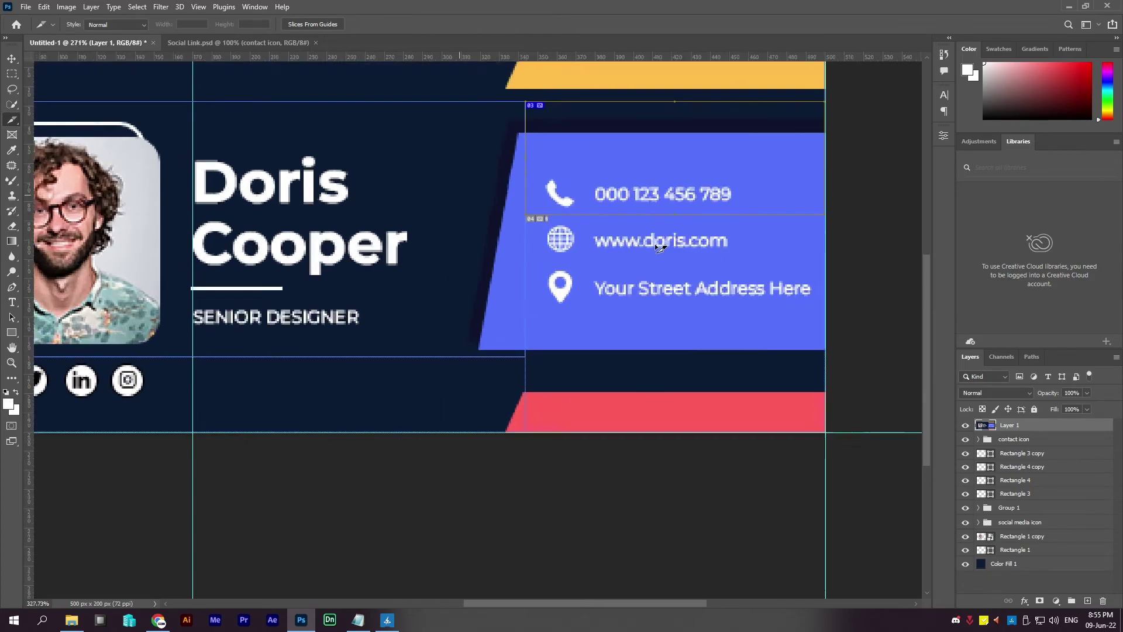
scroll(659, 247, up, 1)
drag(359, 260, 688, 206)
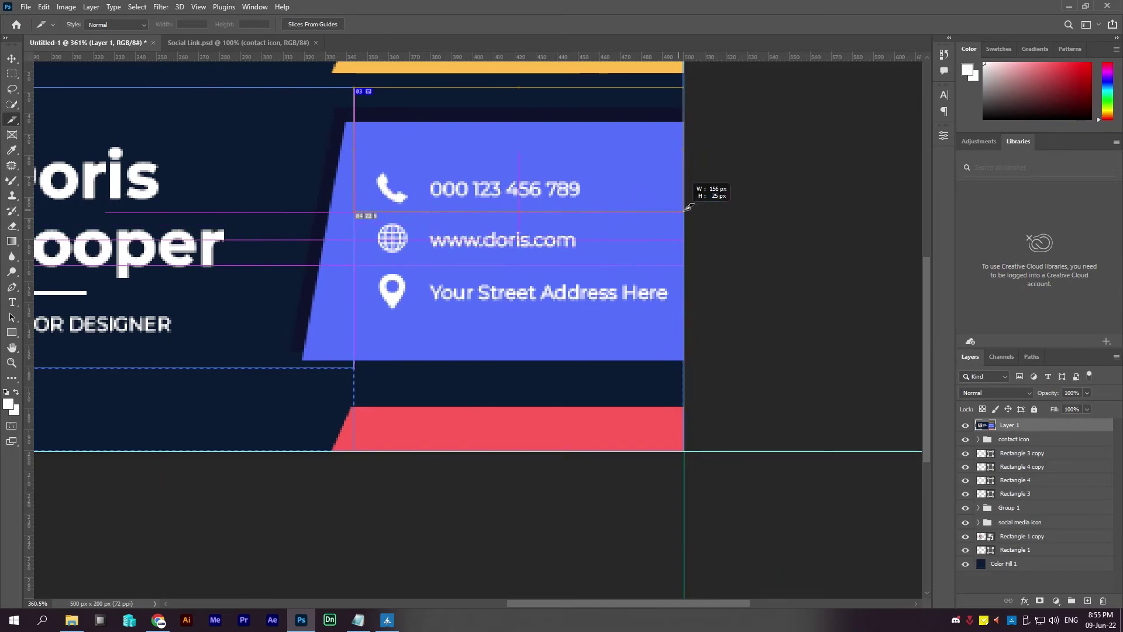
drag(354, 367, 683, 265)
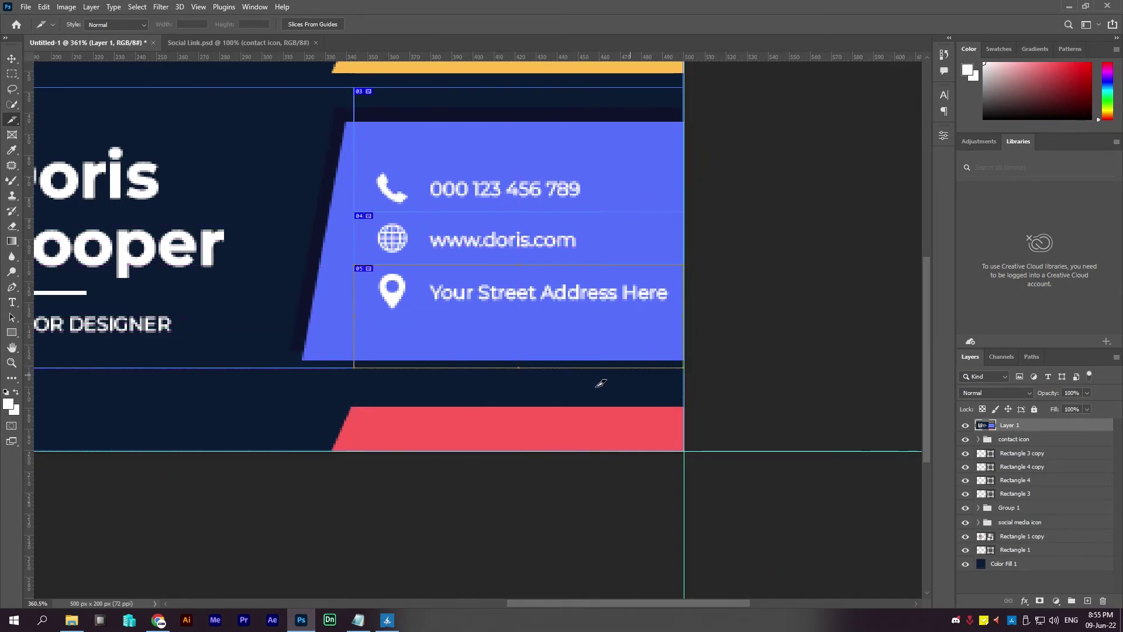
Slice the bottom strip around the Instagram, LinkedIn, Twitter and Facebook icons.
scroll(386, 389, left, 3)
scroll(306, 301, left, 3)
scroll(422, 346, down, 1)
scroll(415, 362, down, 2)
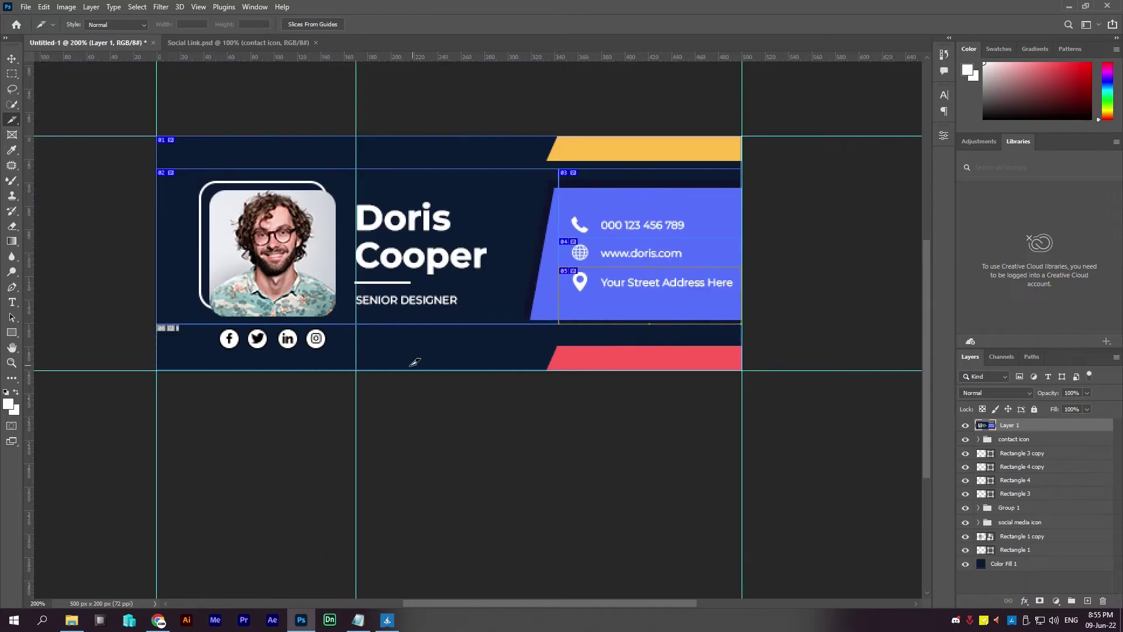
drag(742, 370, 356, 324)
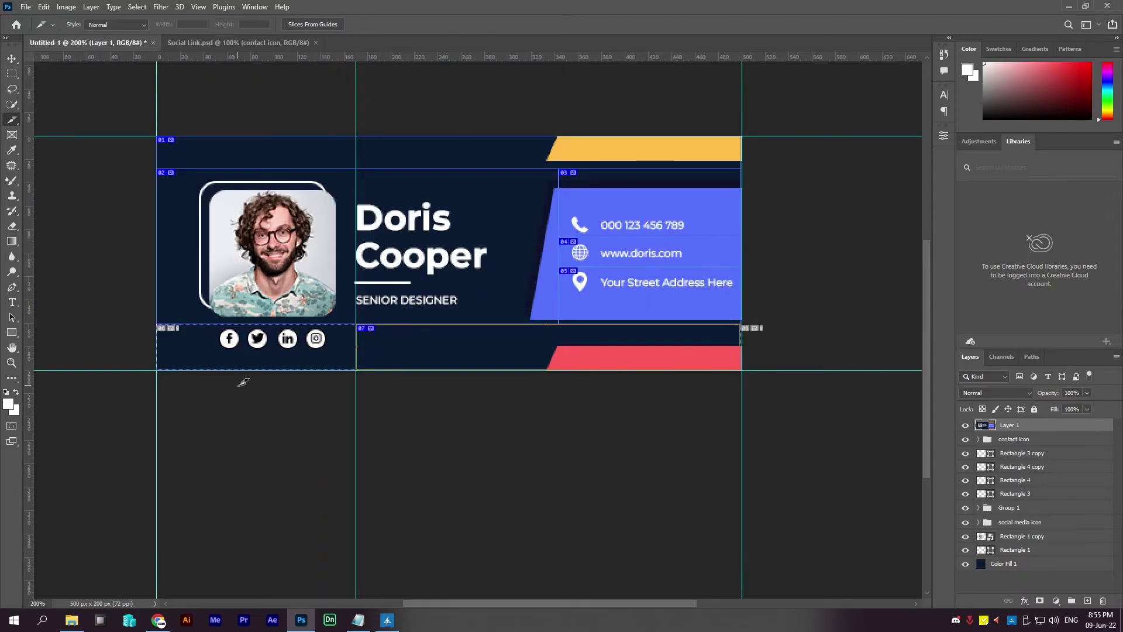
scroll(242, 381, left, 3)
scroll(304, 345, up, 1)
drag(568, 380, 489, 314)
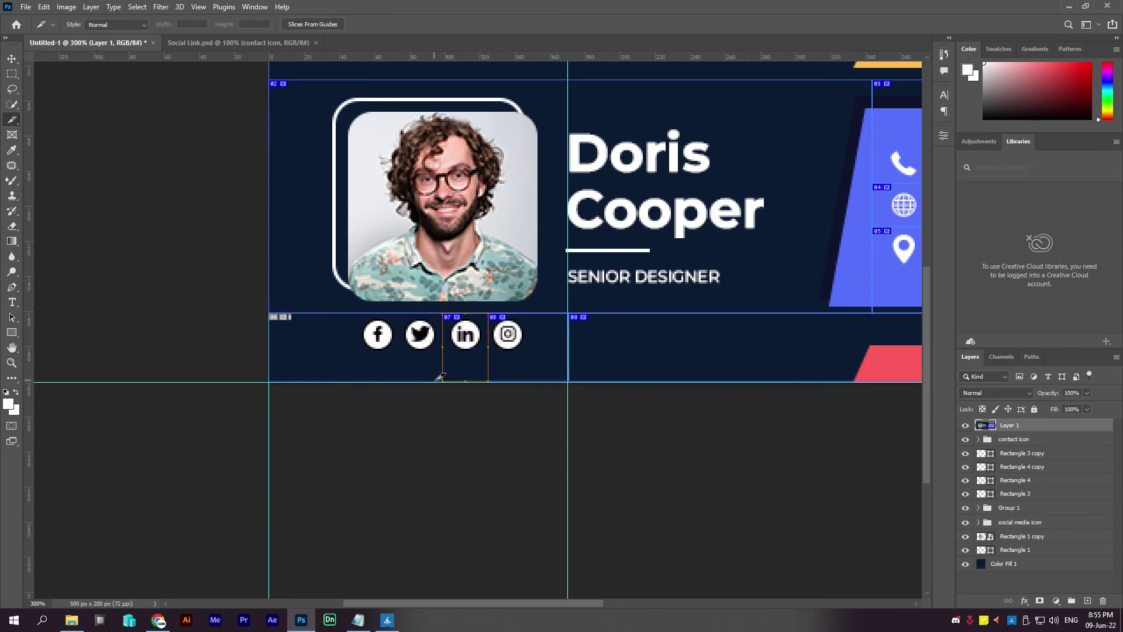
drag(443, 381, 401, 314)
drag(398, 381, 276, 312)
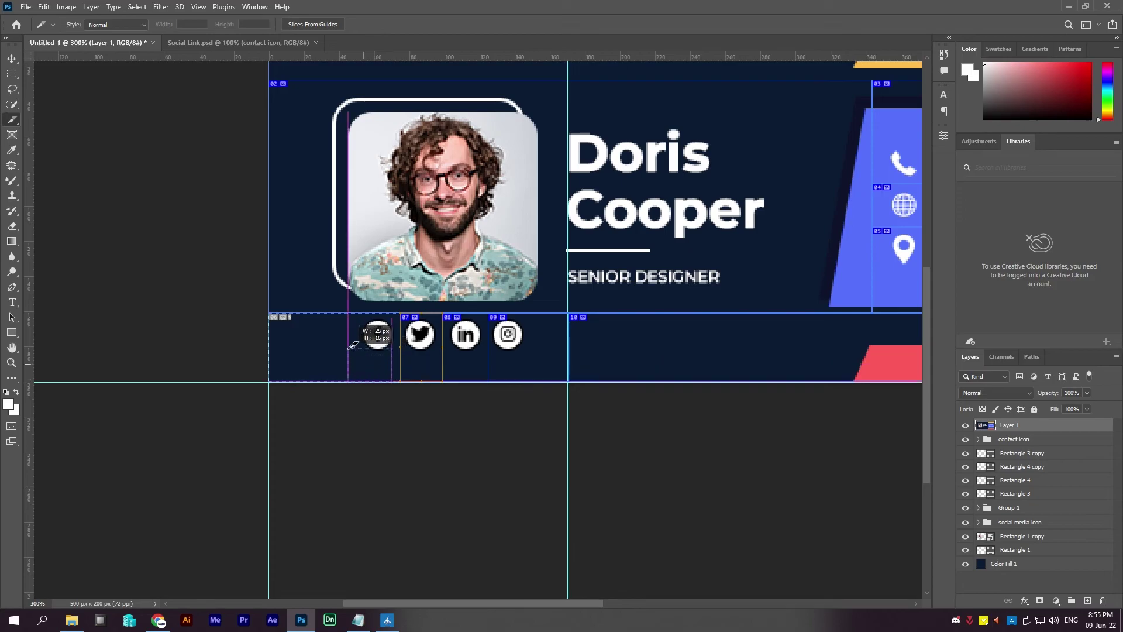
mouse_move(398, 381)
mouse_down()
mouse_move(294, 305)
mouse_move(173, 310)
mouse_up()
Name the top slice 'bg1' and rename the photo slice.
click(11, 58)
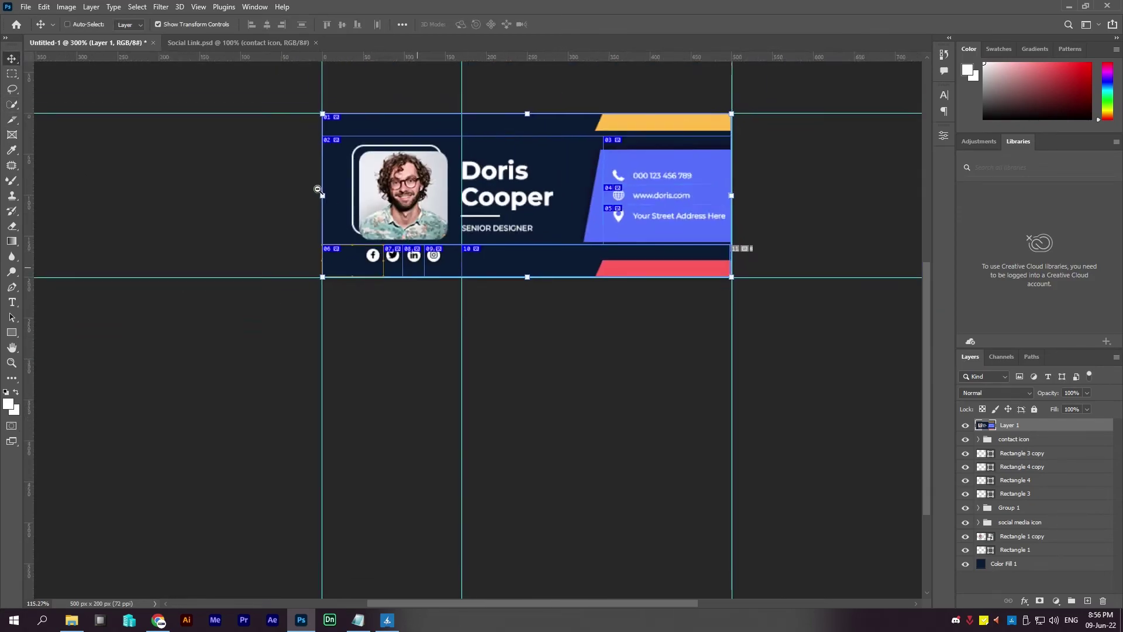
click(13, 122)
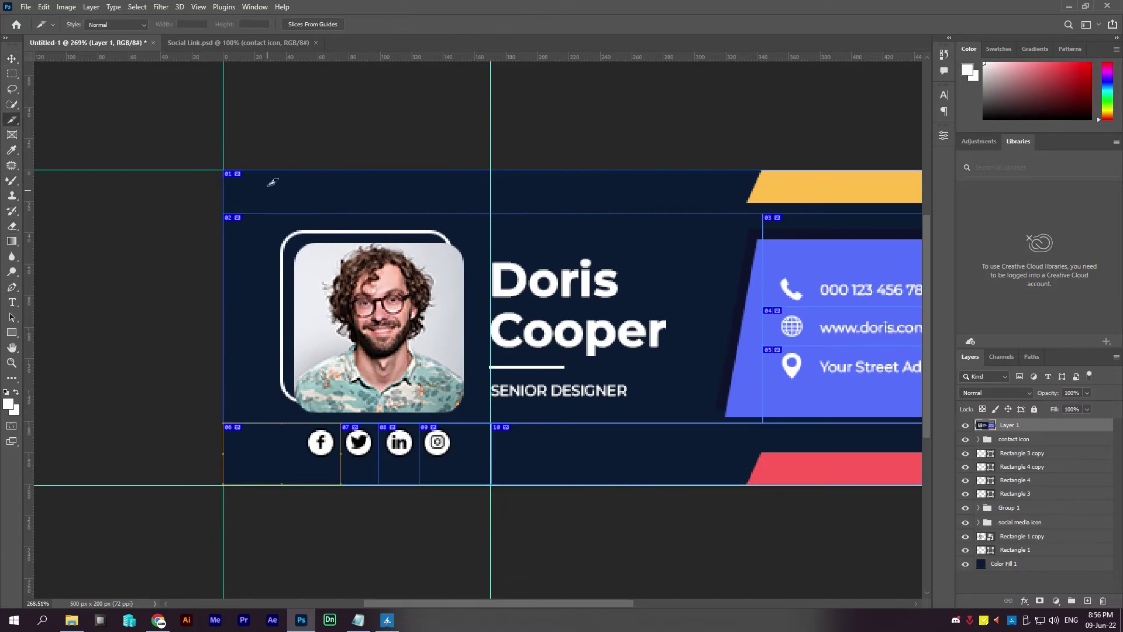
double_click(267, 182)
text(bg1)
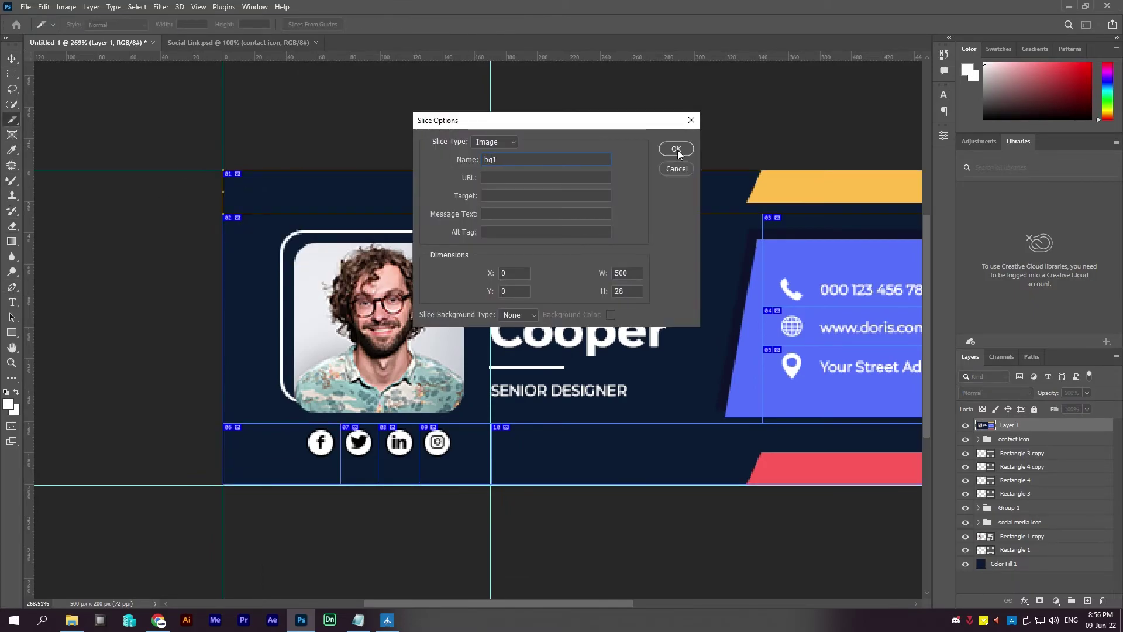
click(676, 149)
double_click(287, 261)
text(2)
key(Return)
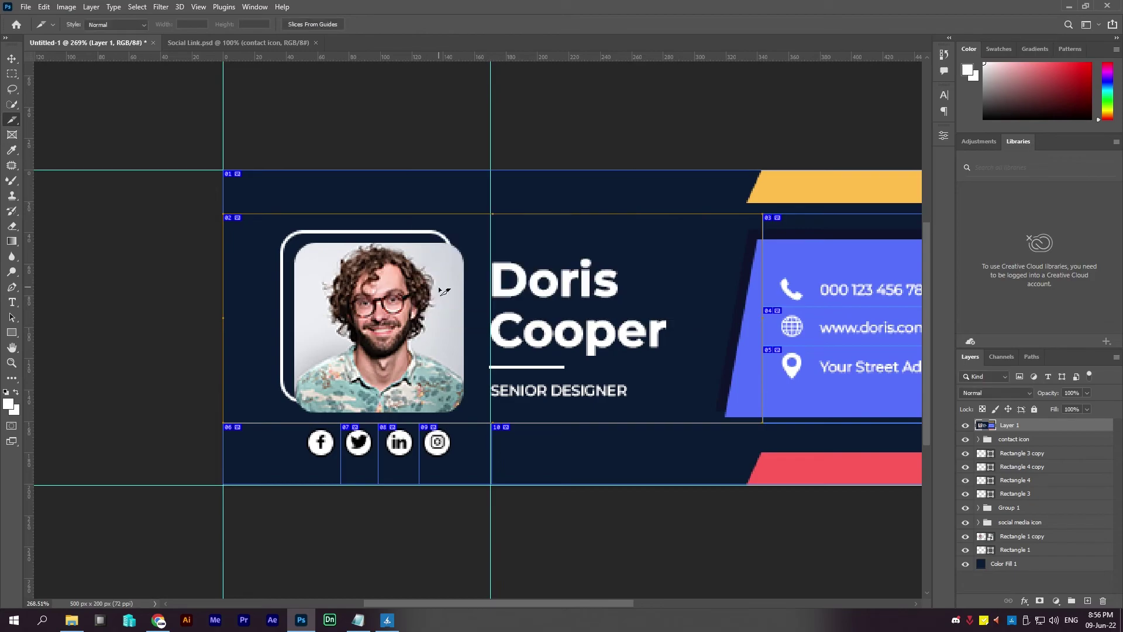
Name the phone number slice 'call' and give it its call link.
scroll(351, 292, down, 2)
right_click(273, 411)
key(Escape)
scroll(589, 196, right, 5)
right_click(564, 198)
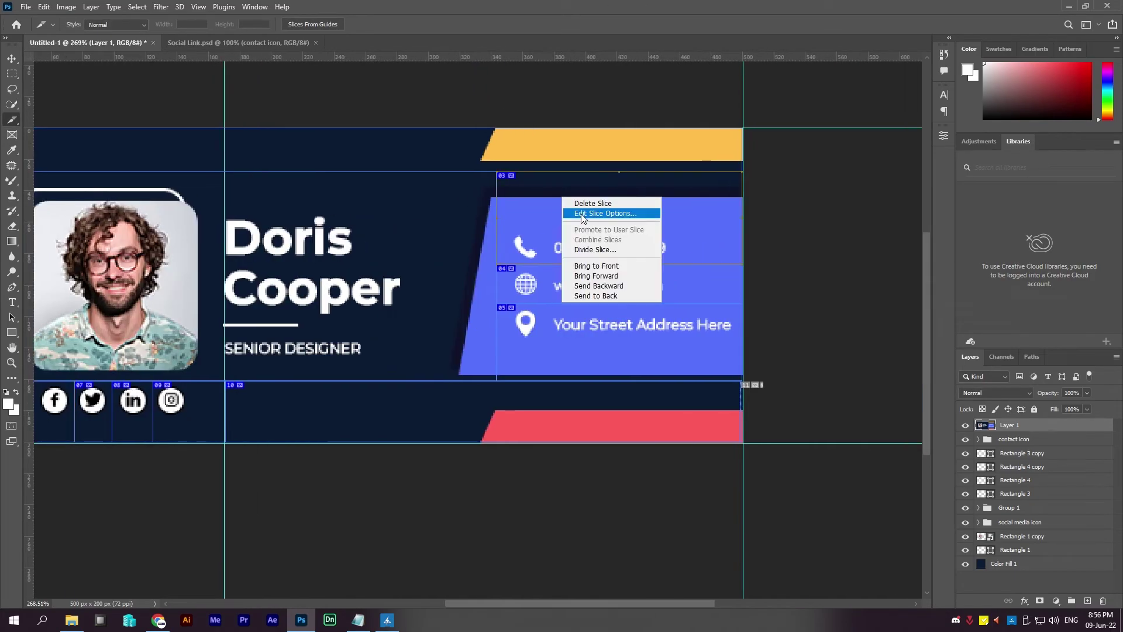
click(585, 212)
text(call)
drag(550, 120, 179, 257)
text(tel:123-123-123)
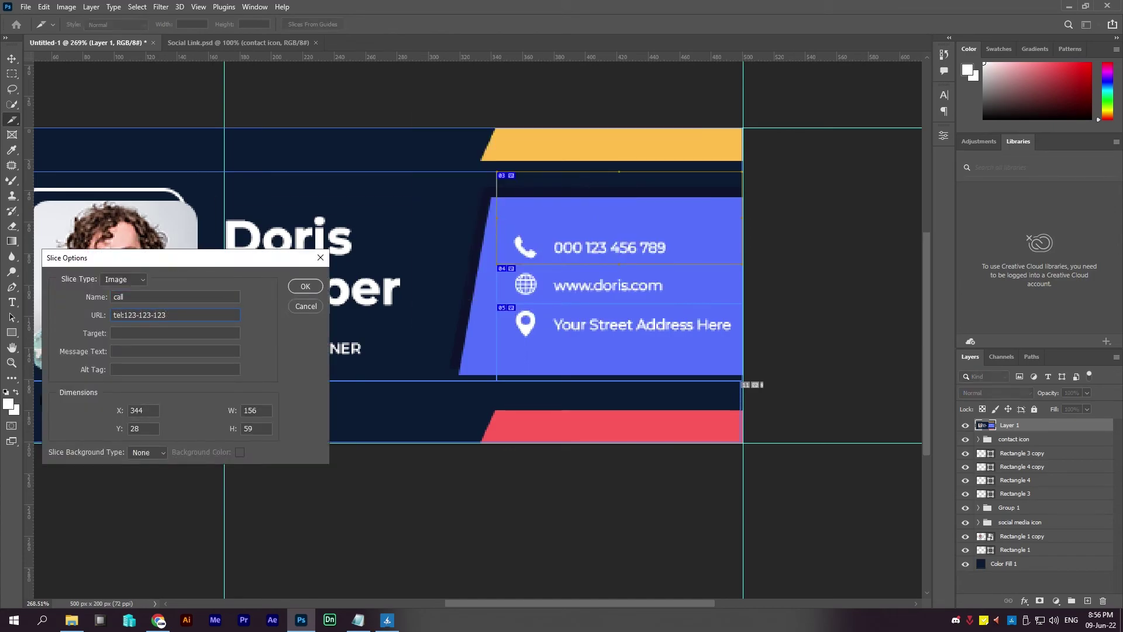
key(Return)
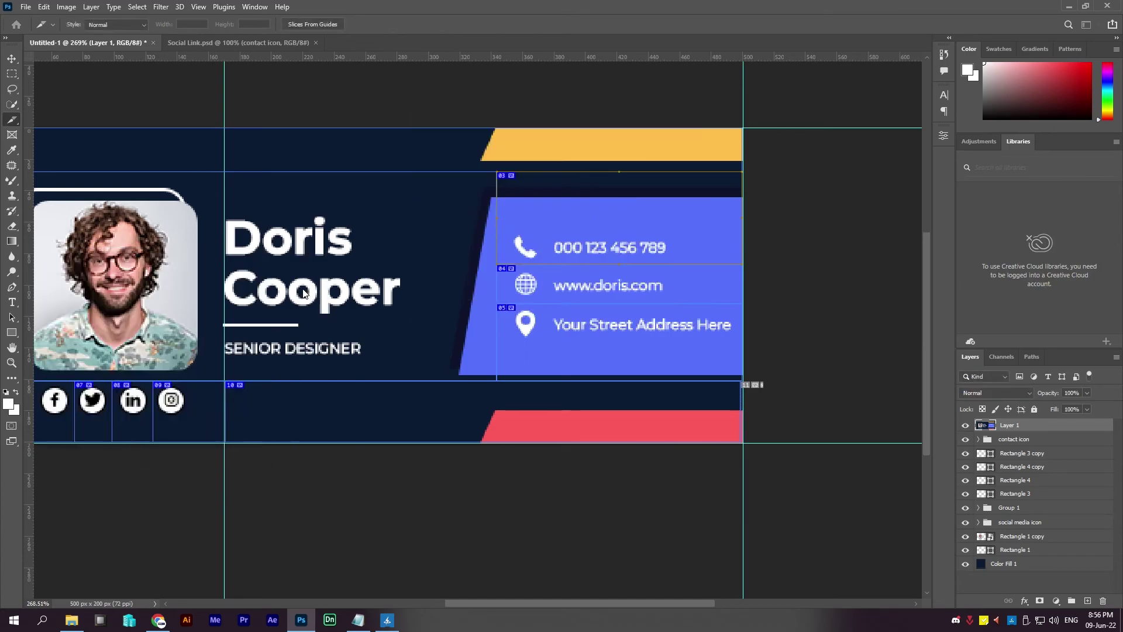
Set the website slice's name and link with the typo corrected, and rename the address slice.
right_click(602, 273)
click(608, 287)
text(https://www.facwe)
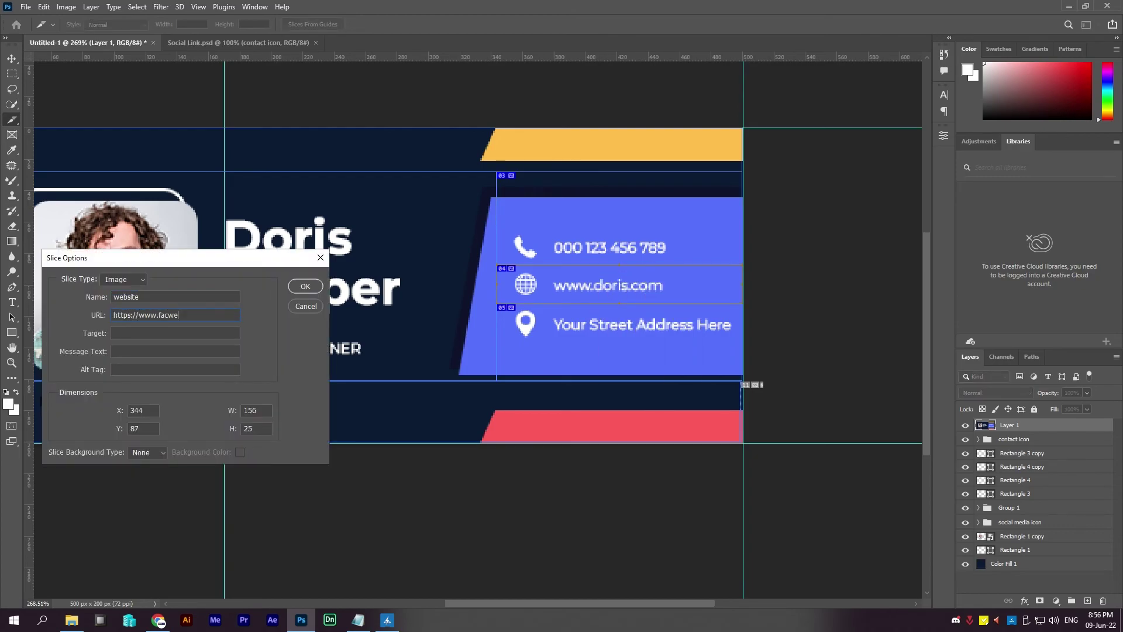
key(BackSpace)
key(BackSpace)
text(ebo)
key(Return)
right_click(581, 321)
click(598, 338)
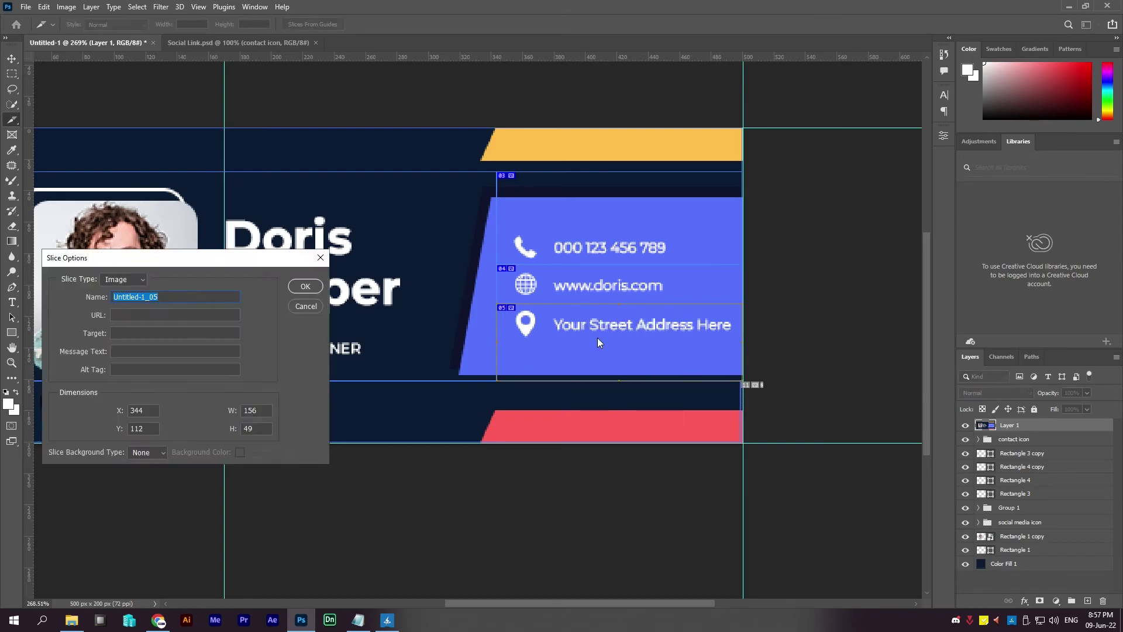
text(map)
key(Return)
Name the lower background slice 'bg' and the Instagram icon slice 'insta' with its link.
scroll(499, 318, down, 2)
scroll(499, 317, left, 3)
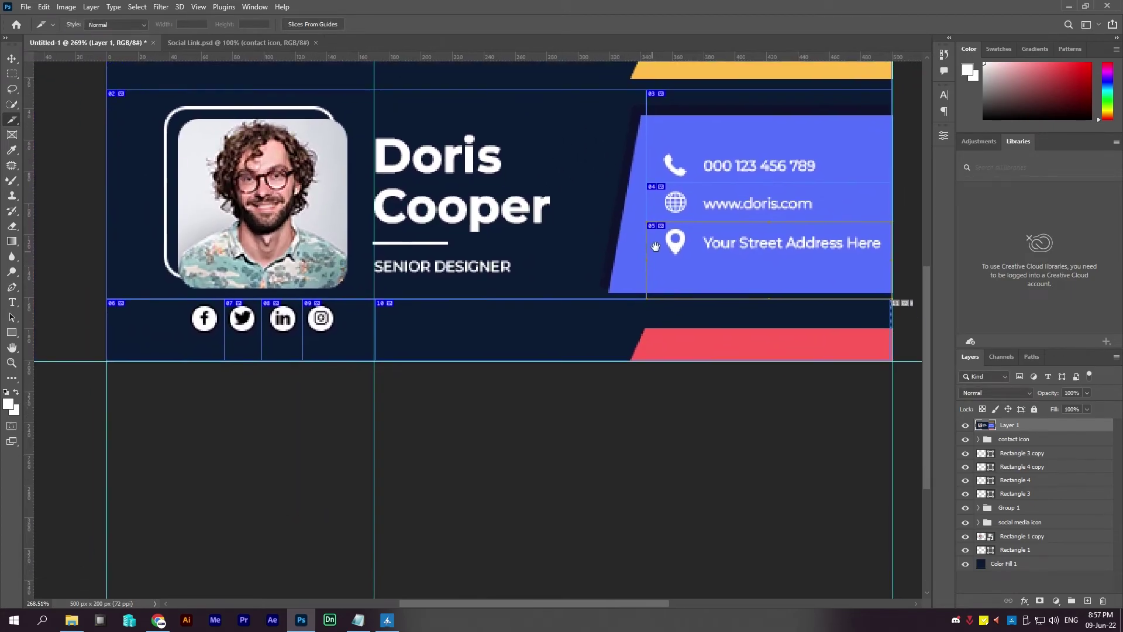
double_click(499, 317)
text(bg)
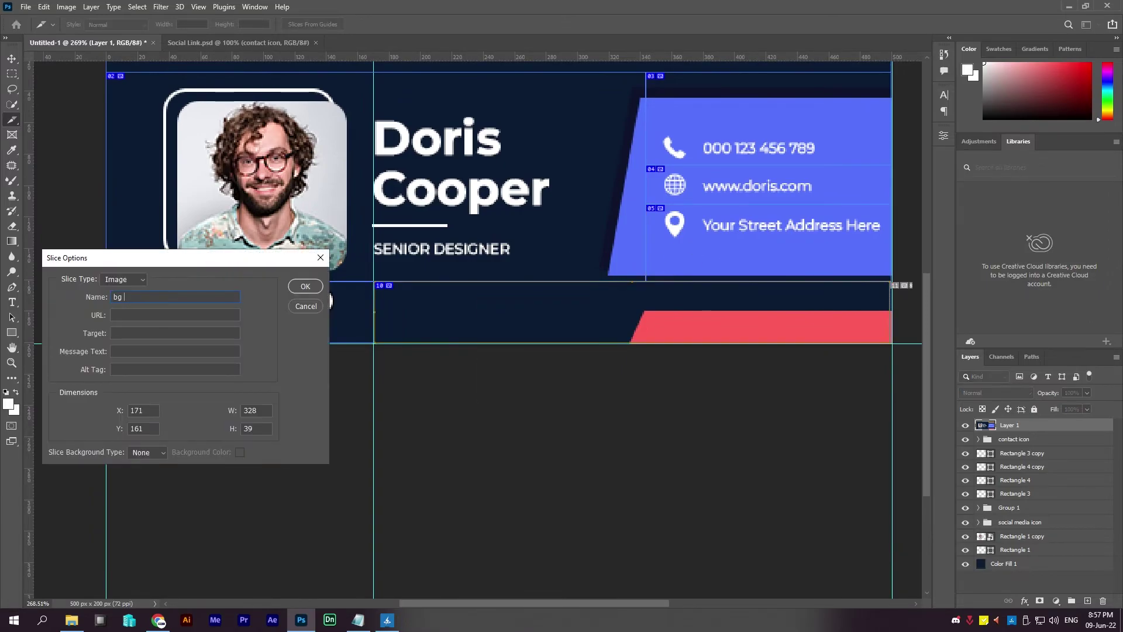
key(Return)
scroll(498, 318, up, 1)
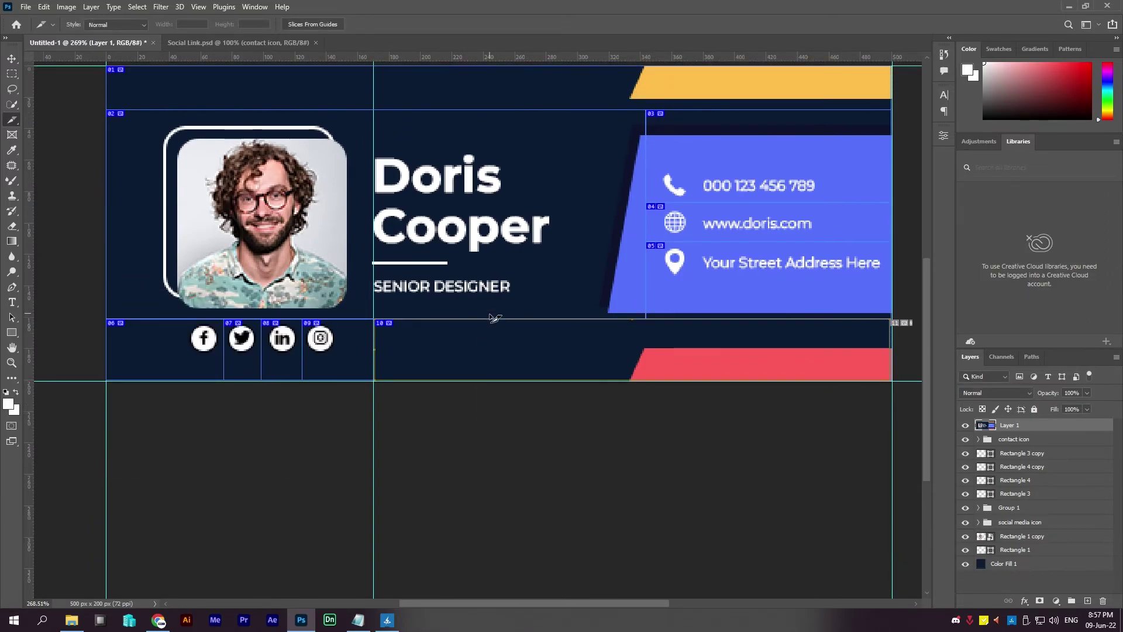
double_click(324, 343)
text(instagram.com)
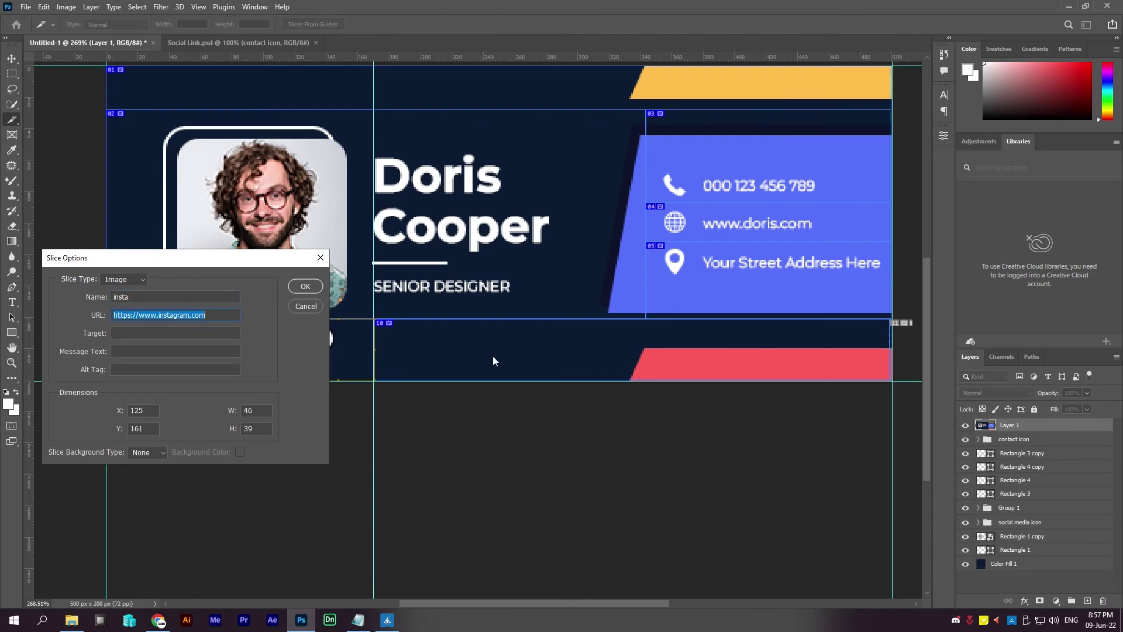
click(304, 286)
Paste the web link into the LinkedIn slice, and name the Twitter slice 'tw' with its link.
right_click(272, 326)
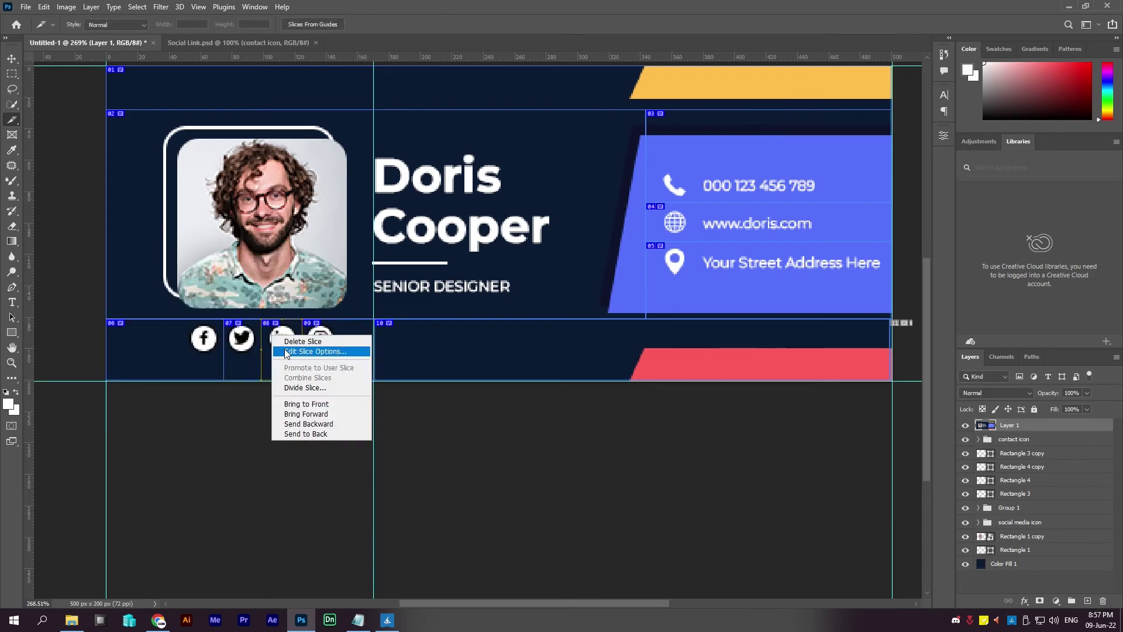
click(304, 339)
text(https://www.instagram.com)
key(Return)
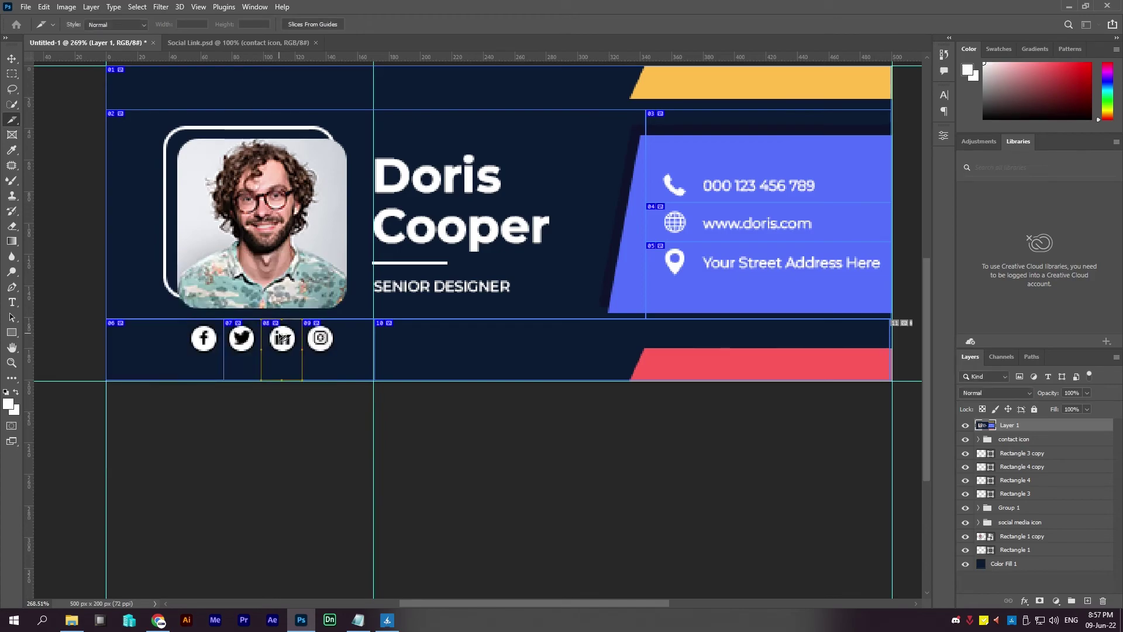
double_click(247, 351)
text(twitter)
text(https://www.instagram.com)
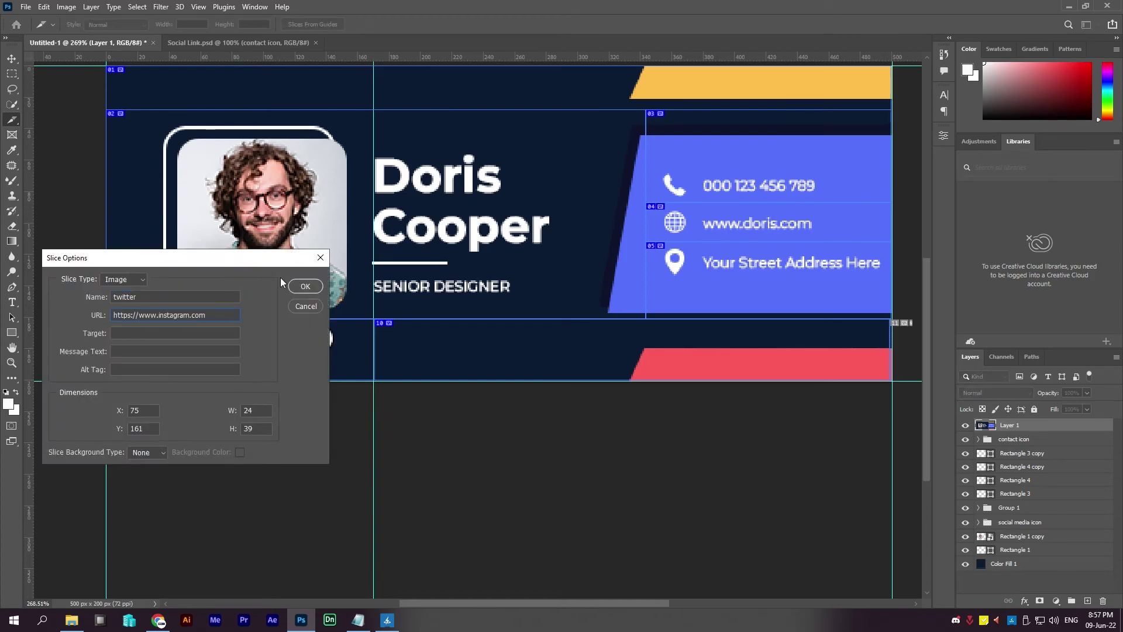
key(Return)
Name the Facebook slice 'fb' with its pasted link, then draw a small slice at the banner's right edge.
right_click(158, 335)
click(187, 344)
text(fb)
key(ctrl+v)
key(Return)
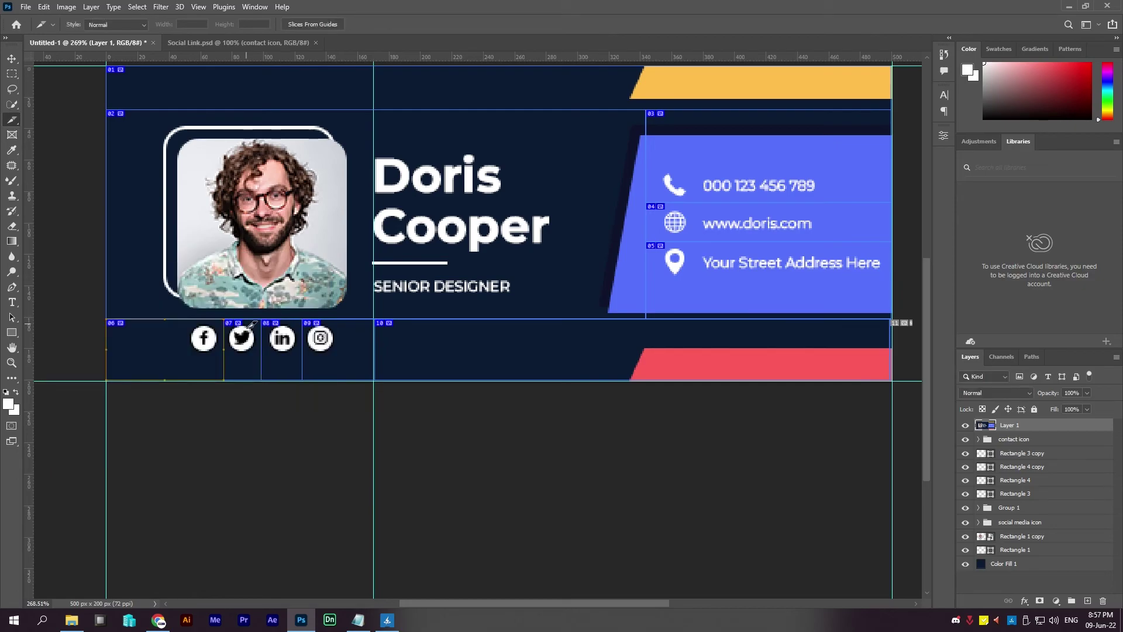
mouse_move(711, 347)
mouse_down()
mouse_move(573, 314)
mouse_move(614, 288)
mouse_move(615, 275)
mouse_up()
scroll(511, 334, down, 3)
scroll(511, 334, down, 5)
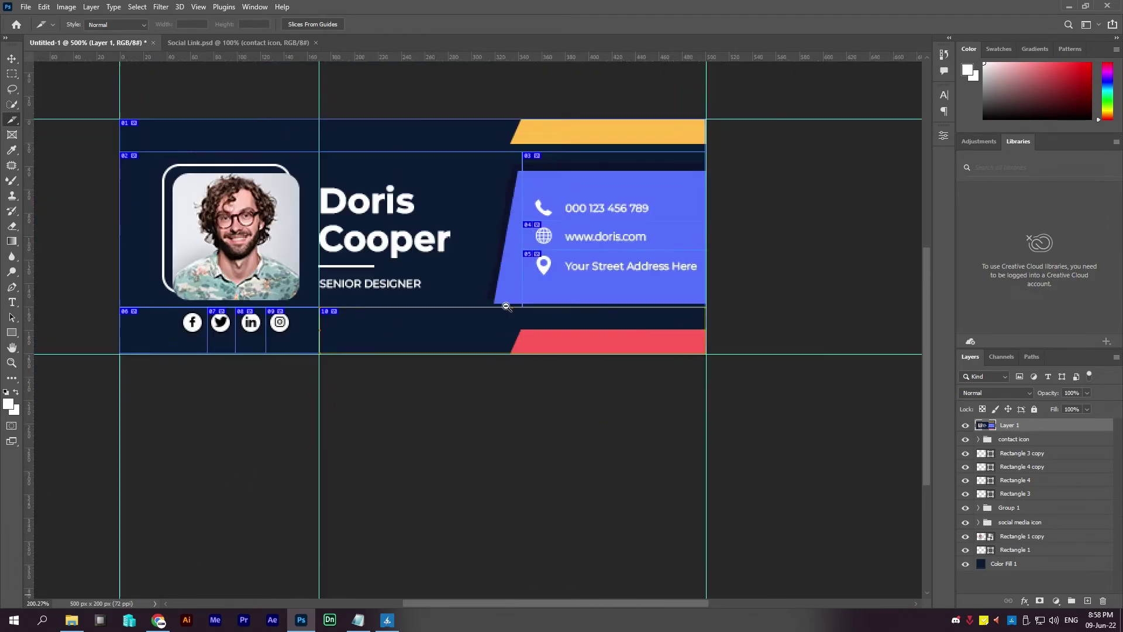
Set the Save for Web export to PNG-24 and preview the sliced banner in the browser.
click(26, 7)
mouse_move(38, 188)
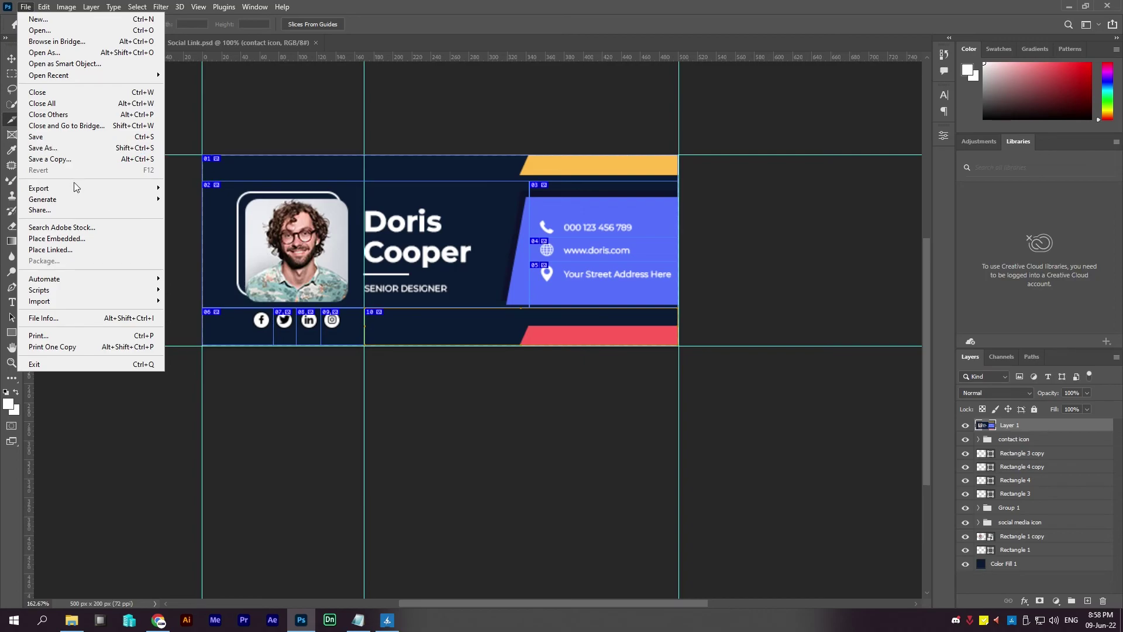
click(210, 233)
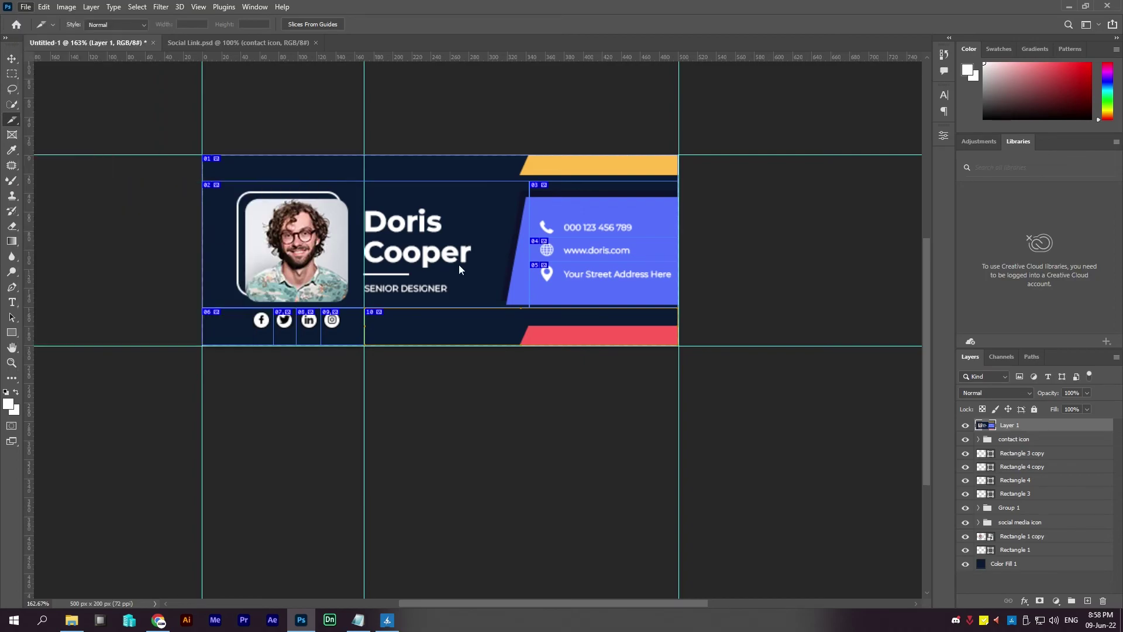
click(726, 114)
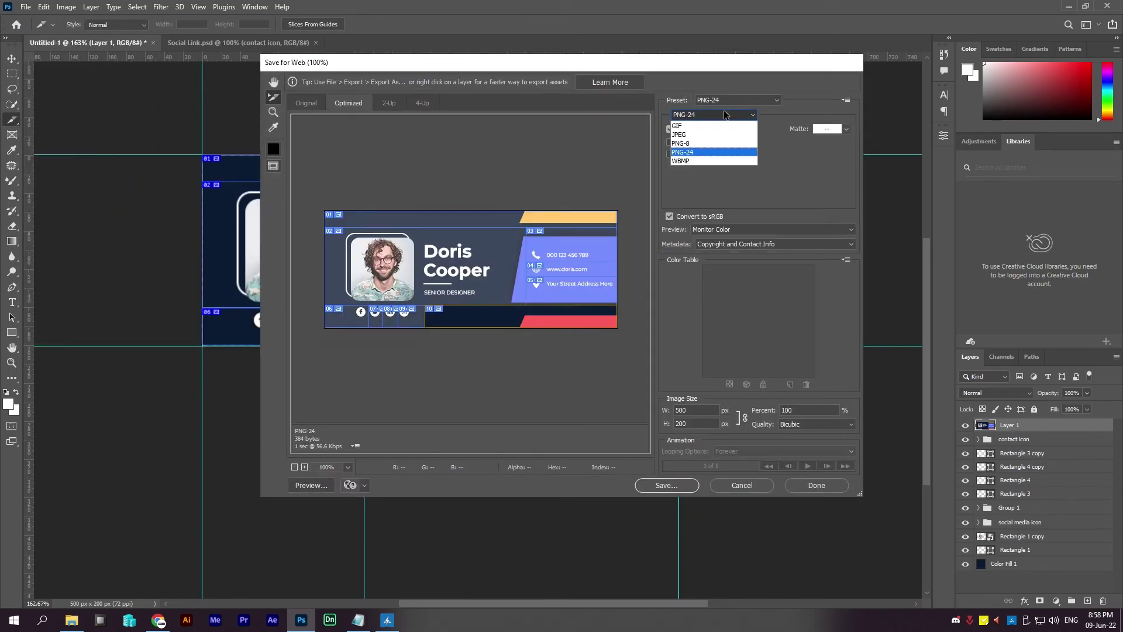
click(714, 148)
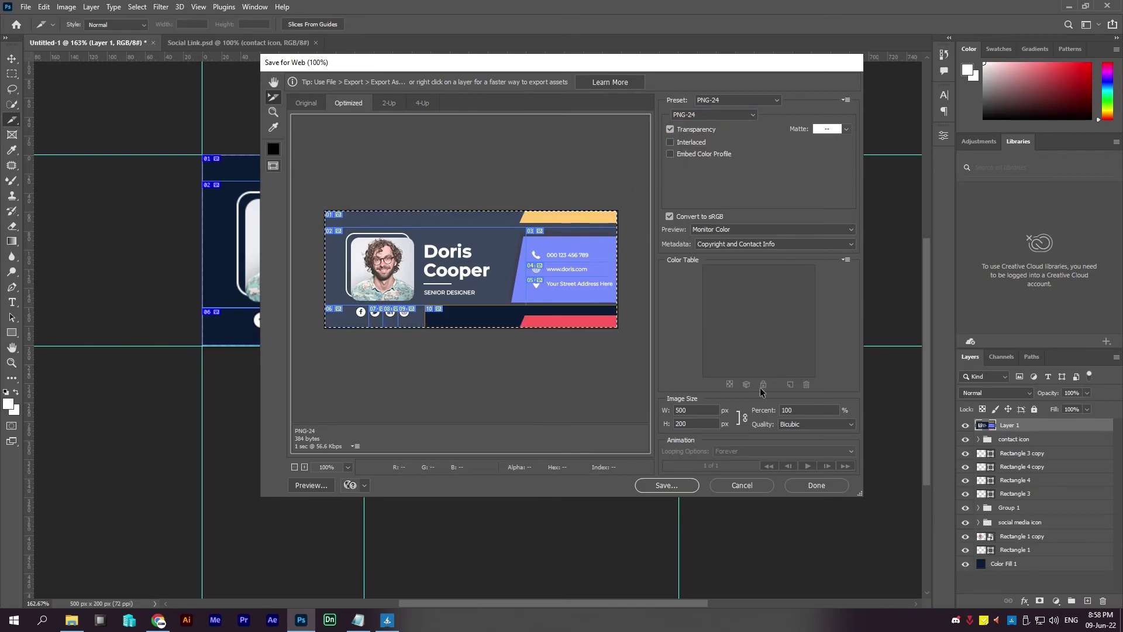
click(308, 483)
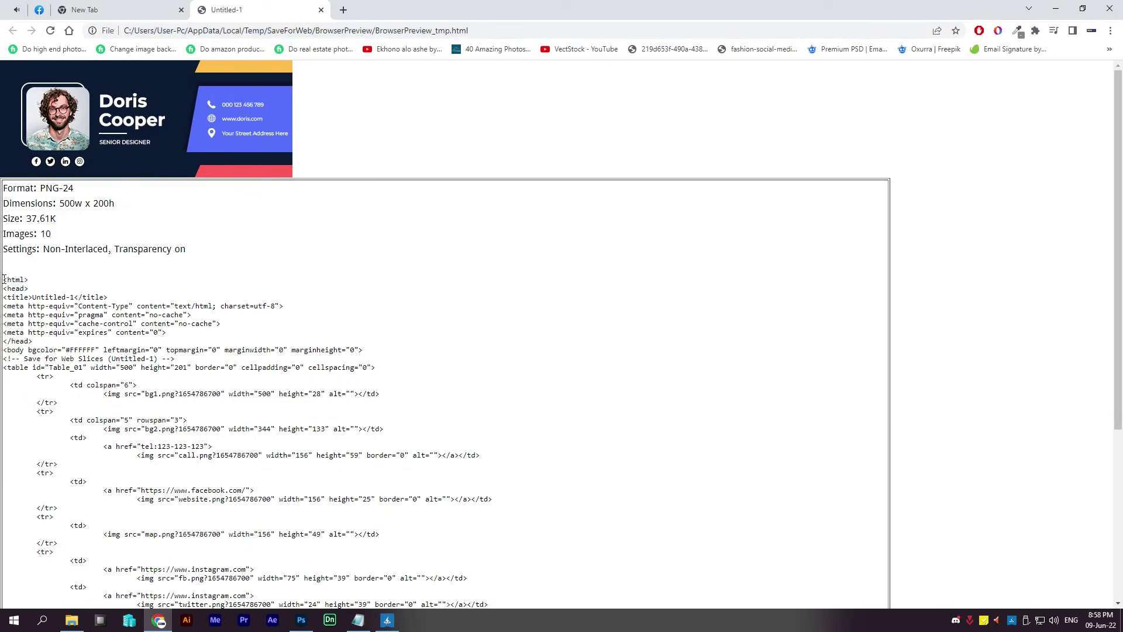
Copy the banner's generated HTML code from the Chrome preview, then go to File Explorer.
mouse_move(3, 279)
mouse_down()
mouse_move(111, 379)
mouse_move(126, 584)
mouse_up()
scroll(111, 379, down, 4)
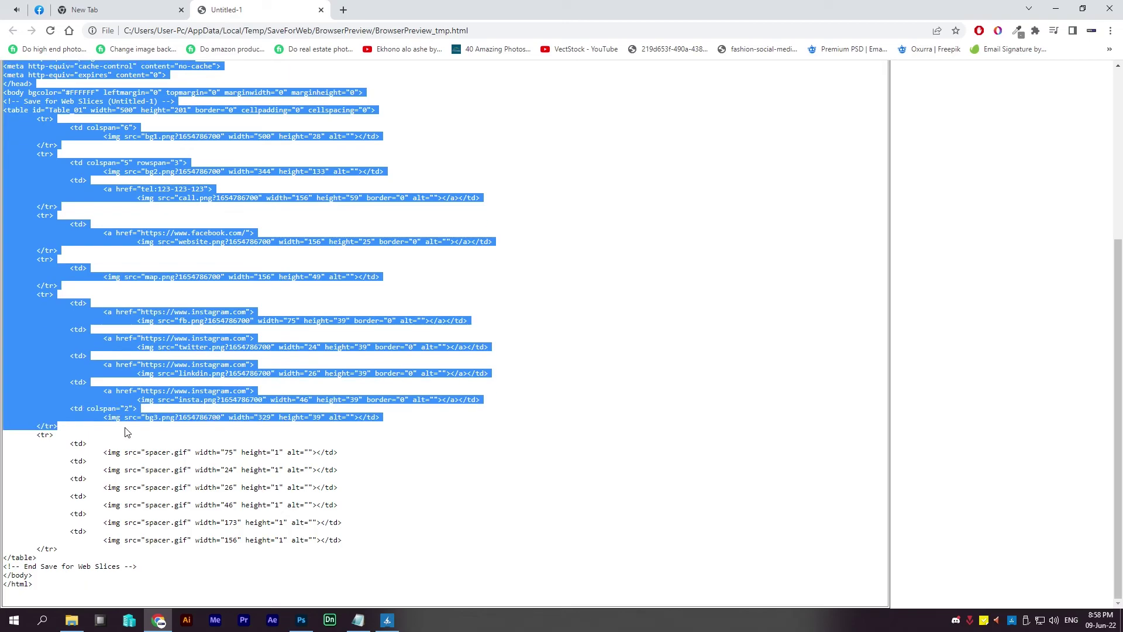
scroll(127, 485, up, 3)
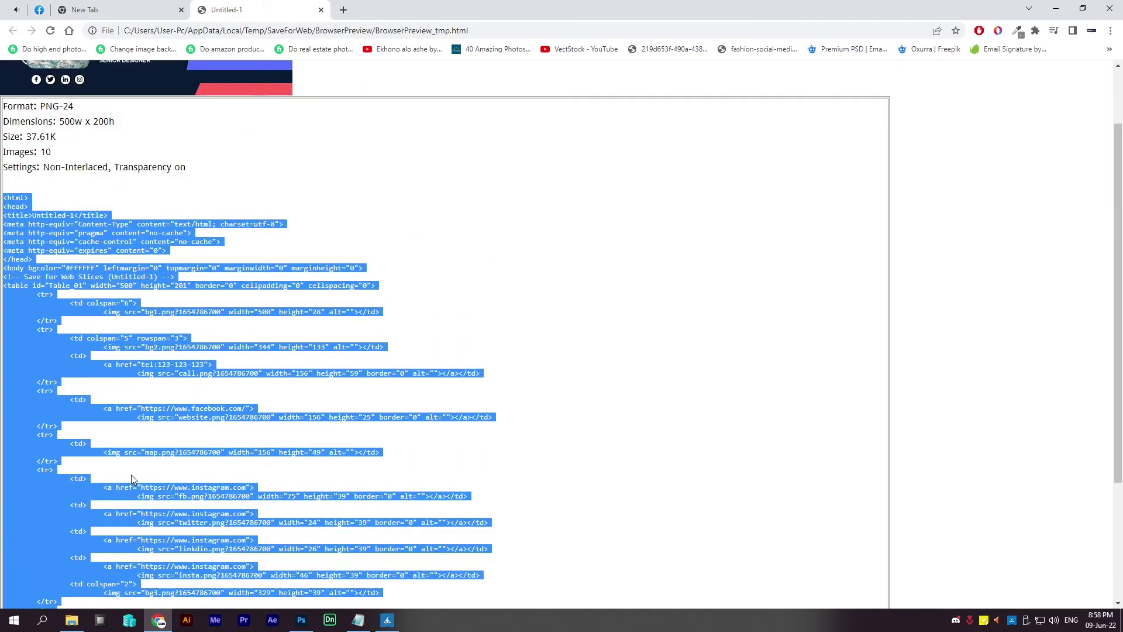
right_click(131, 272)
click(152, 279)
click(71, 620)
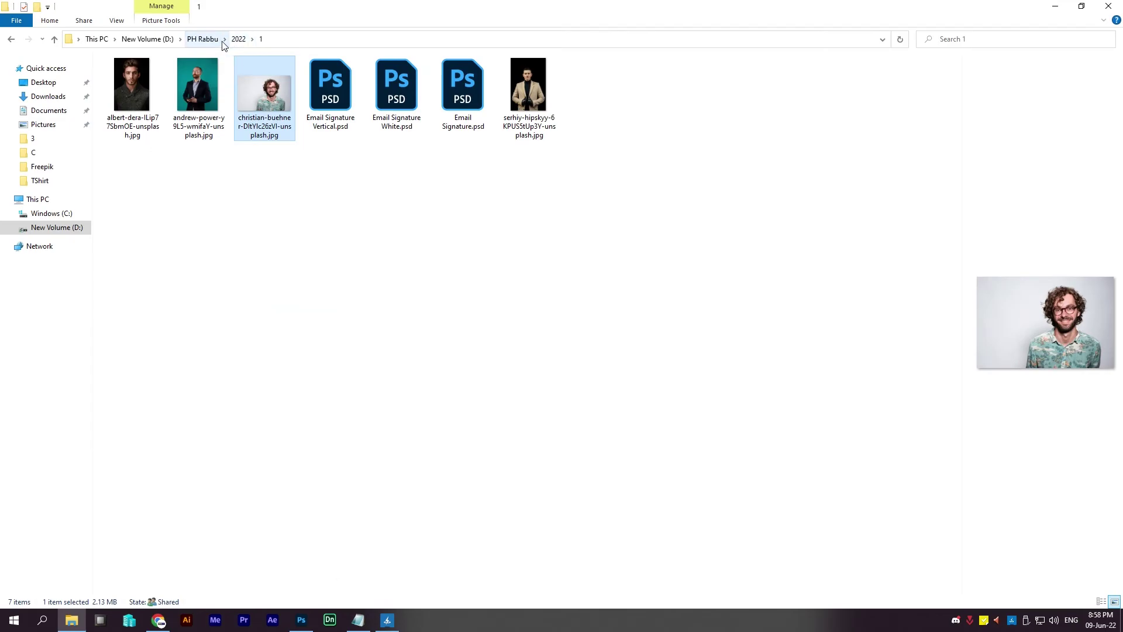
Create a new file named email signature.html in the 2022 folder.
click(238, 39)
right_click(318, 250)
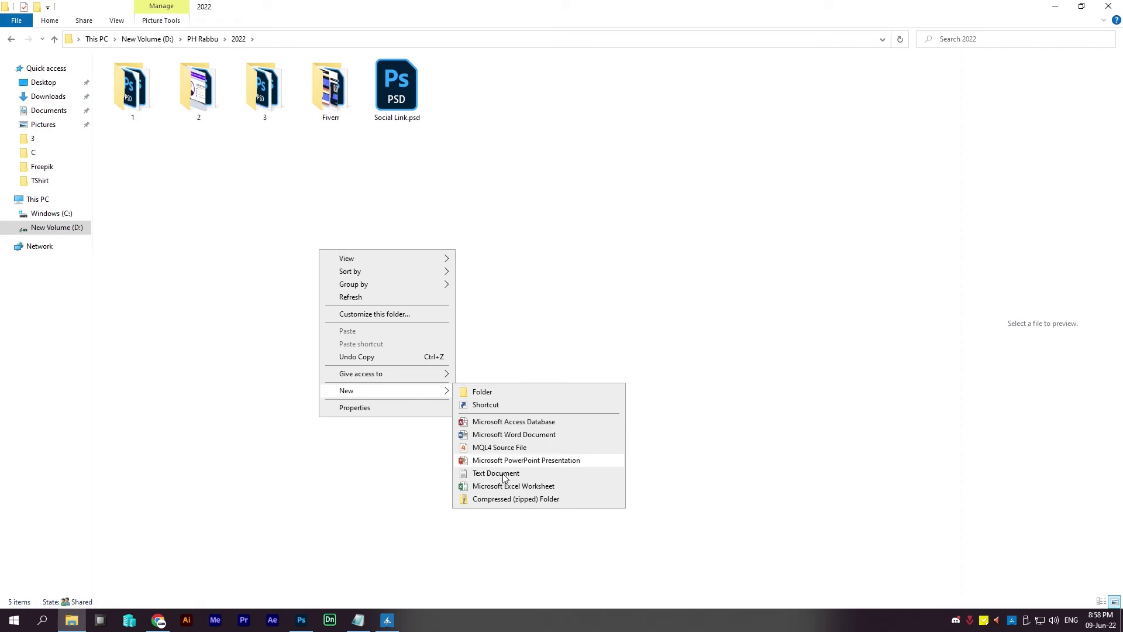
click(503, 474)
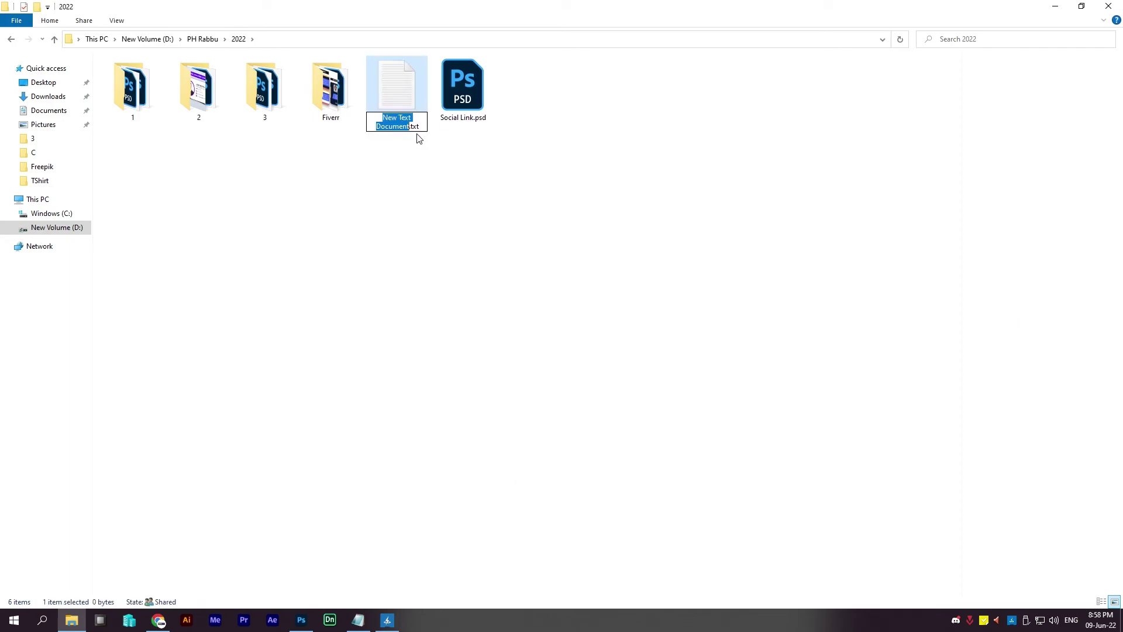
key(BackSpace)
text(email s)
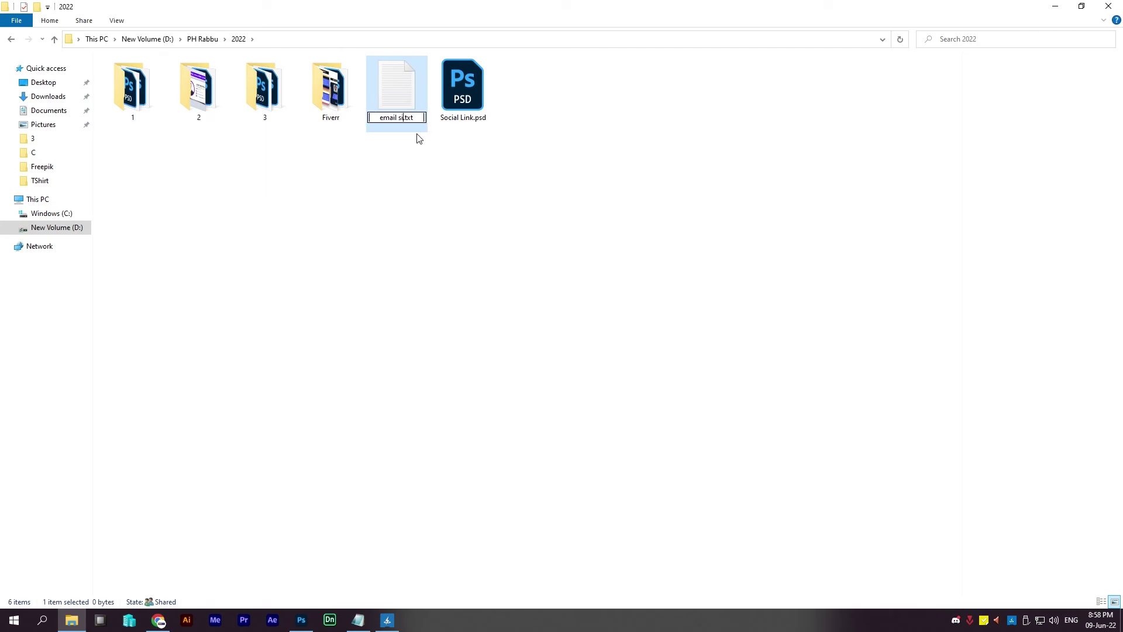
text(gna)
text(e)
text(h)
text(ml)
key(Return)
key(Return)
Paste the copied HTML code into email signature.html in Notepad and save it.
right_click(397, 114)
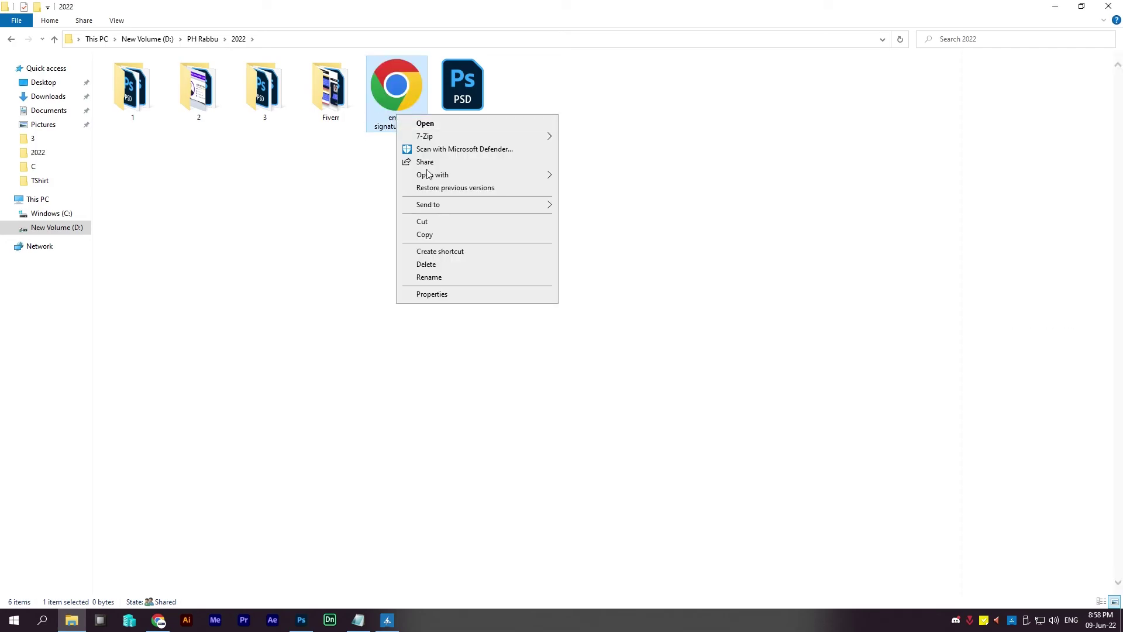
click(591, 215)
right_click(435, 258)
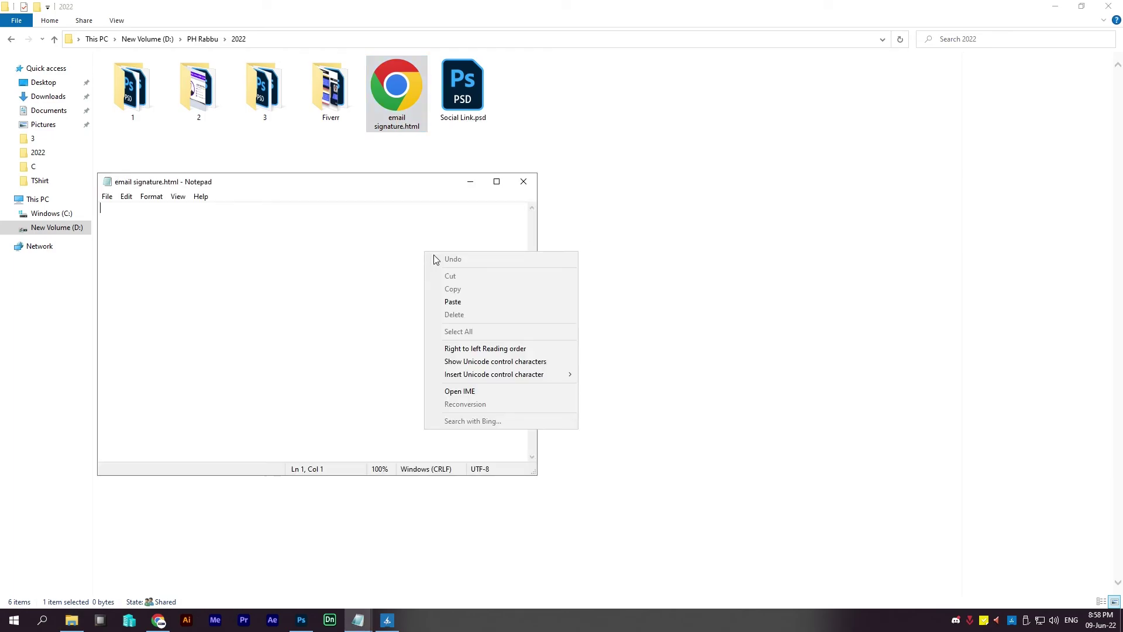
click(453, 301)
click(524, 182)
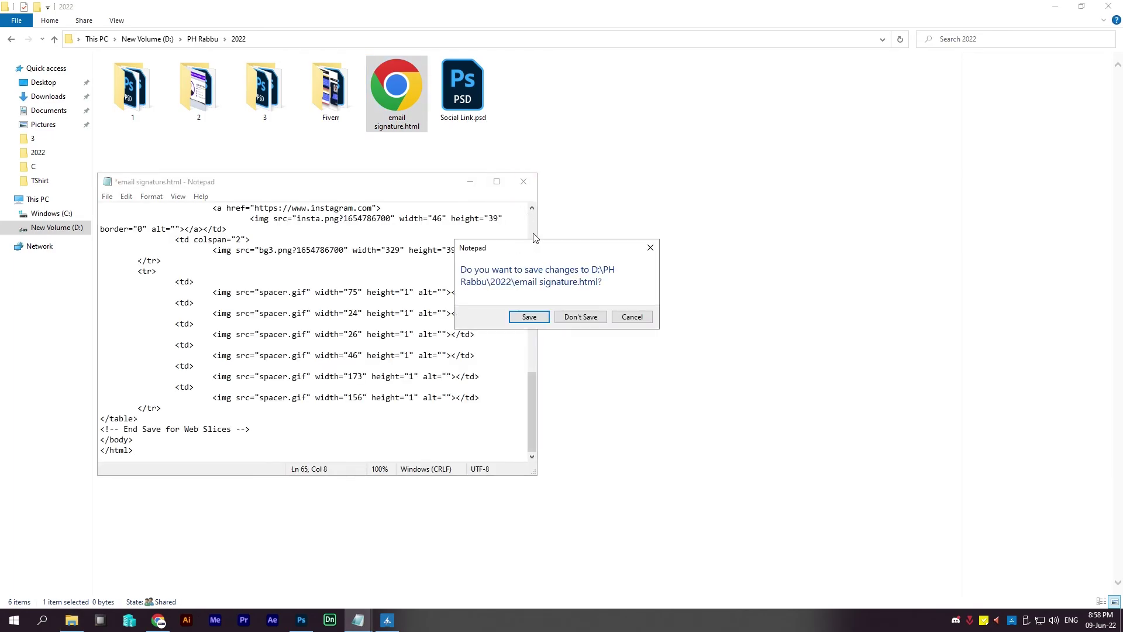
click(529, 317)
Create 'New folder' inside 2022, move email signature.html into it, and open it.
right_click(454, 217)
click(416, 113)
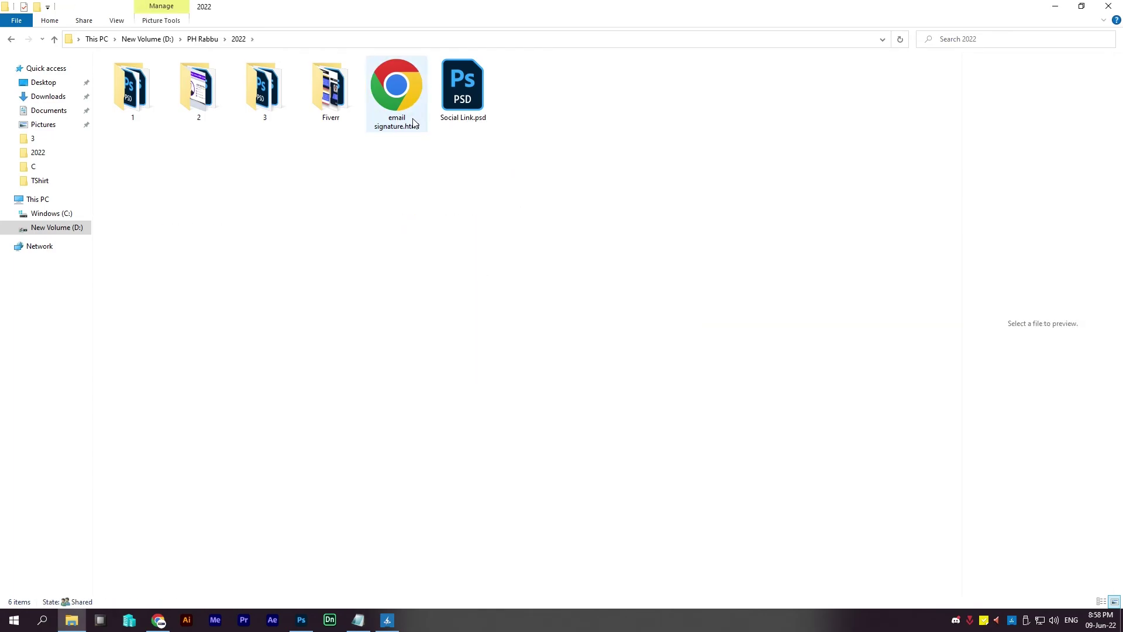
right_click(424, 185)
click(583, 329)
click(457, 99)
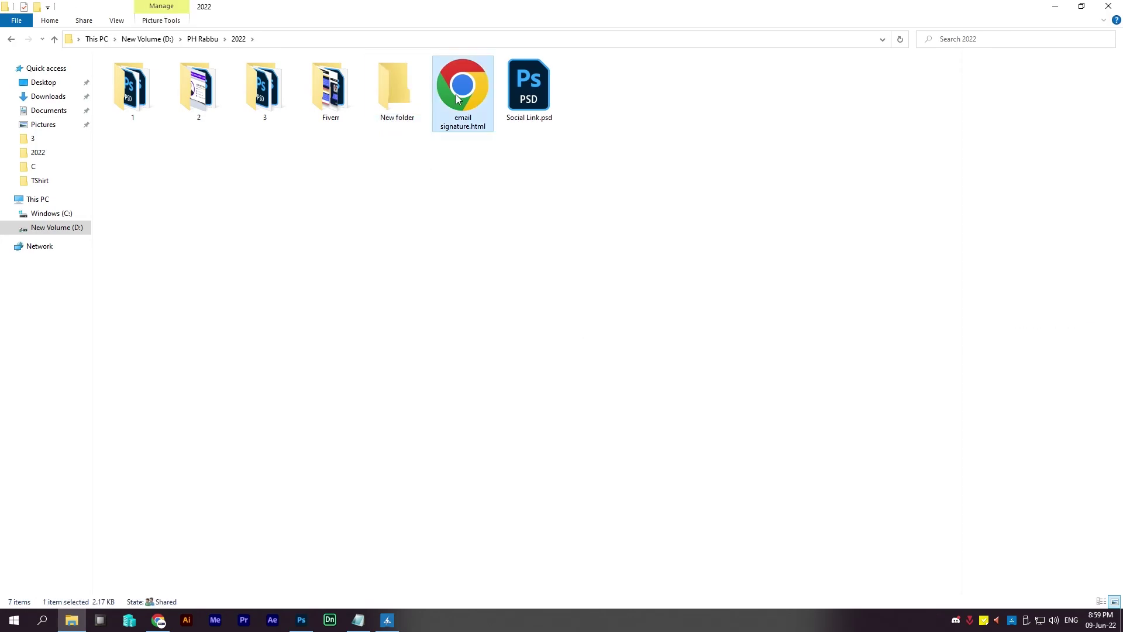
drag(457, 98, 396, 94)
double_click(398, 110)
Export all banner slices from Save for Web as images into New folder.
click(301, 621)
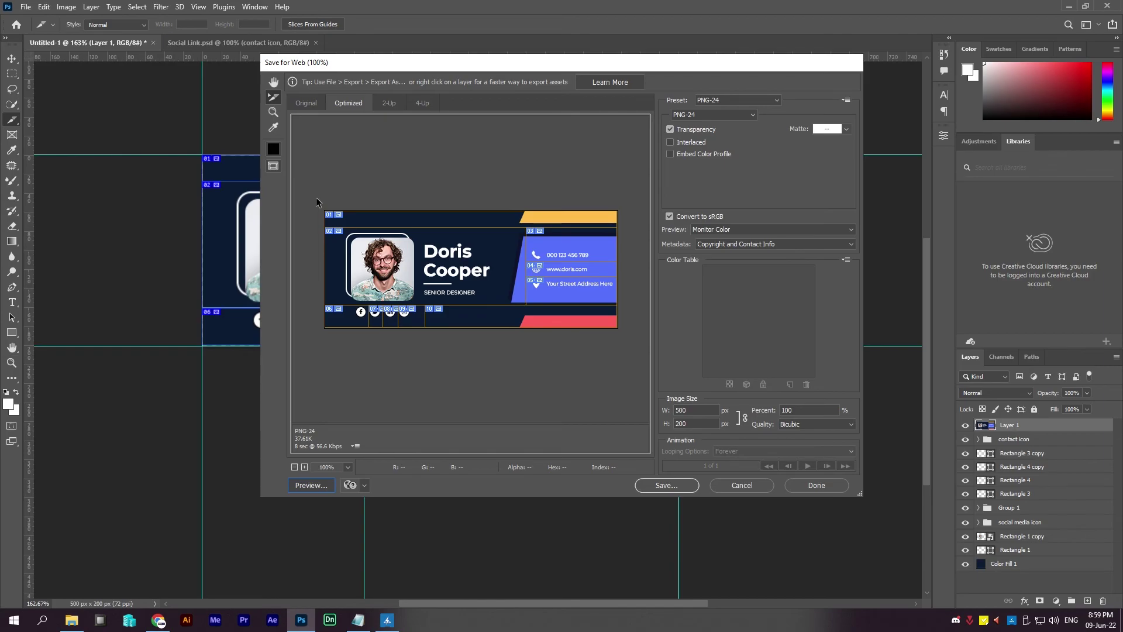
key(ctrl+a)
click(667, 485)
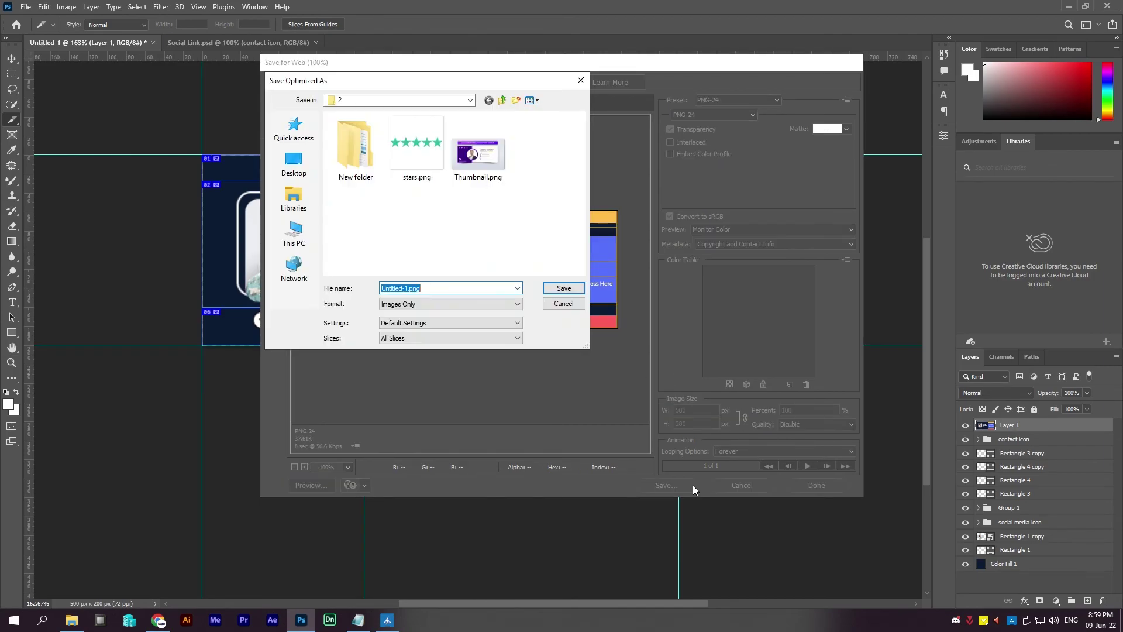
click(503, 101)
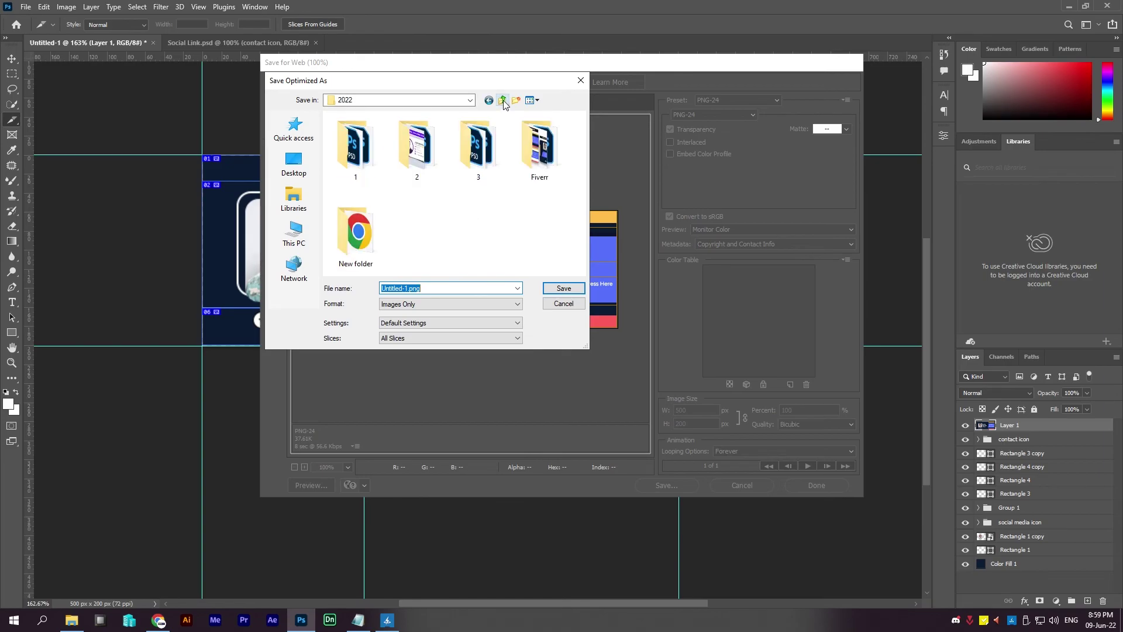
click(503, 100)
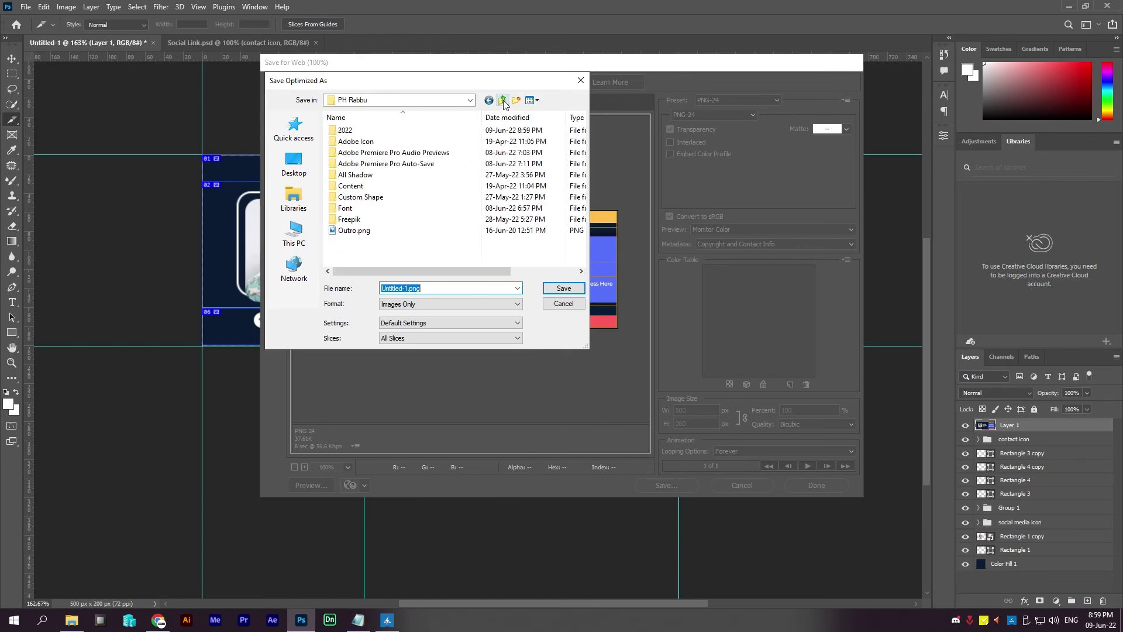
double_click(402, 133)
double_click(356, 231)
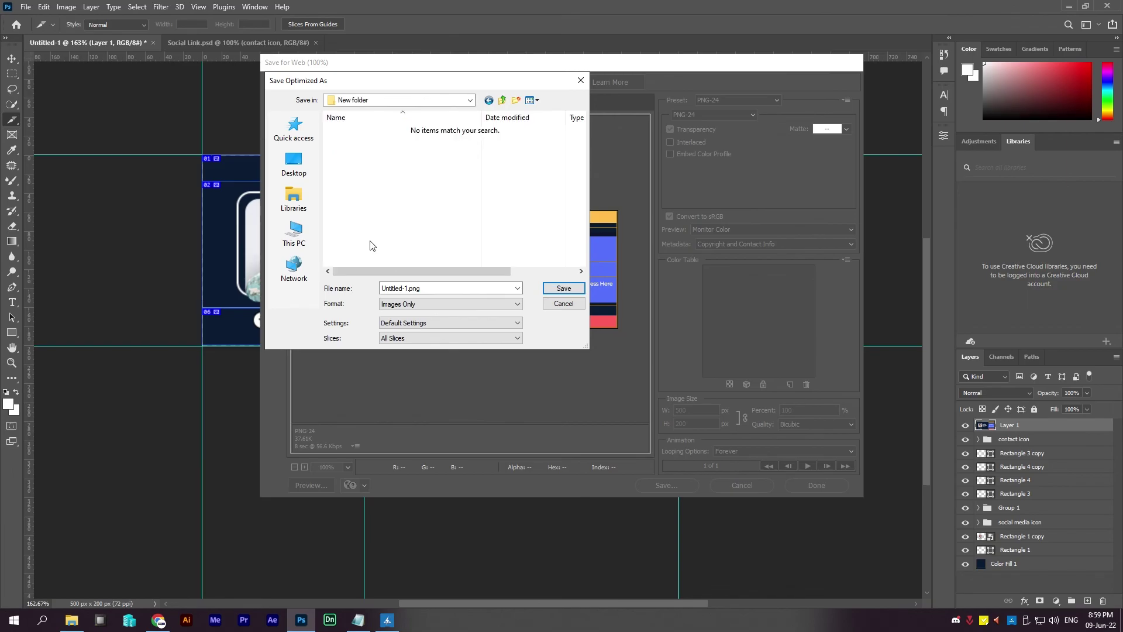
click(561, 288)
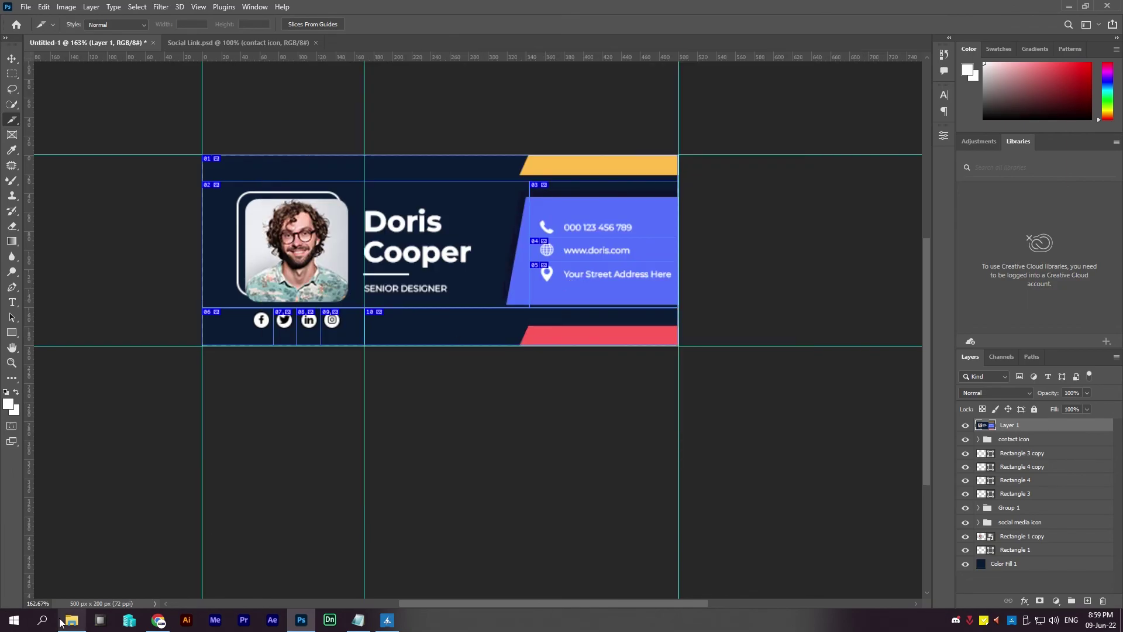
Move email signature.html into the images folder and bring up its options to open it.
click(72, 620)
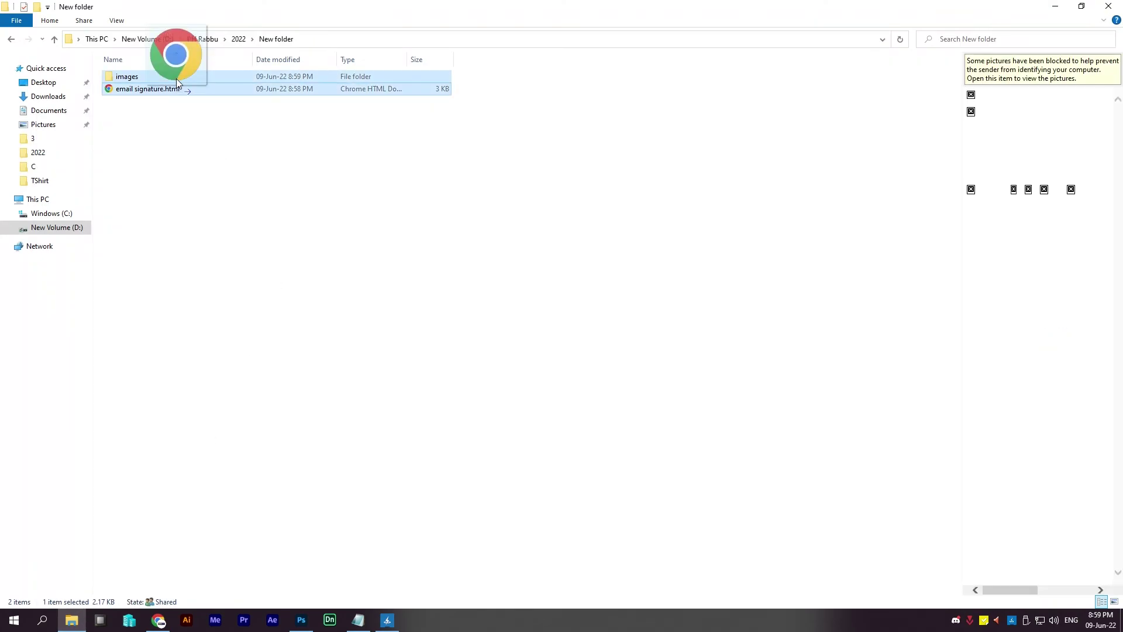
drag(148, 88, 177, 79)
double_click(154, 77)
right_click(275, 182)
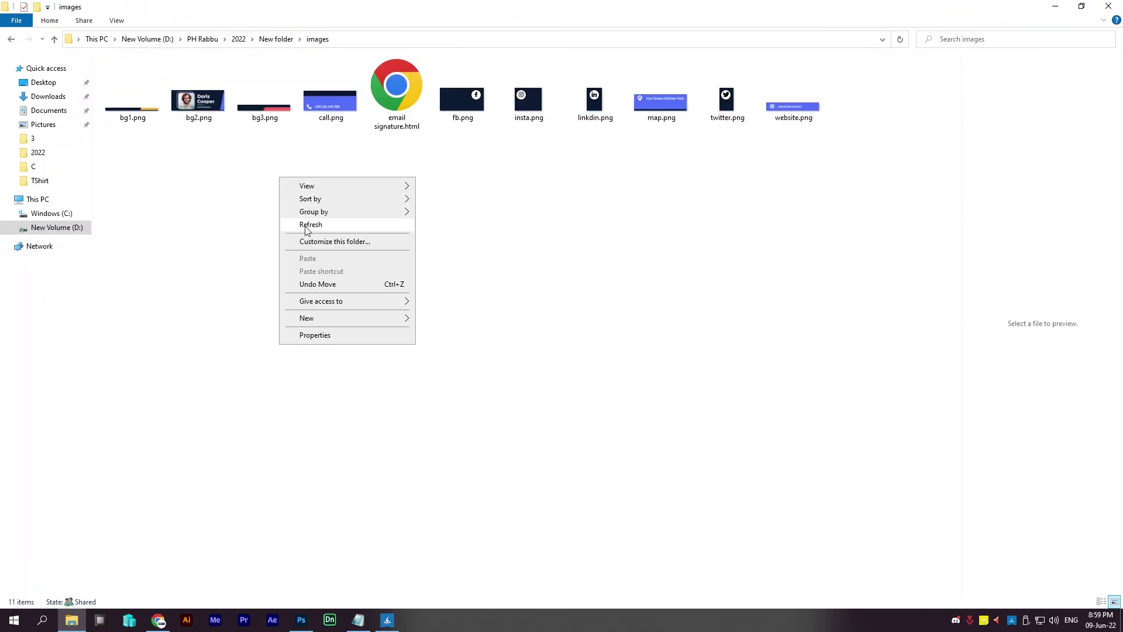
click(410, 97)
right_click(412, 97)
click(440, 107)
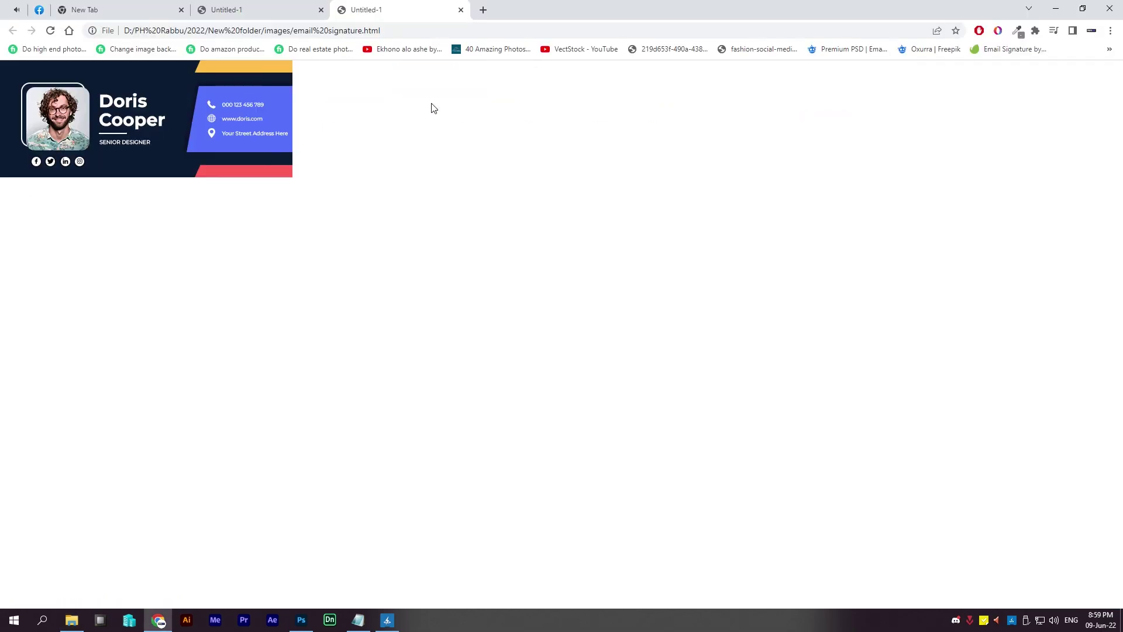
click(229, 107)
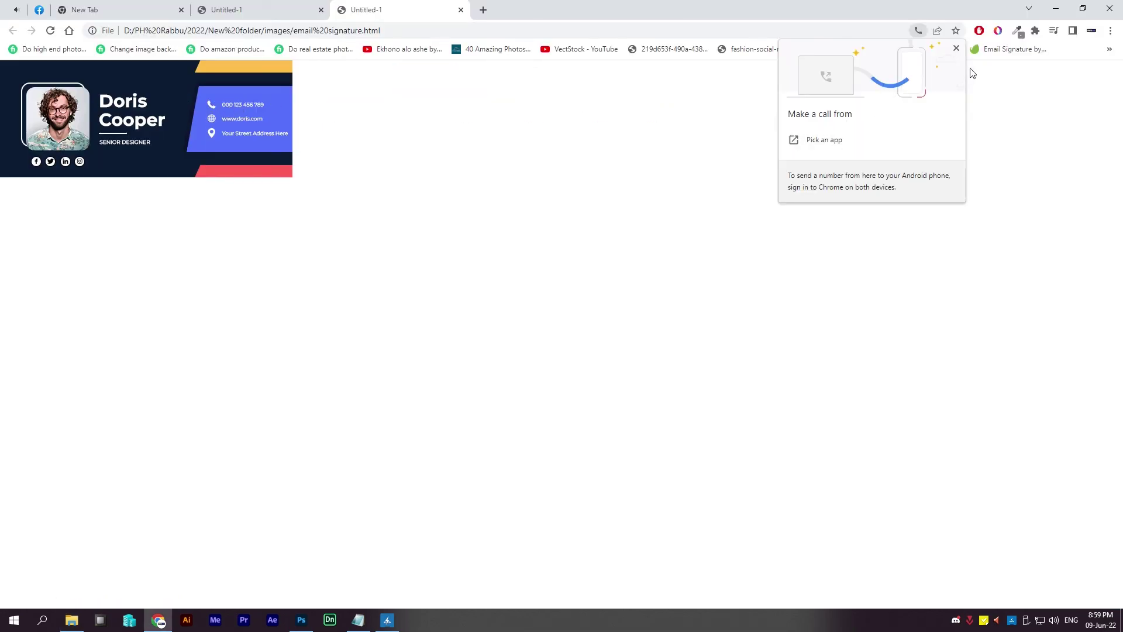
click(956, 48)
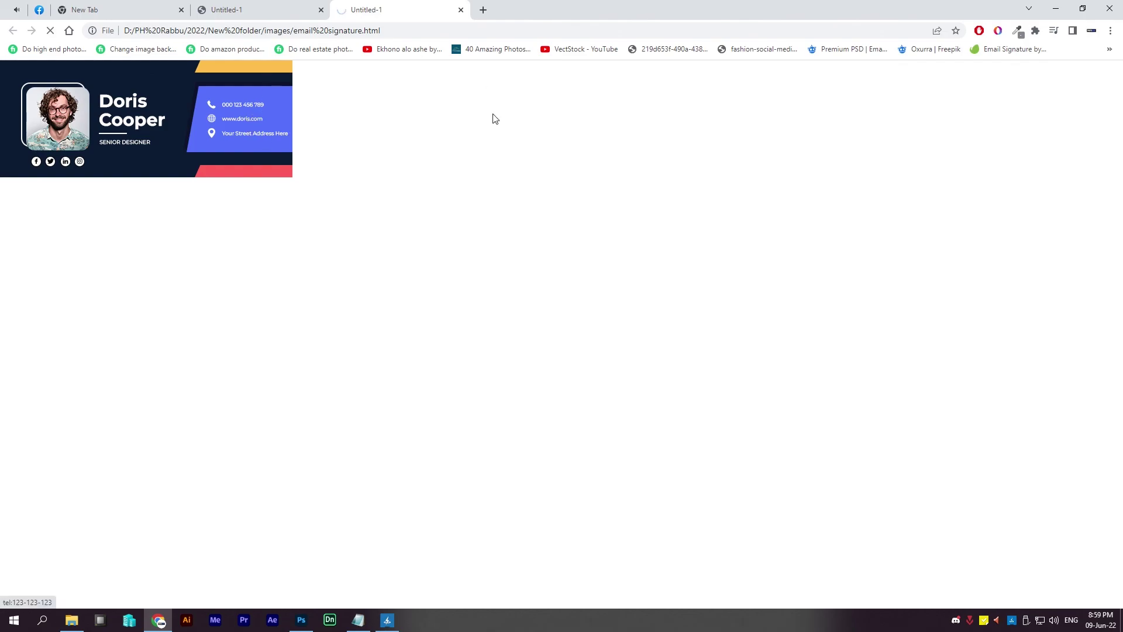
key(alt+Left)
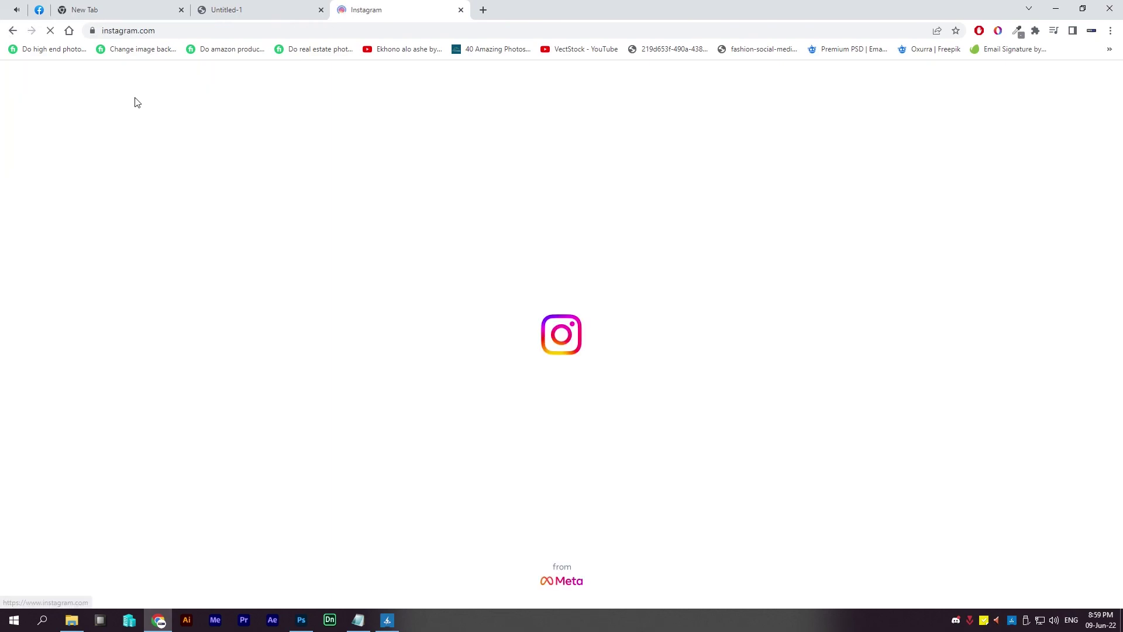
click(12, 30)
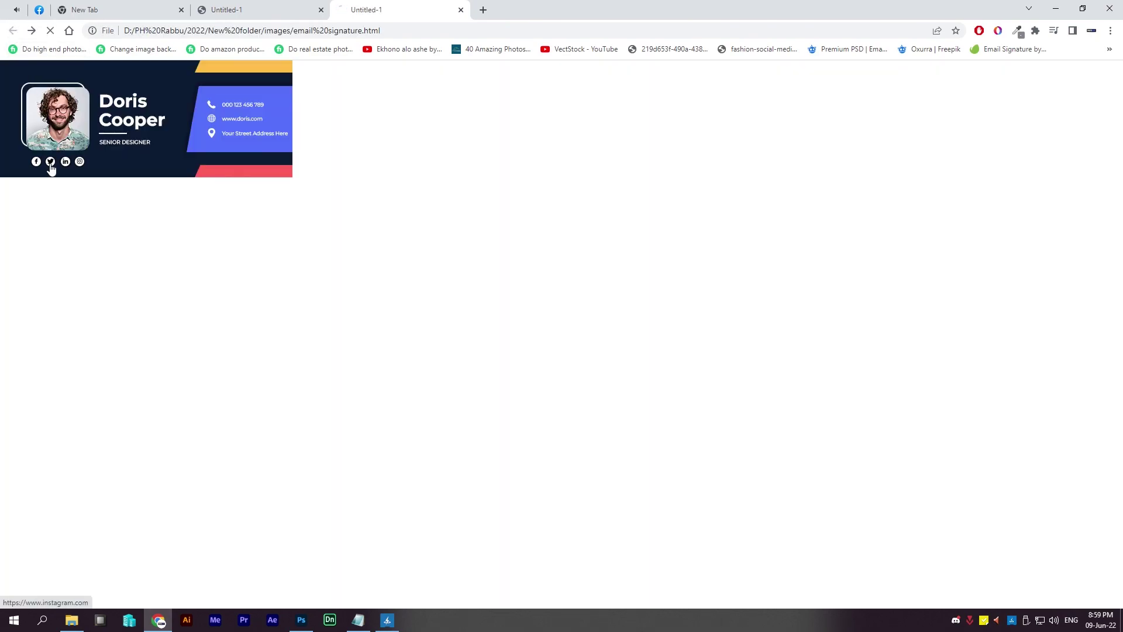
click(51, 163)
click(12, 31)
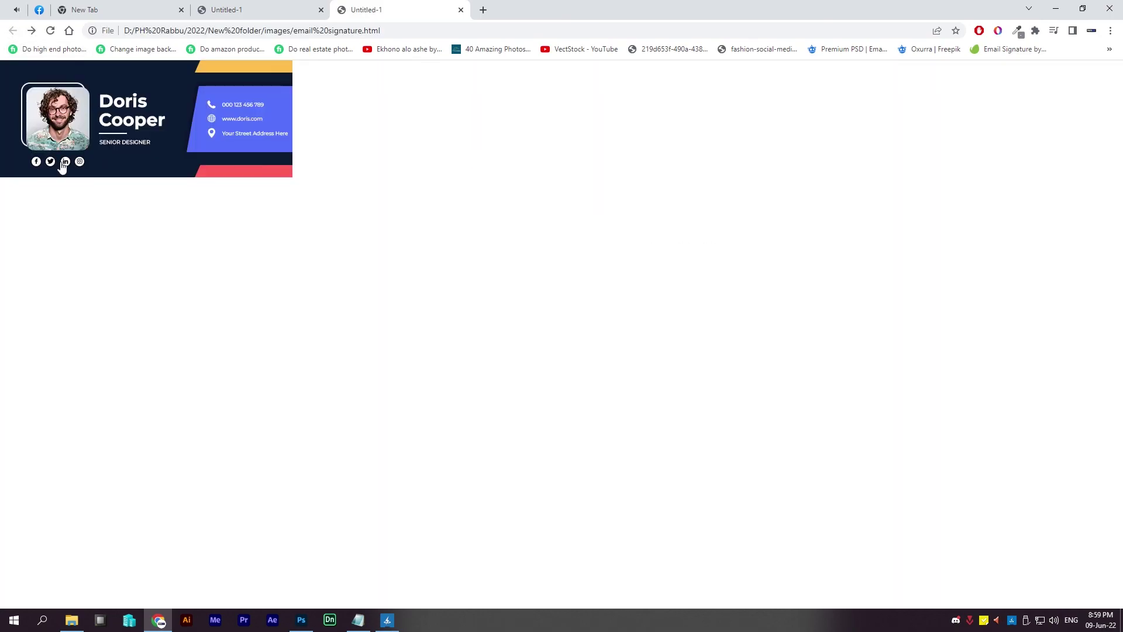
click(61, 163)
click(13, 30)
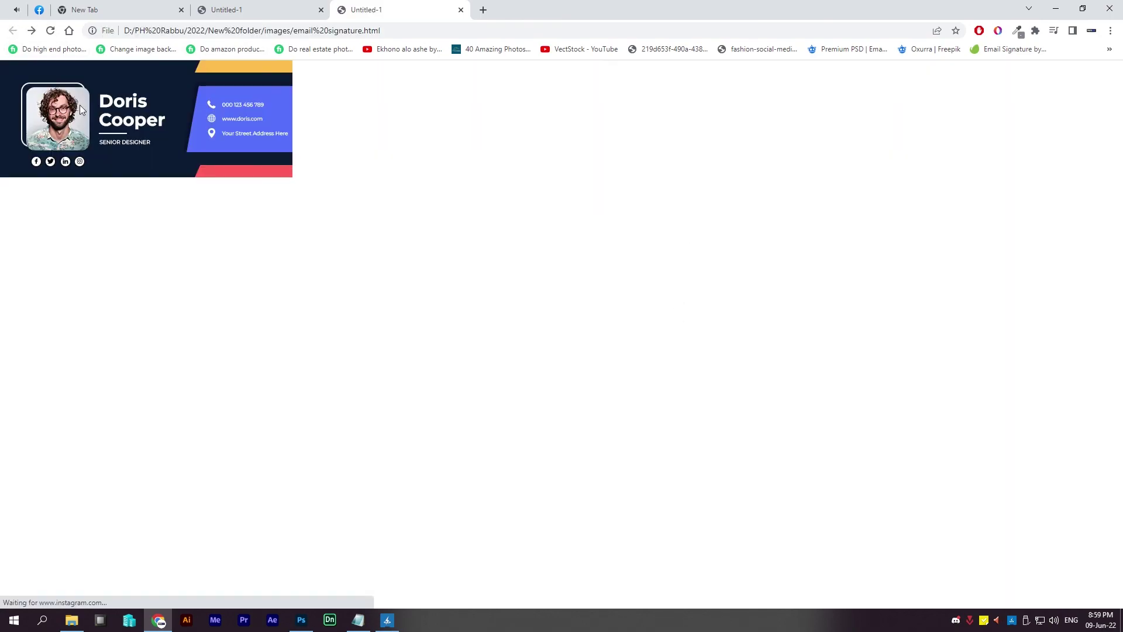